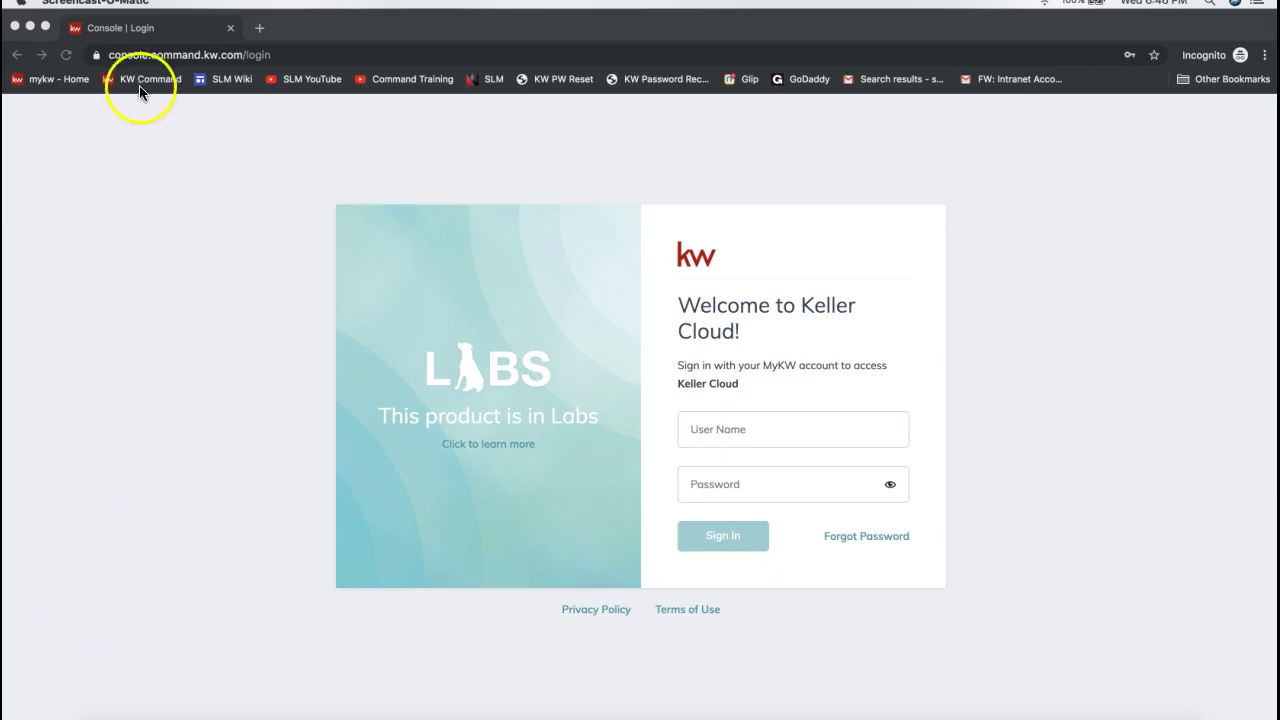
Replace the login page URL in Chrome's address bar with AGENT.kw.com
{"action": "left_click", "coordinate": [156, 56]}
{"action": "type", "text": "AGENT.kw"}
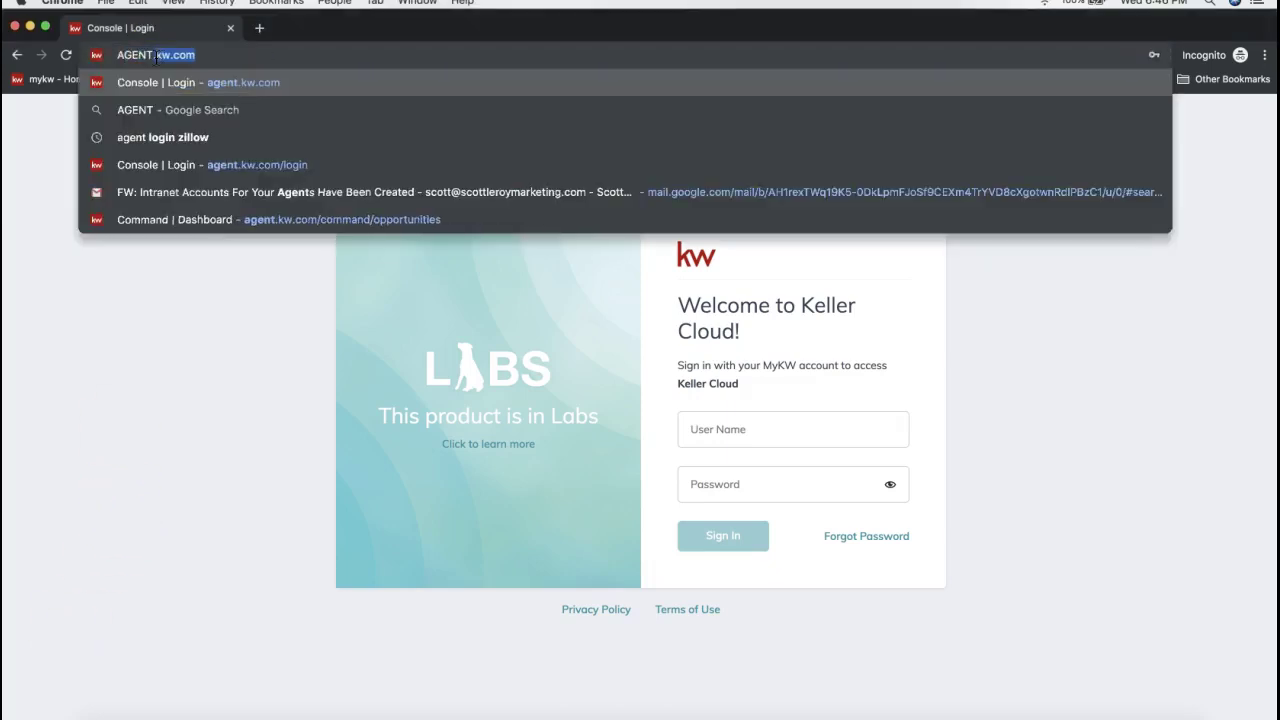
{"action": "type", "text": ".com"}
{"action": "left_click_drag", "start_coordinate": [196, 55], "coordinate": [114, 70]}
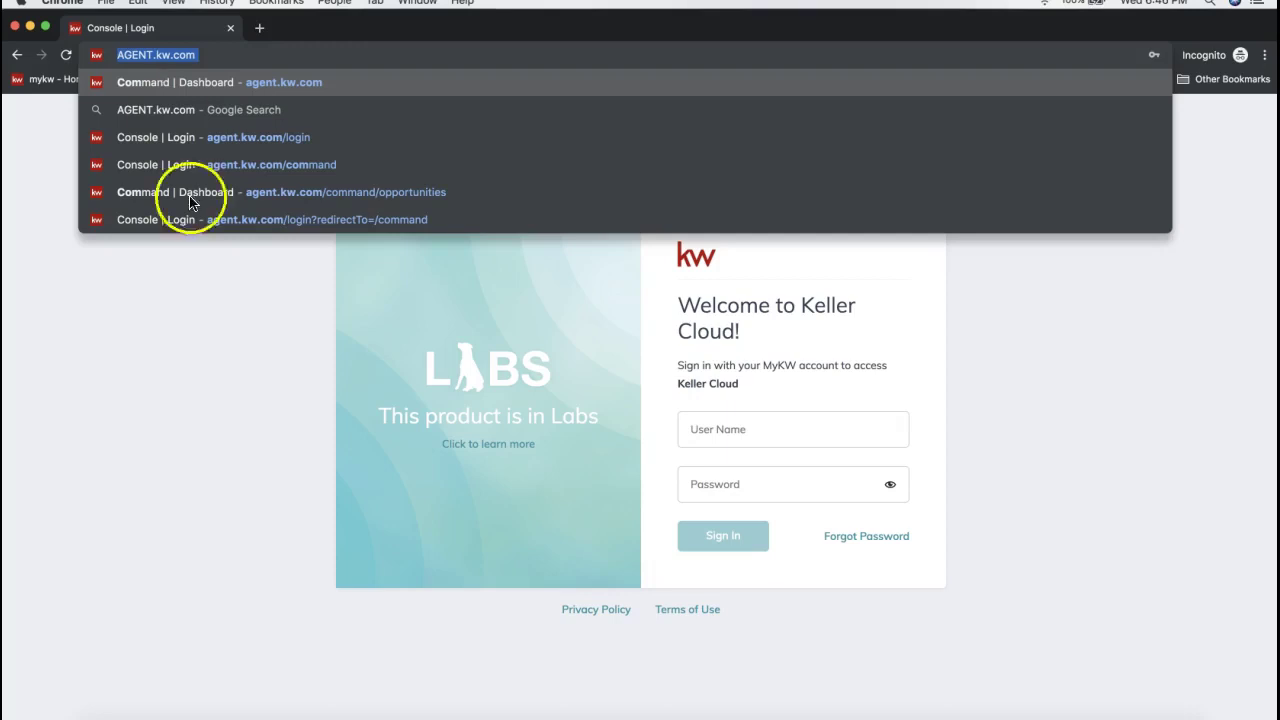
{"action": "left_click", "coordinate": [206, 314]}
Sign in with Chrome's saved user name and password to reach the Command dashboard
{"action": "left_click", "coordinate": [706, 425]}
{"action": "type", "text": "leahbass"}
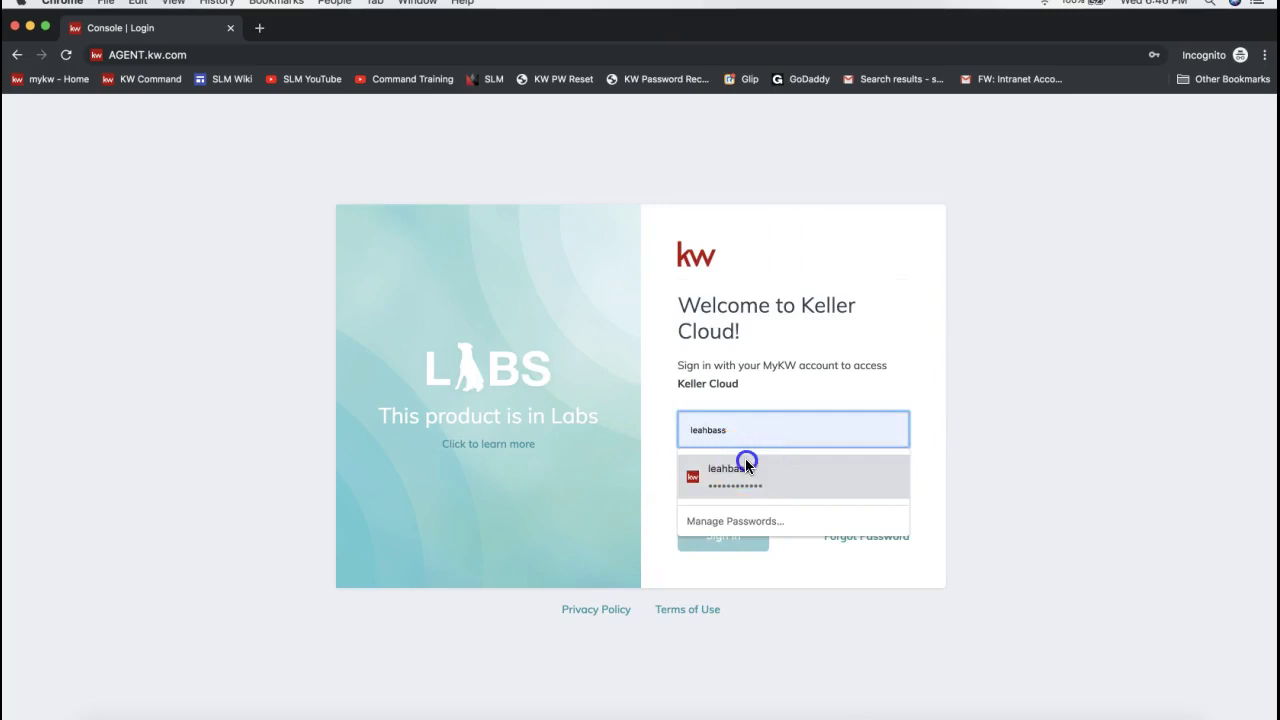
{"action": "left_click", "coordinate": [745, 460]}
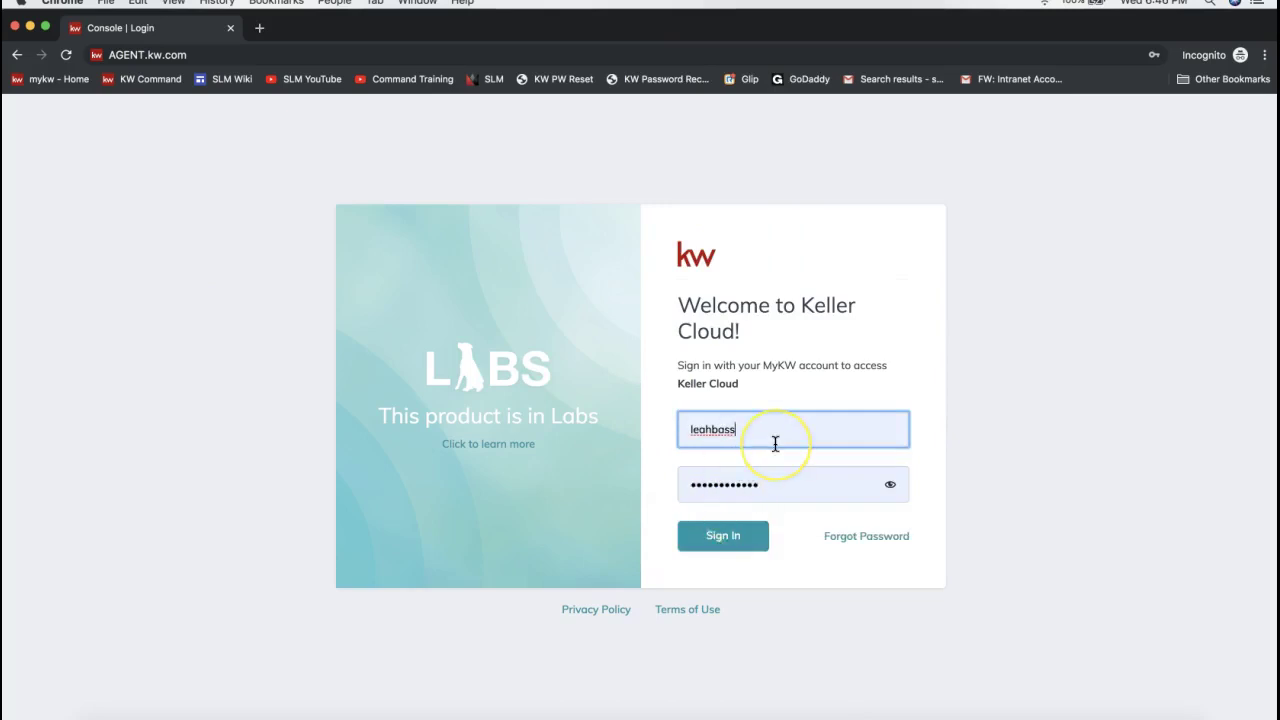
{"action": "left_click", "coordinate": [737, 534]}
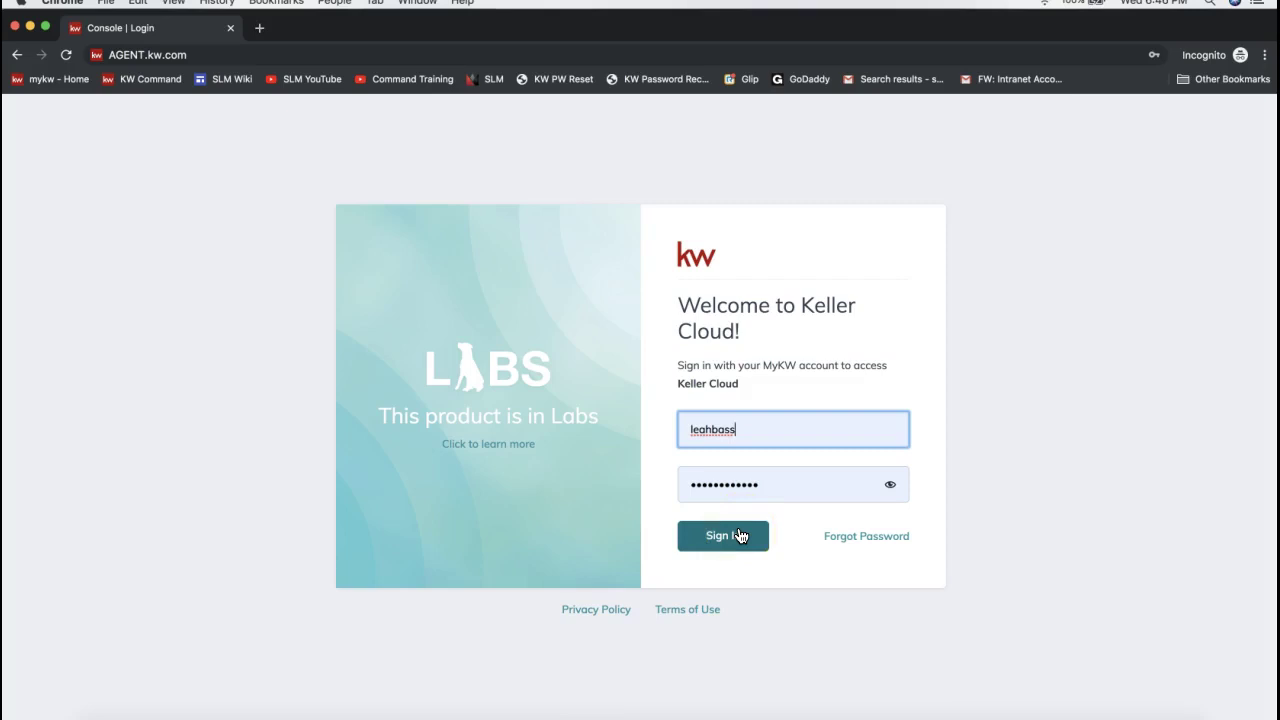
{"action": "left_click", "coordinate": [735, 540]}
{"action": "left_click", "coordinate": [729, 541]}
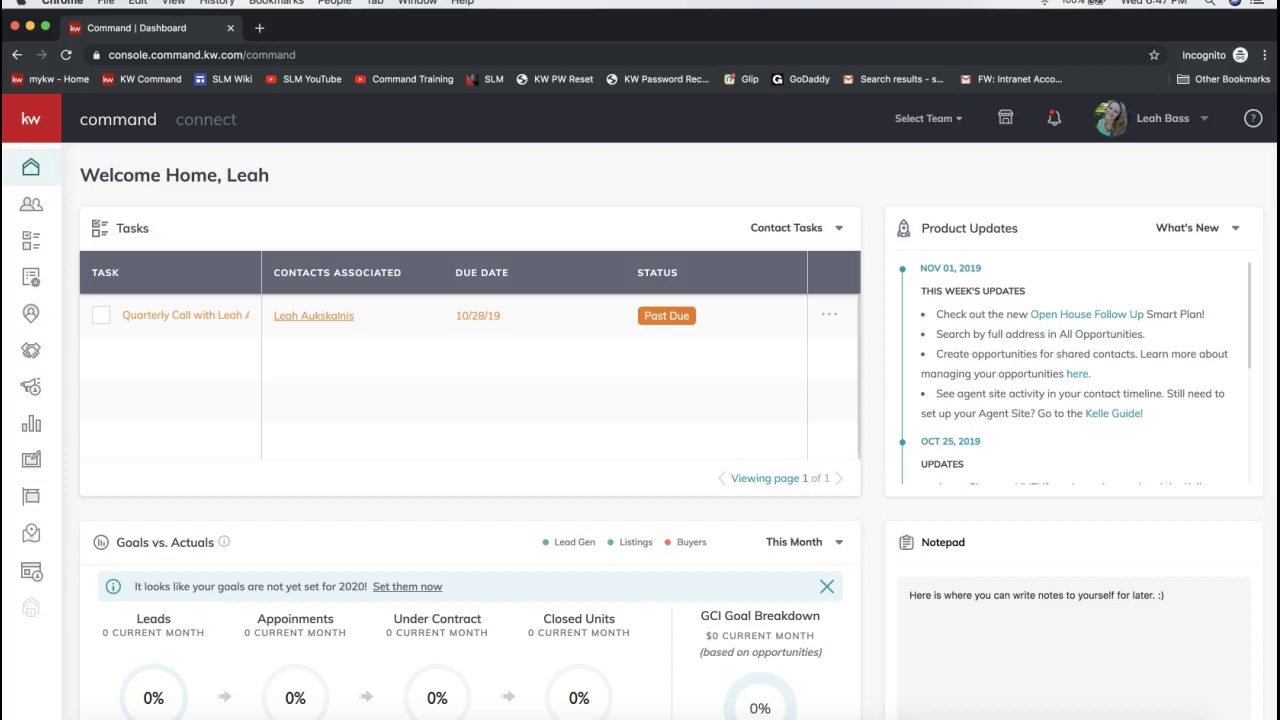
{"action": "left_click", "coordinate": [1168, 122]}
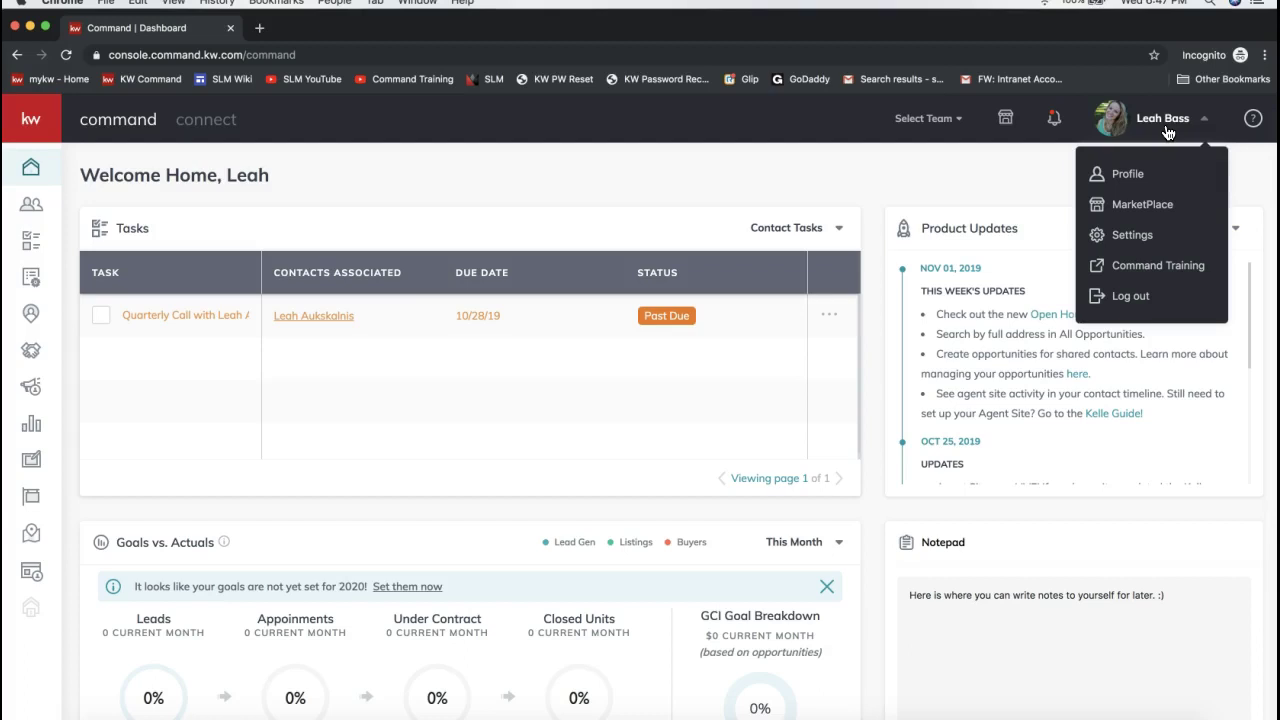
Open Settings from the profile menu to view connected apps like DocuSign and Mailjet
{"action": "left_click", "coordinate": [1130, 240]}
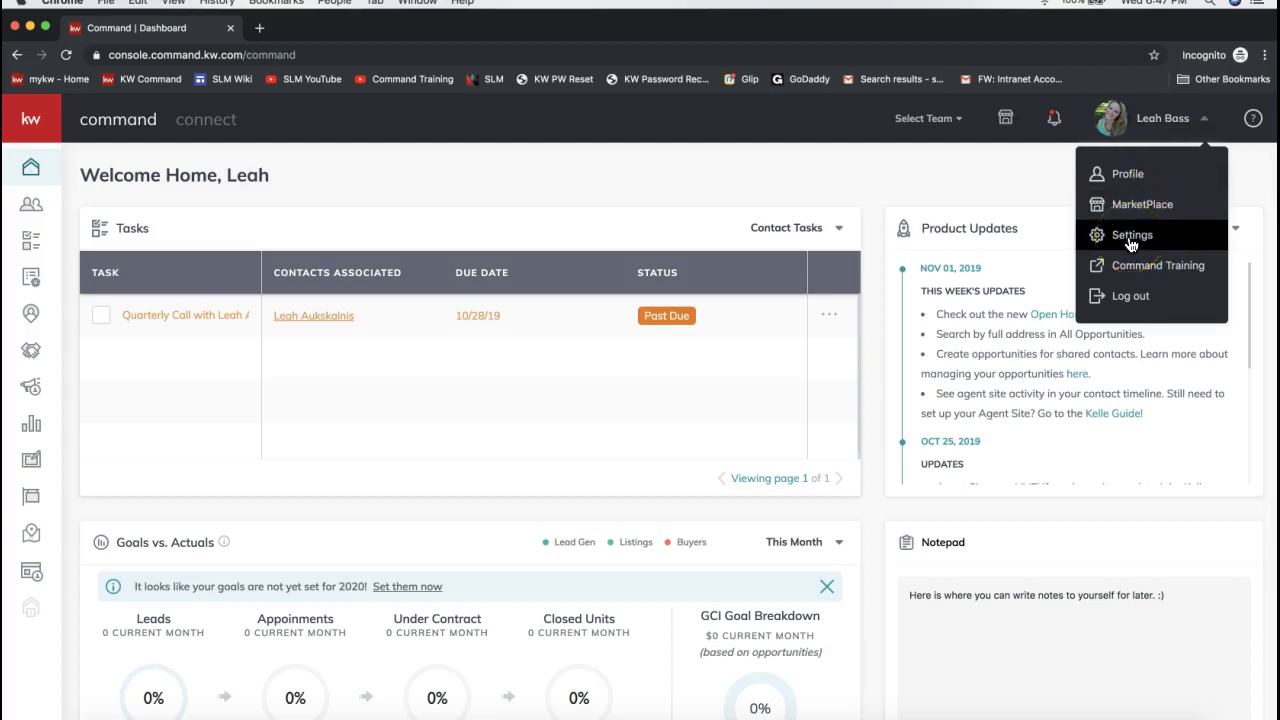
{"action": "left_click", "coordinate": [1131, 237]}
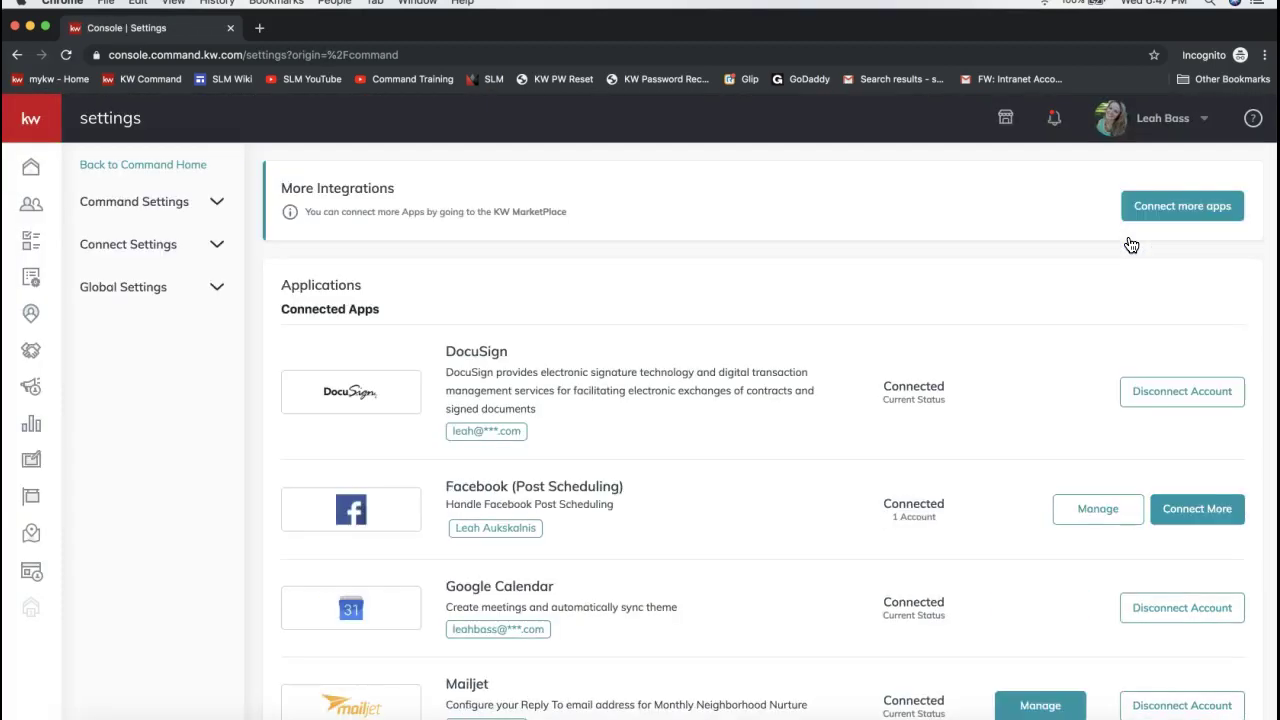
{"action": "double_click", "coordinate": [1172, 118]}
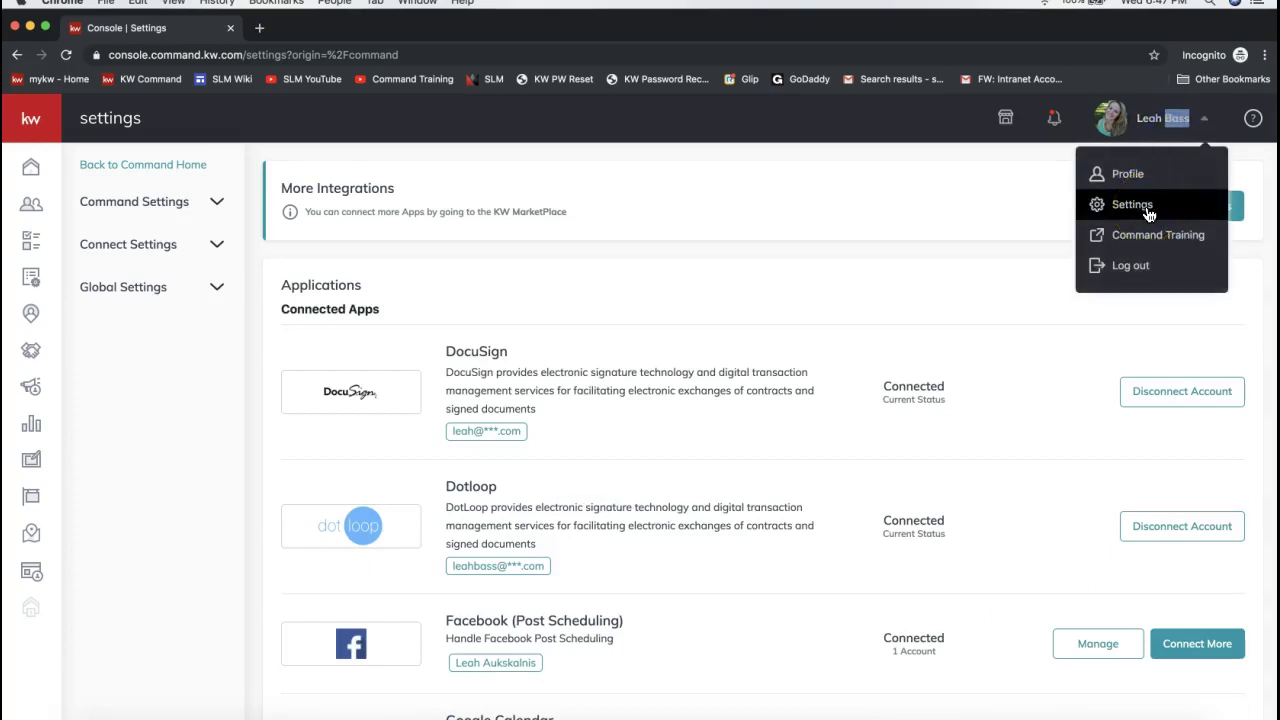
{"action": "left_click", "coordinate": [742, 241]}
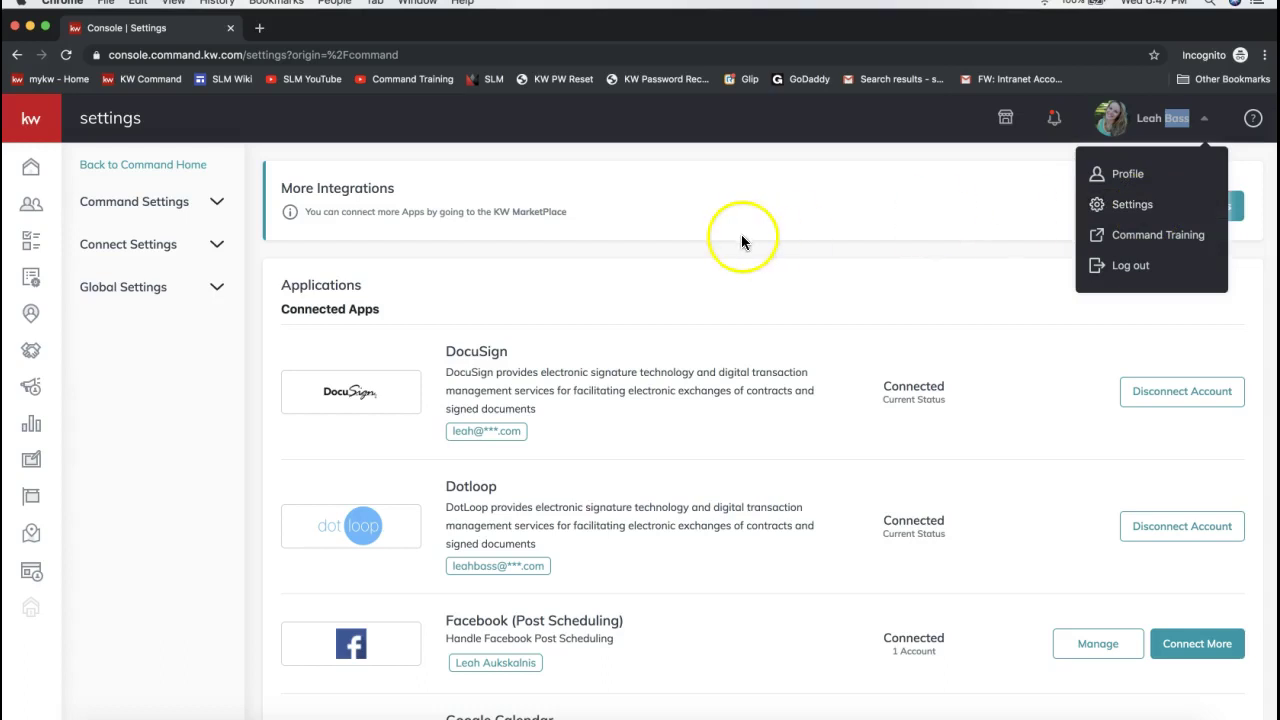
{"action": "scroll", "coordinate": [491, 294], "scroll_direction": "down", "scroll_amount": 2}
{"action": "triple_click", "coordinate": [295, 228]}
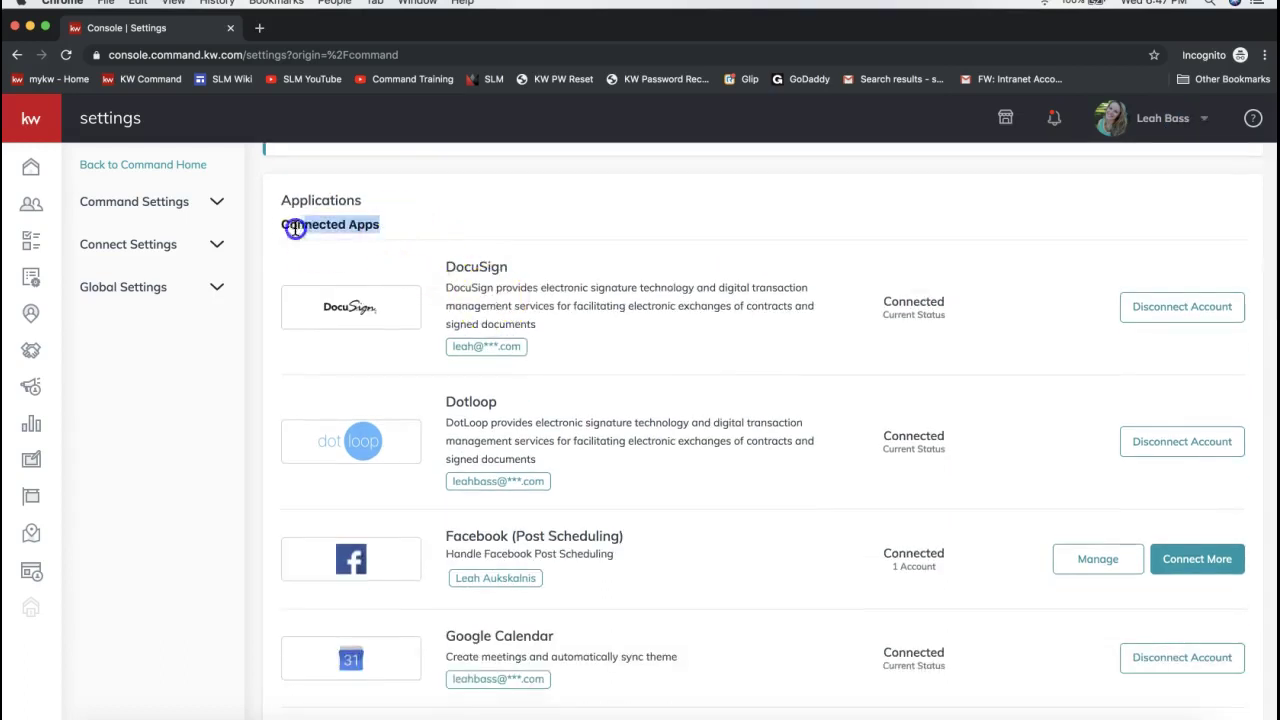
{"action": "scroll", "coordinate": [361, 258], "scroll_direction": "down", "scroll_amount": 1}
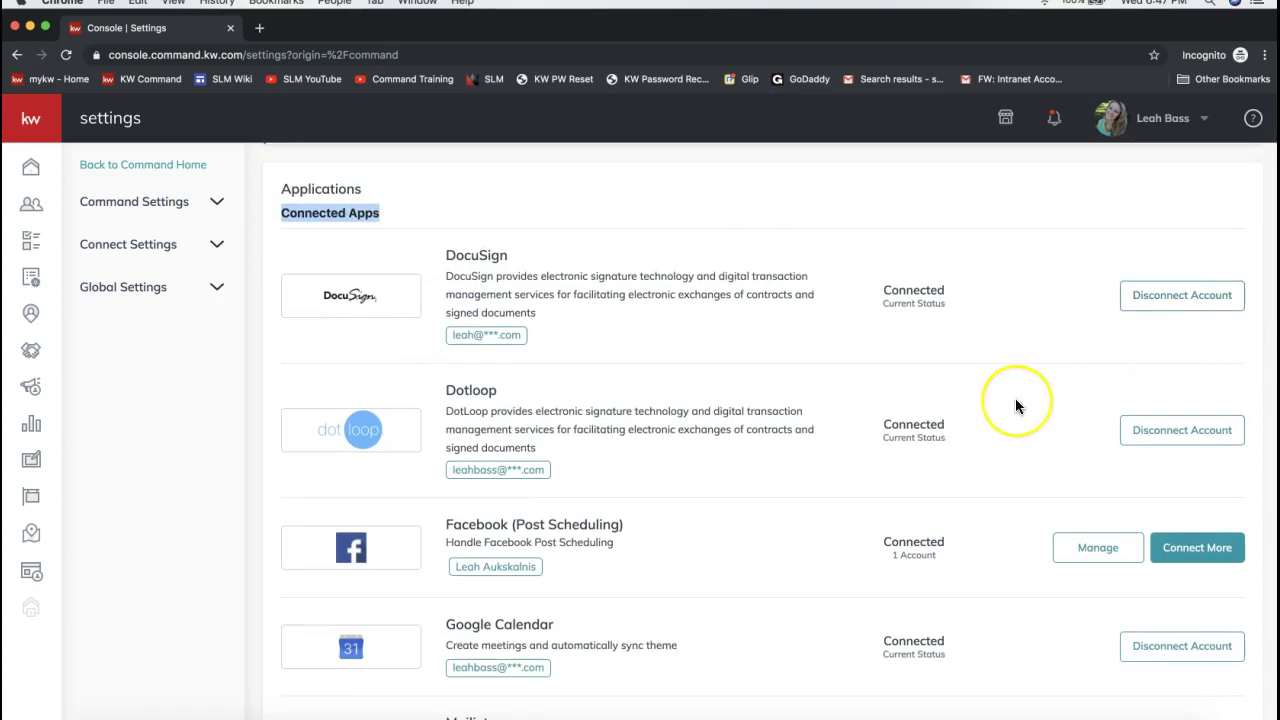
{"action": "left_click", "coordinate": [1120, 343]}
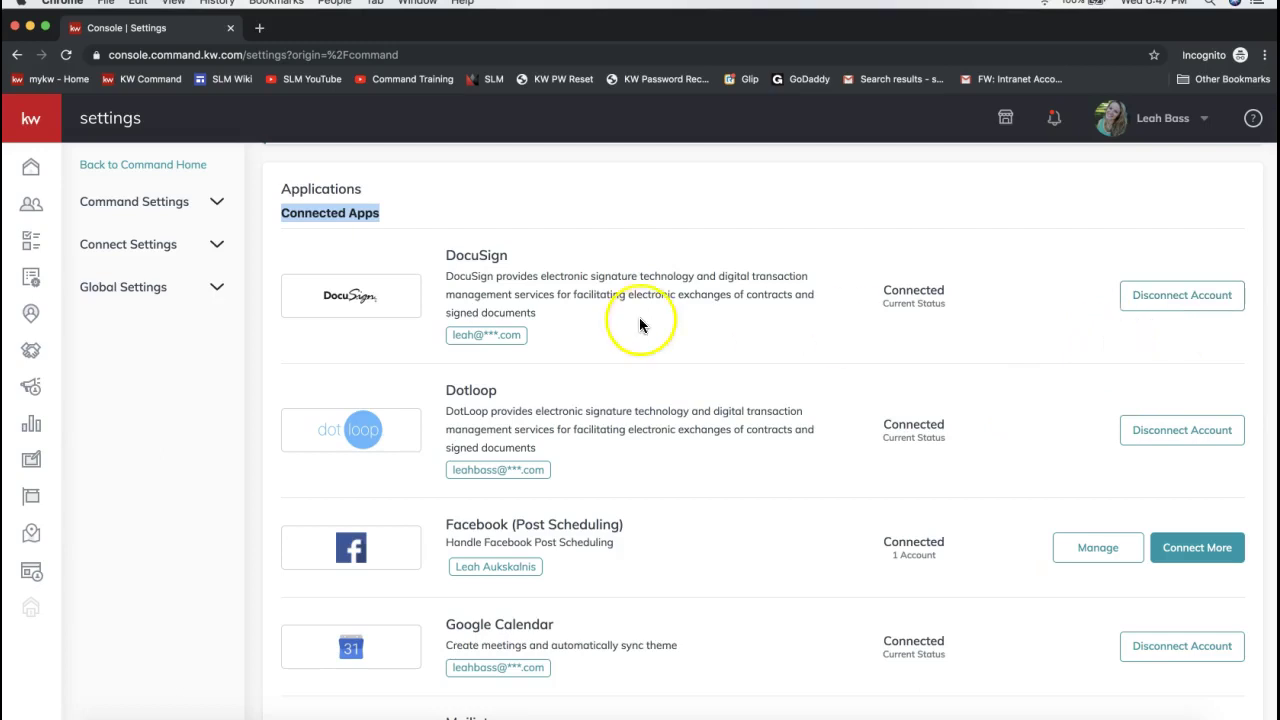
{"action": "scroll", "coordinate": [407, 332], "scroll_direction": "down", "scroll_amount": 10}
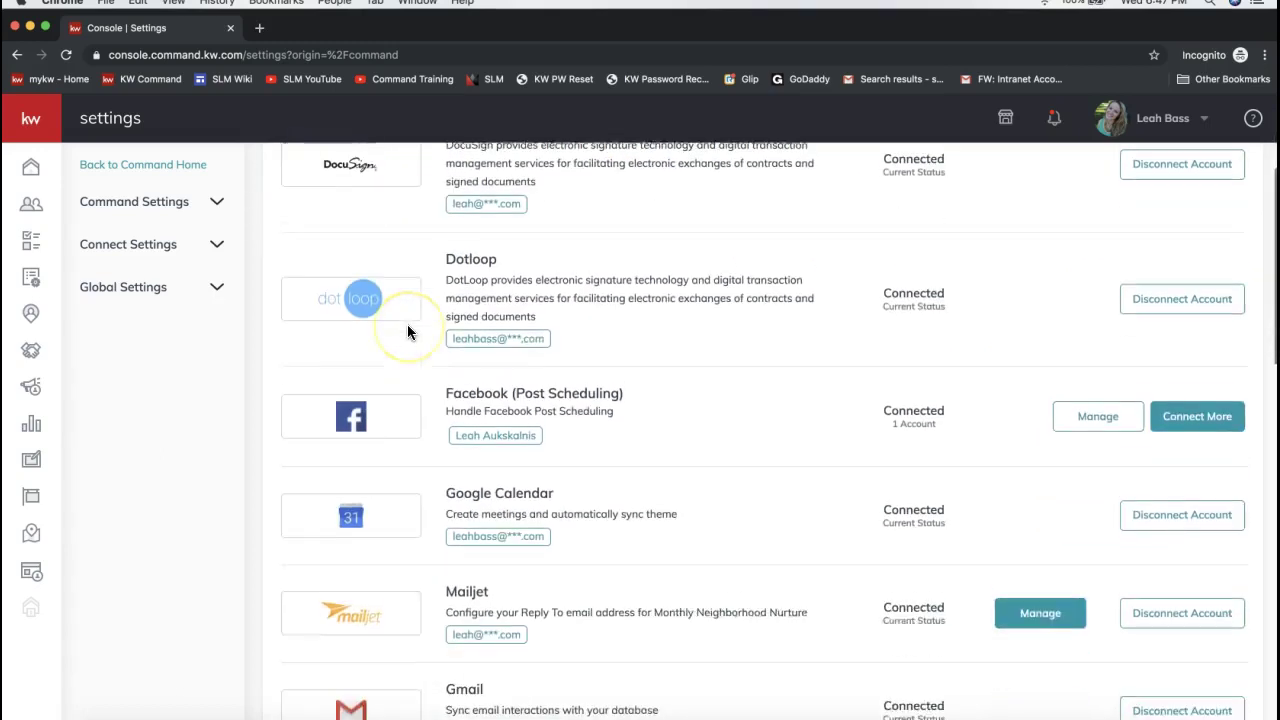
{"action": "scroll", "coordinate": [410, 332], "scroll_direction": "down", "scroll_amount": 5}
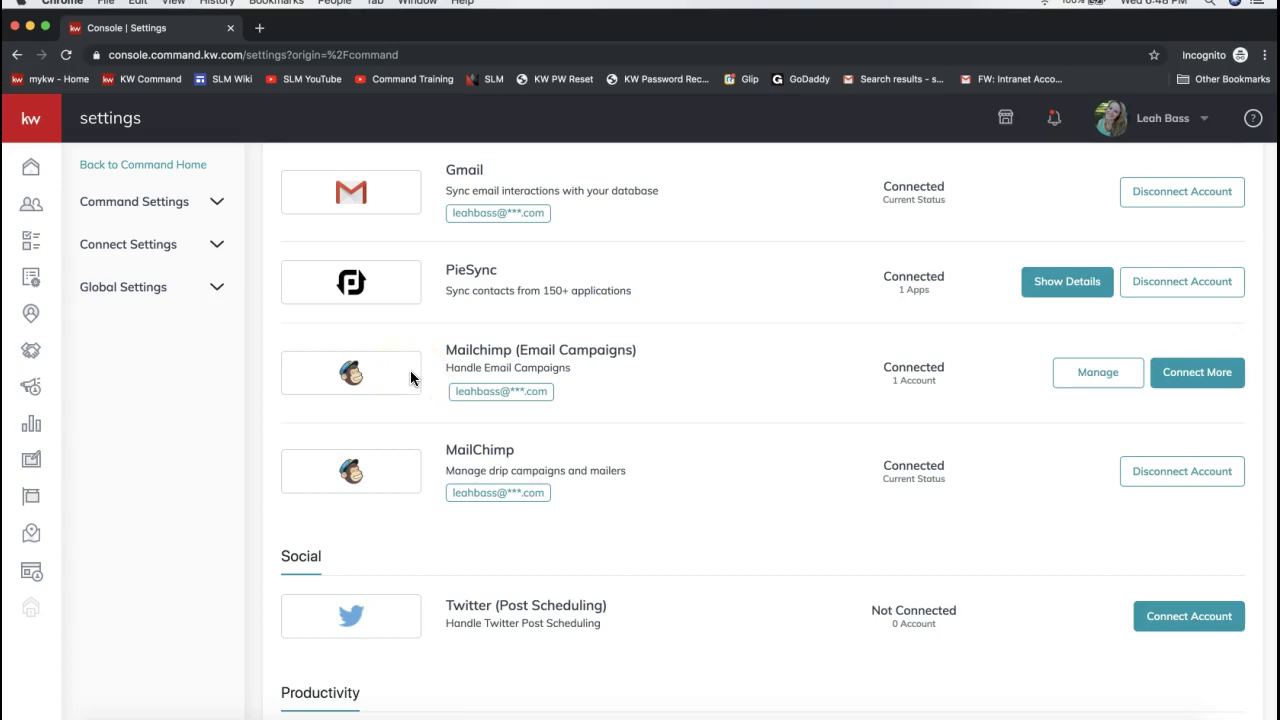
{"action": "scroll", "coordinate": [410, 378], "scroll_direction": "down", "scroll_amount": 10}
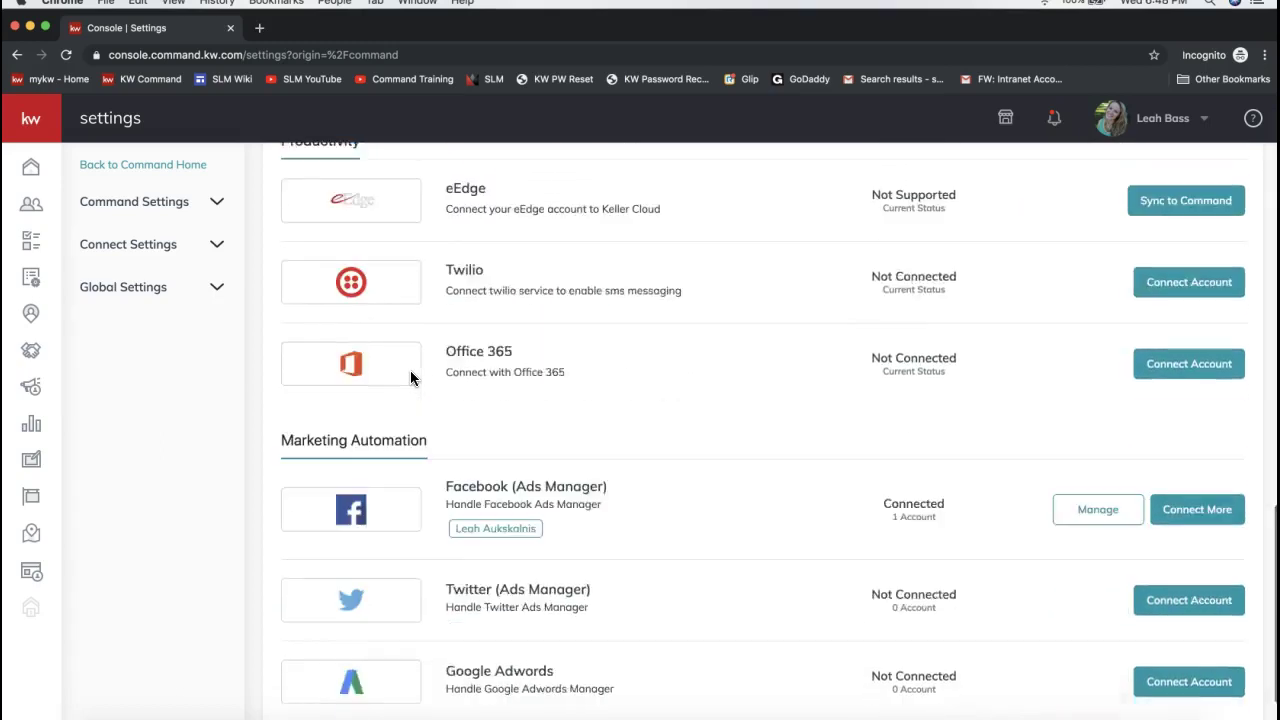
{"action": "scroll", "coordinate": [410, 378], "scroll_direction": "up", "scroll_amount": 2}
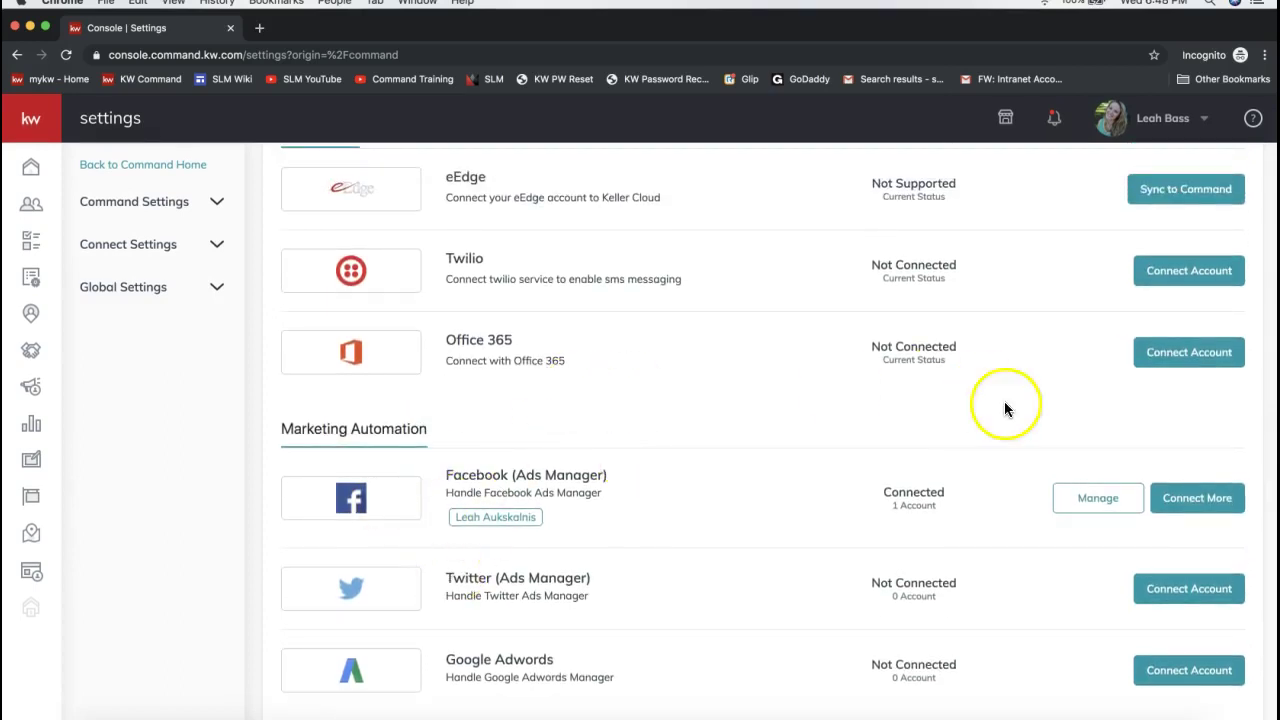
{"action": "left_click", "coordinate": [1205, 362]}
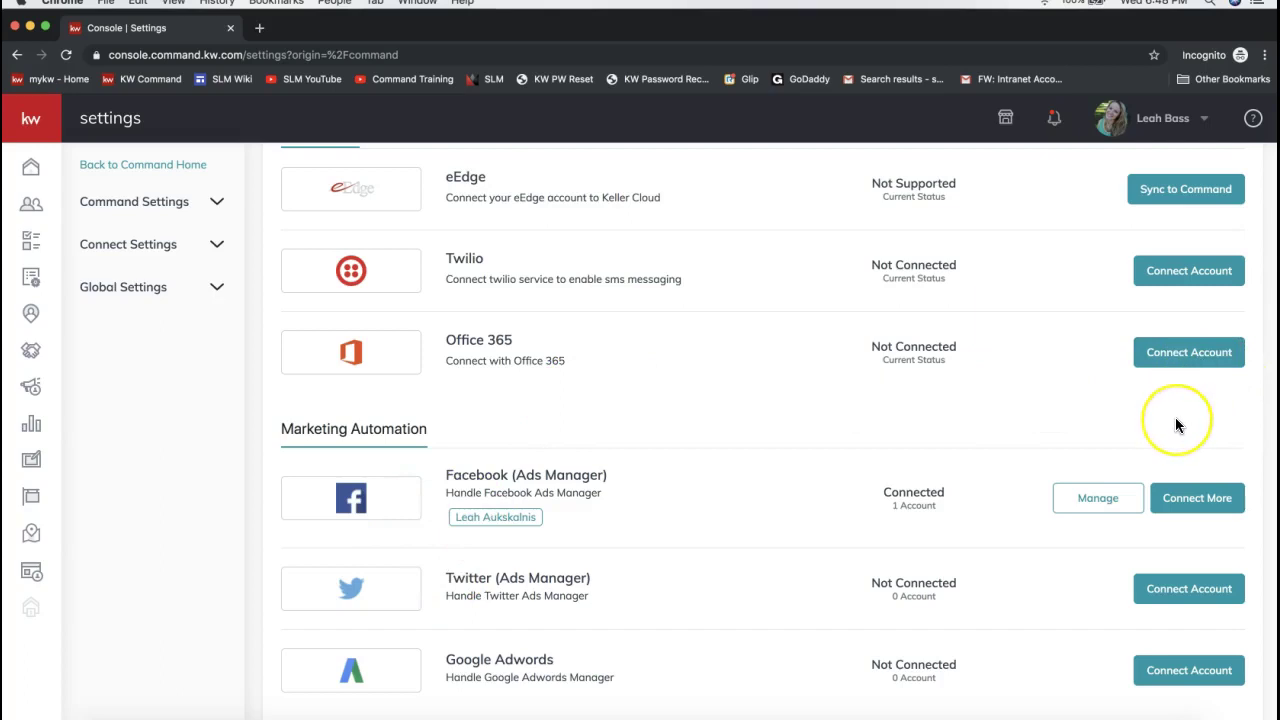
{"action": "left_click", "coordinate": [688, 294]}
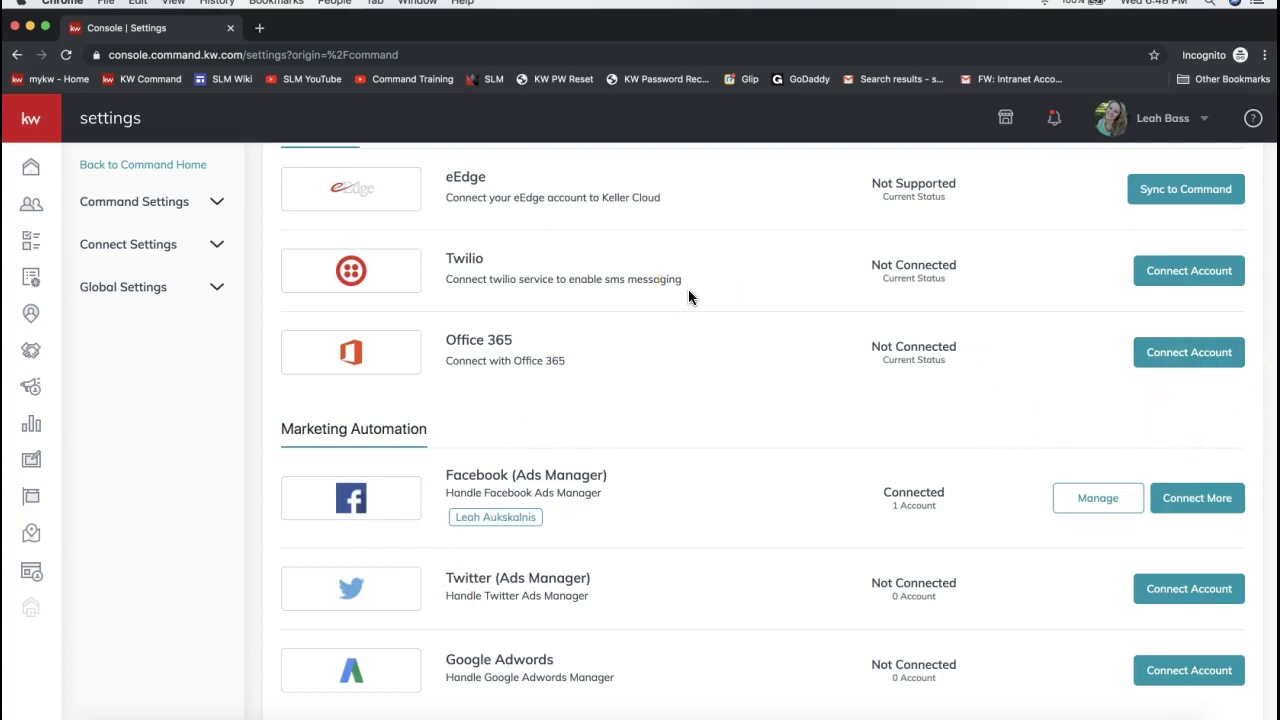
{"action": "left_click", "coordinate": [501, 208]}
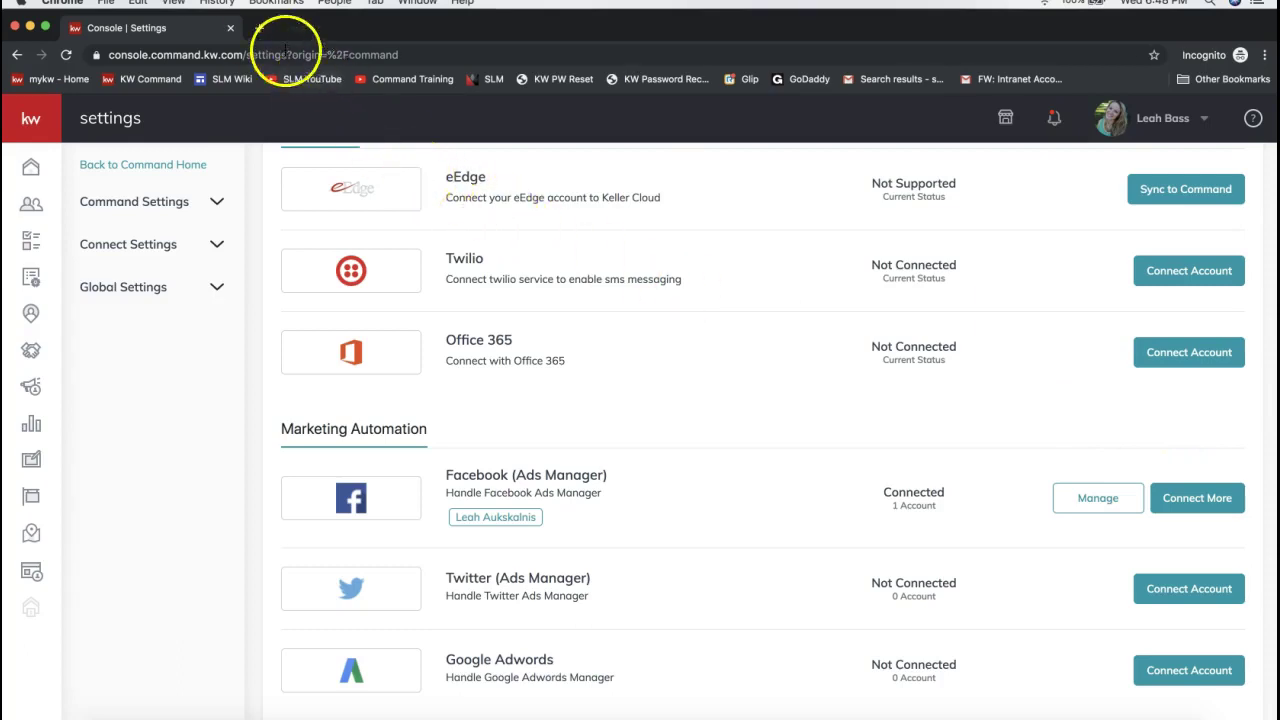
{"action": "left_click", "coordinate": [259, 27]}
{"action": "type", "text": "mai"}
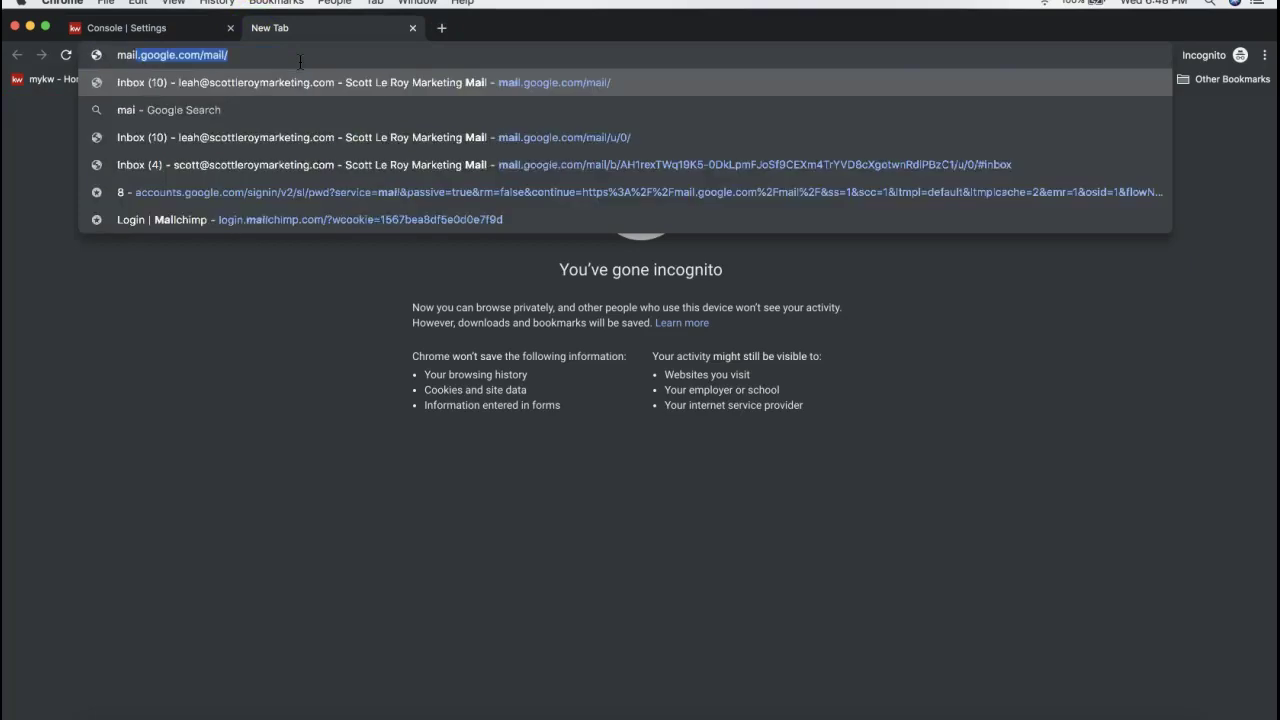
{"action": "type", "text": "lchimp.com"}
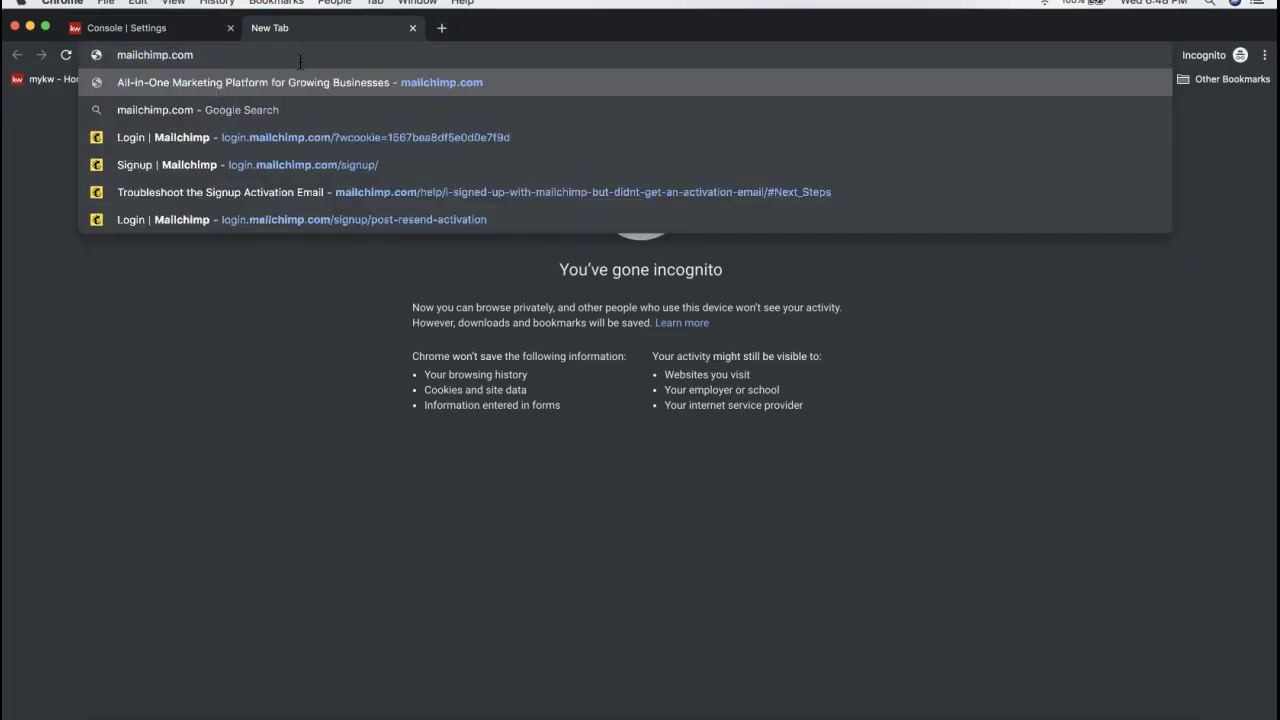
{"action": "type", "text": "/signup"}
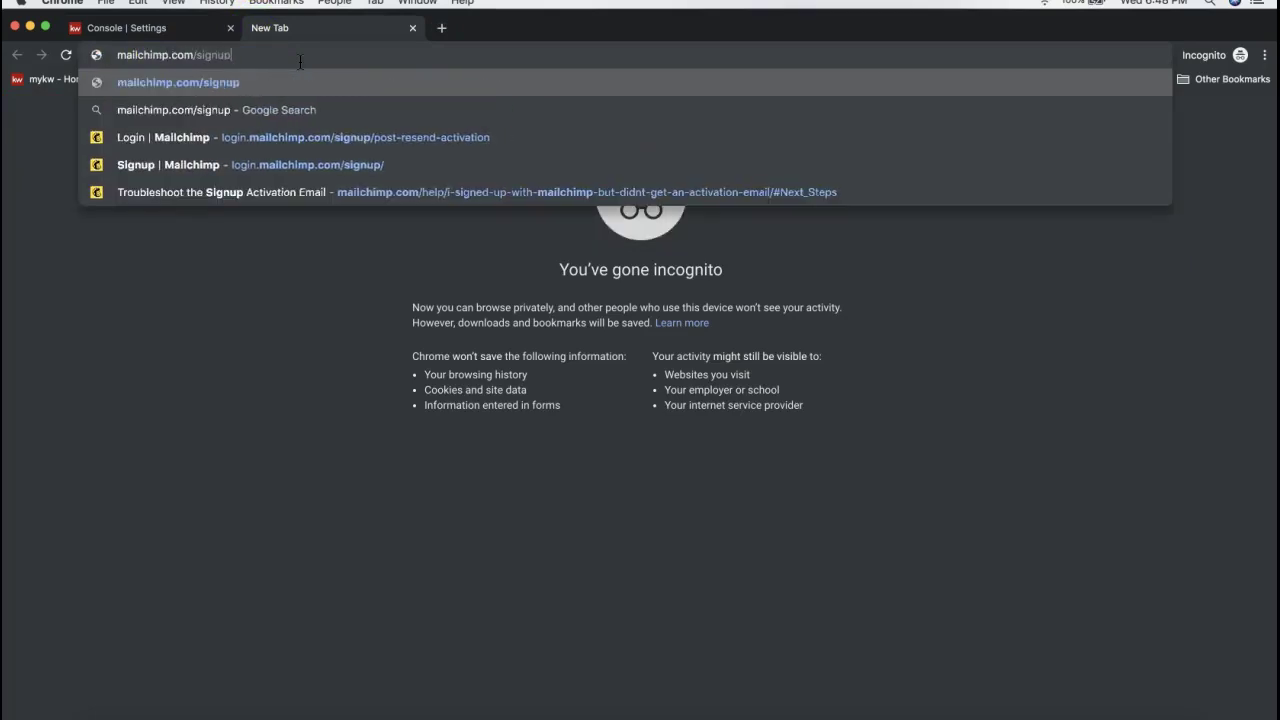
{"action": "key", "text": "Return"}
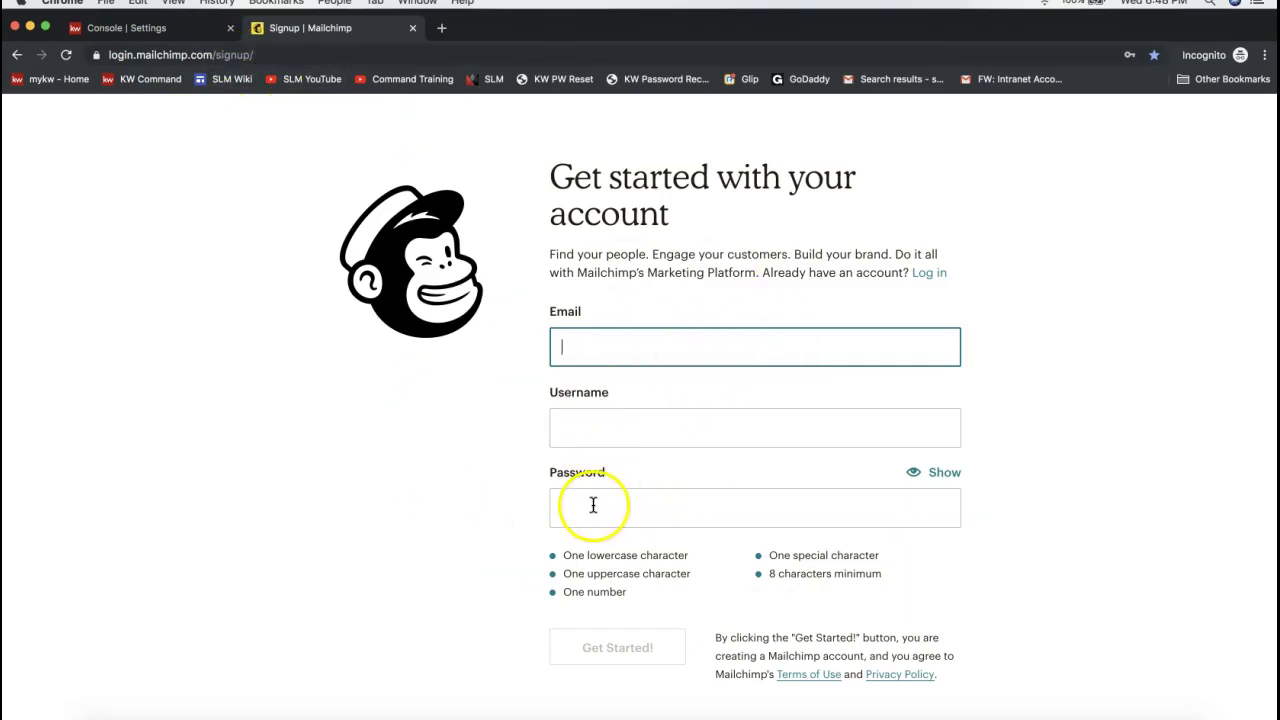
{"action": "left_click", "coordinate": [413, 29]}
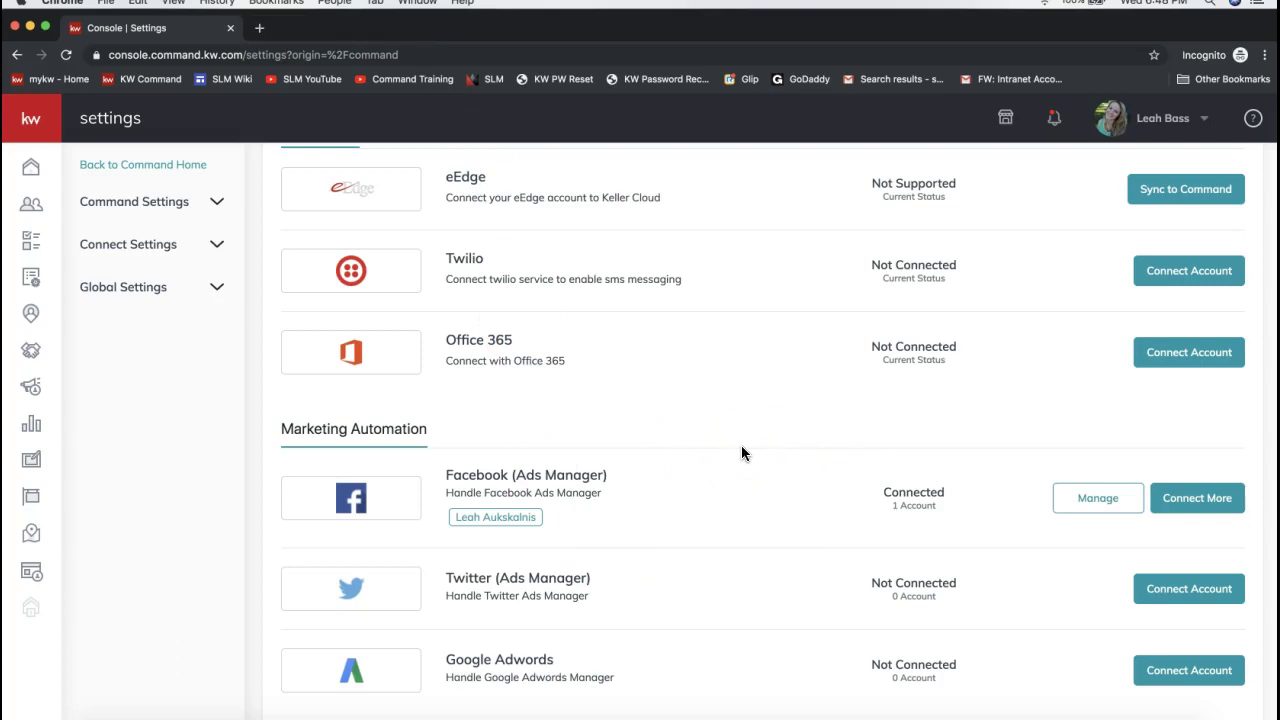
{"action": "scroll", "coordinate": [741, 452], "scroll_direction": "up", "scroll_amount": 1}
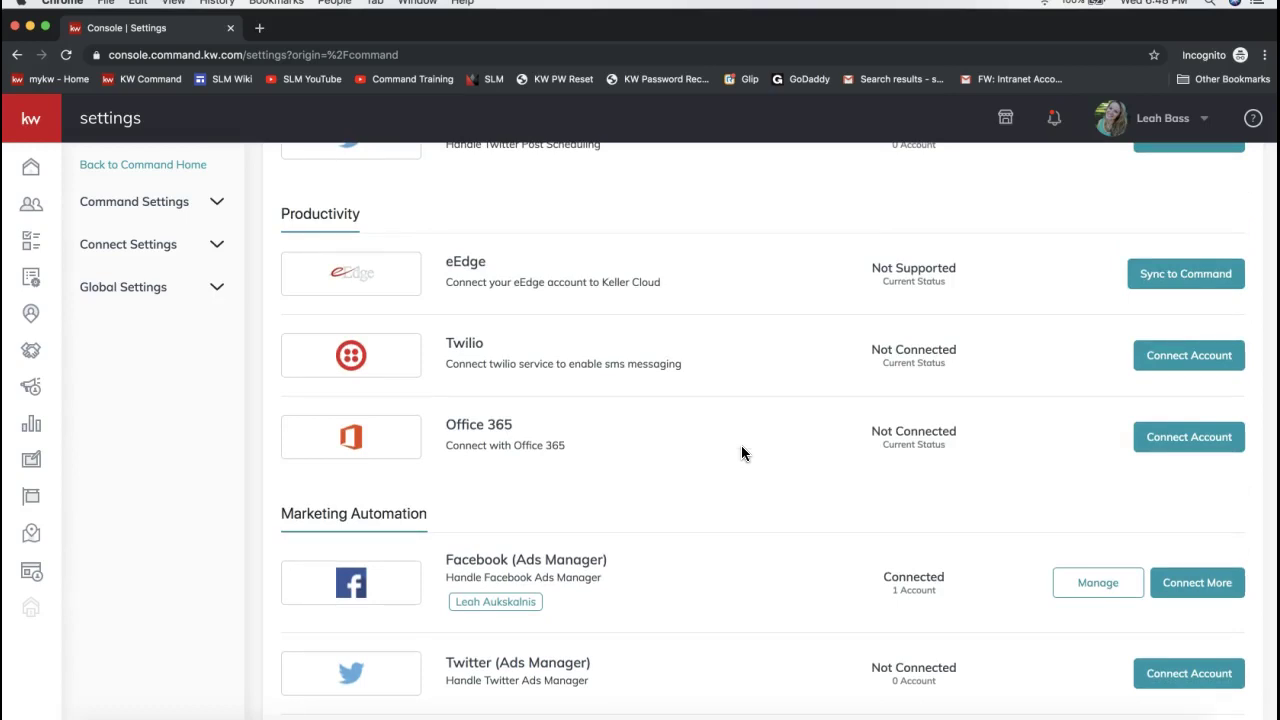
{"action": "scroll", "coordinate": [741, 452], "scroll_direction": "up", "scroll_amount": 5}
{"action": "scroll", "coordinate": [741, 452], "scroll_direction": "up", "scroll_amount": 1}
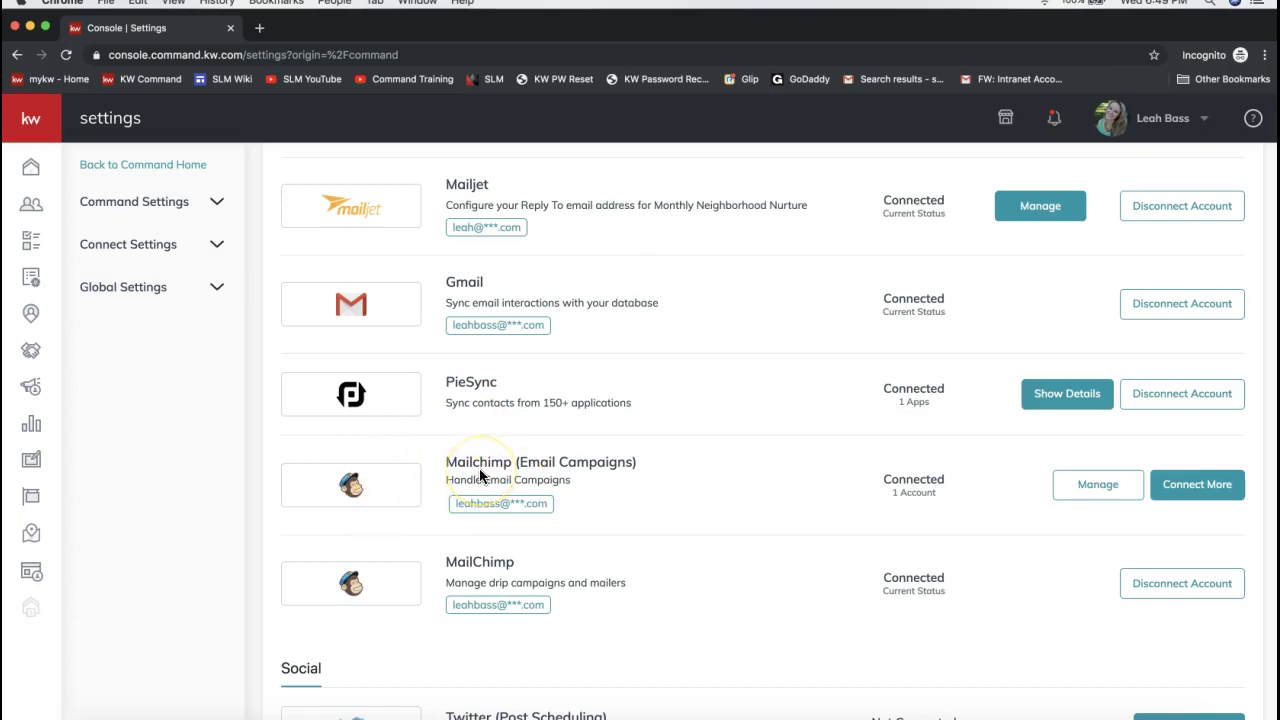
{"action": "scroll", "coordinate": [637, 466], "scroll_direction": "down", "scroll_amount": 4}
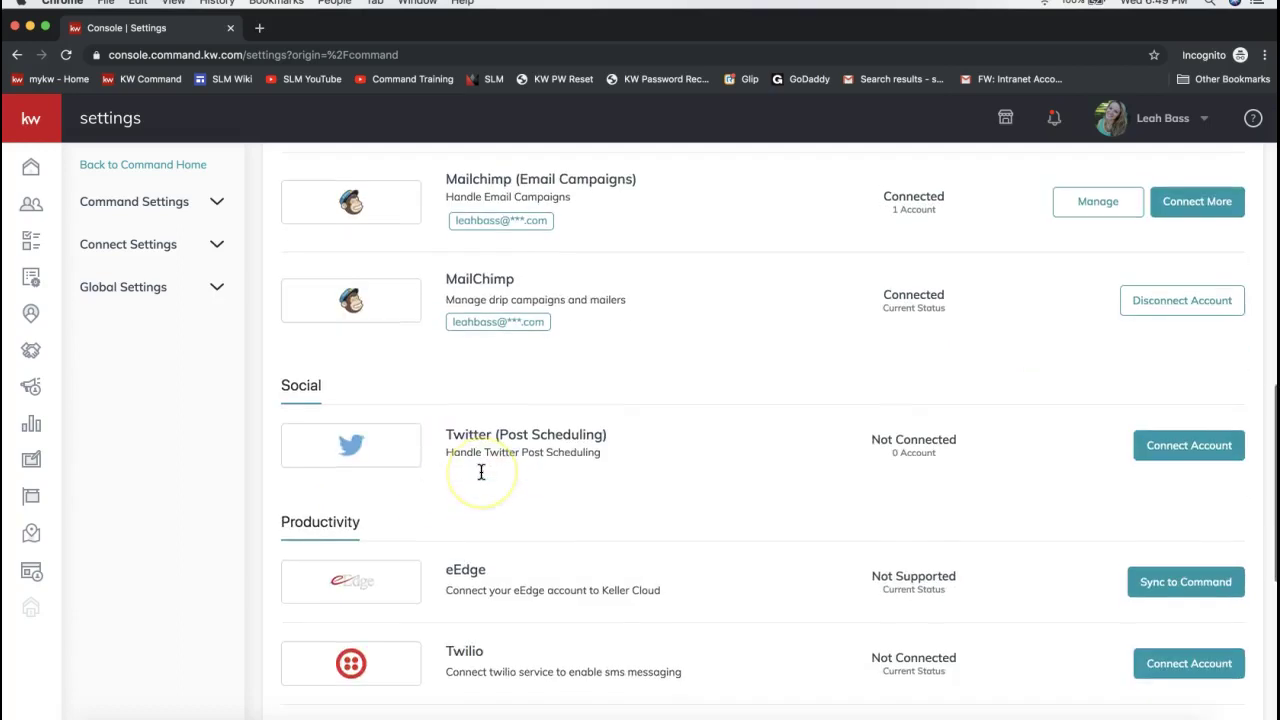
{"action": "scroll", "coordinate": [640, 452], "scroll_direction": "down", "scroll_amount": 6}
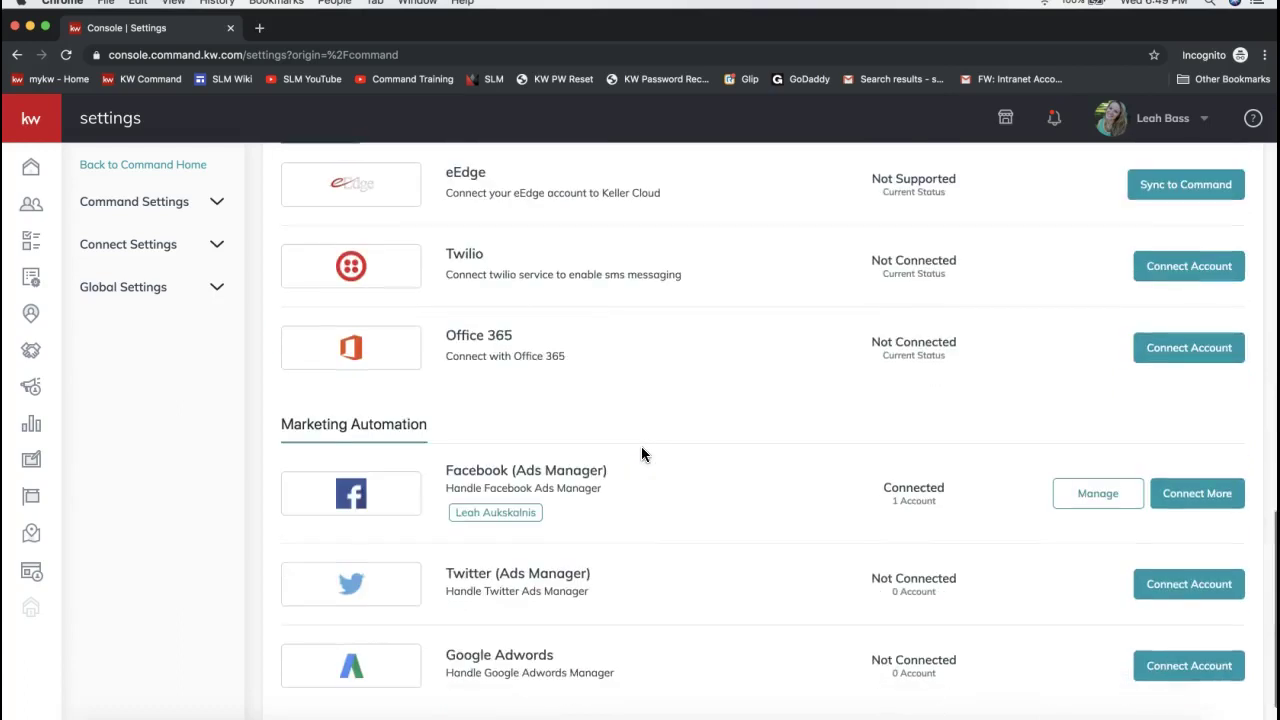
{"action": "scroll", "coordinate": [642, 455], "scroll_direction": "up", "scroll_amount": 10}
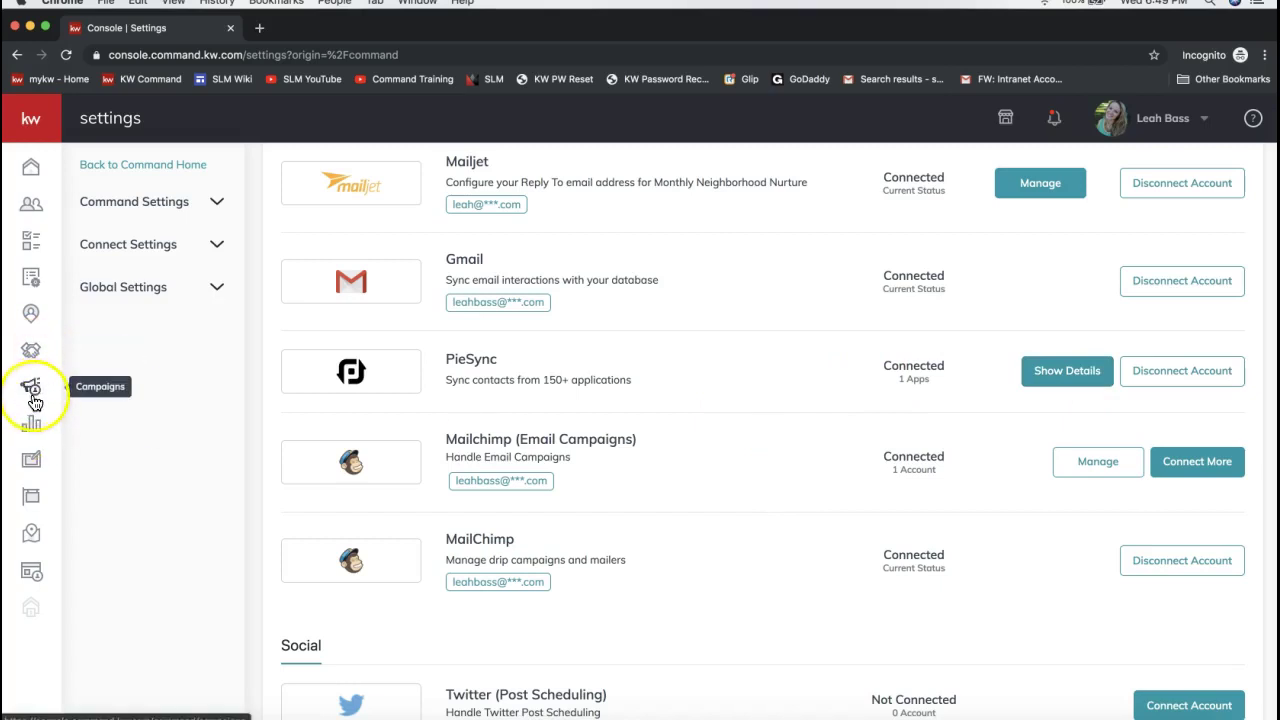
{"action": "left_click", "coordinate": [33, 390]}
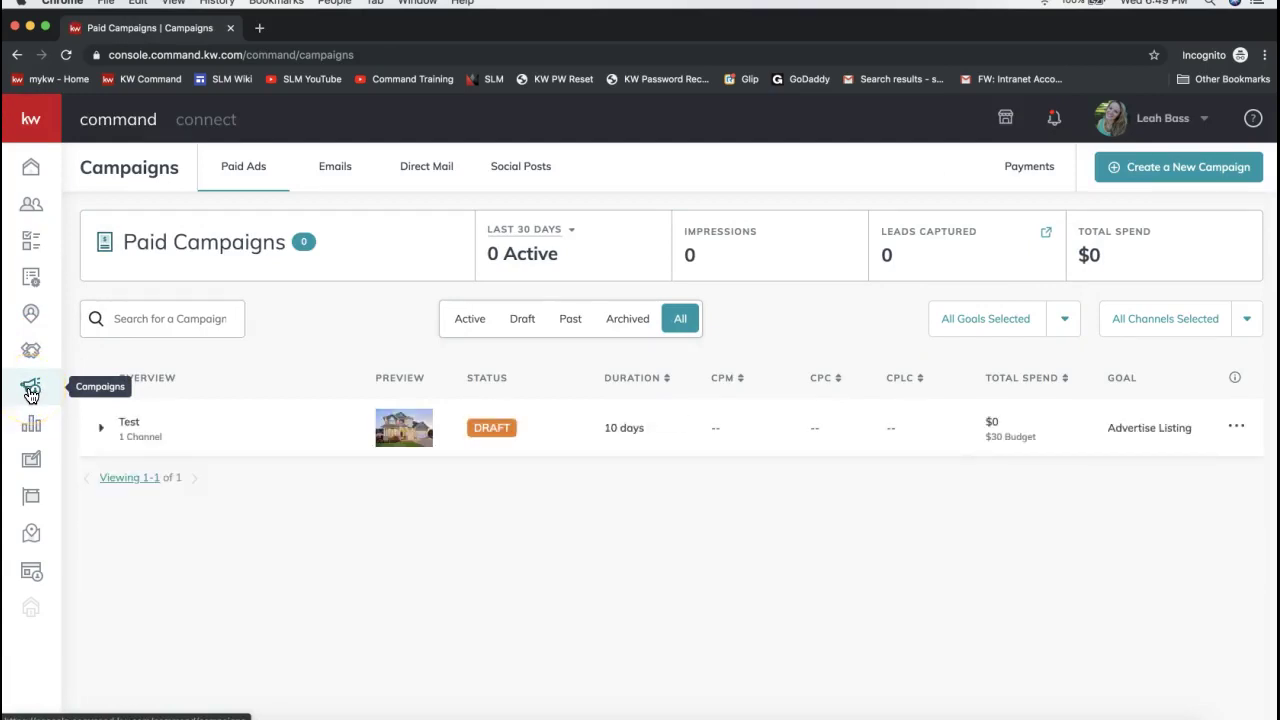
Open Campaigns from the sidebar and show the Emails tab listing two campaigns
{"action": "left_click", "coordinate": [32, 393]}
{"action": "left_click", "coordinate": [40, 399]}
{"action": "left_click", "coordinate": [34, 125]}
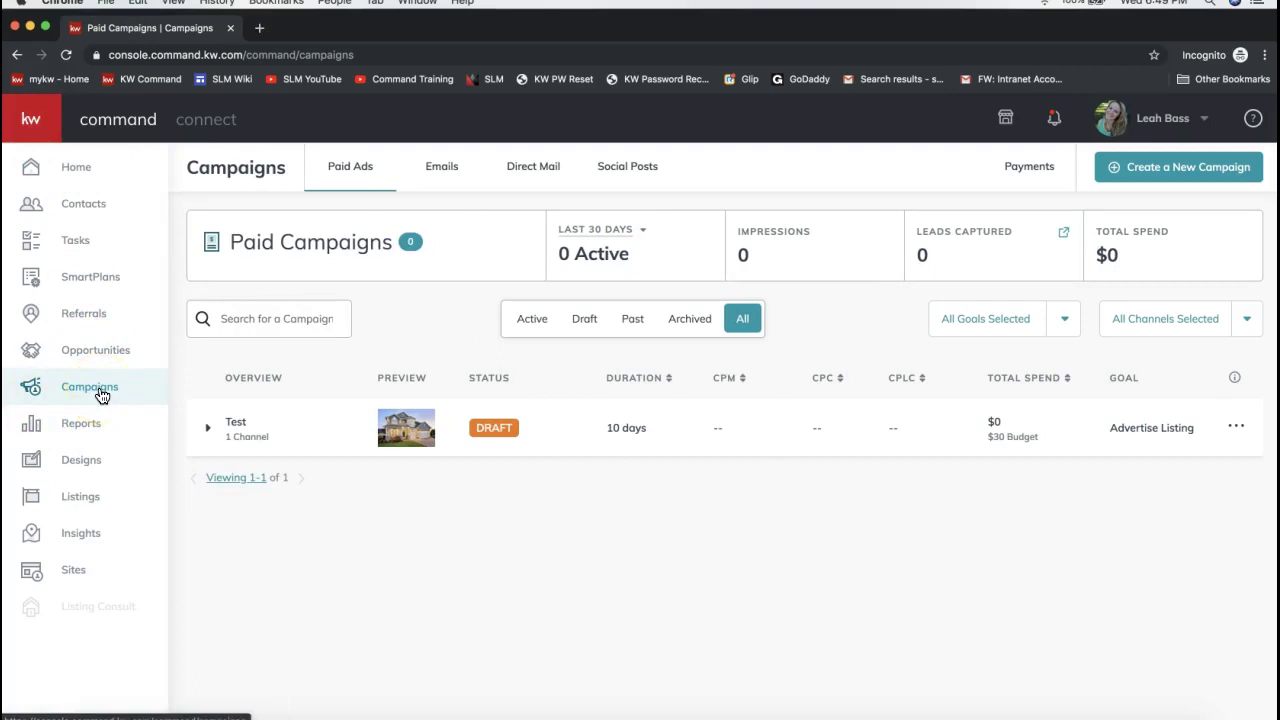
{"action": "left_click", "coordinate": [101, 396]}
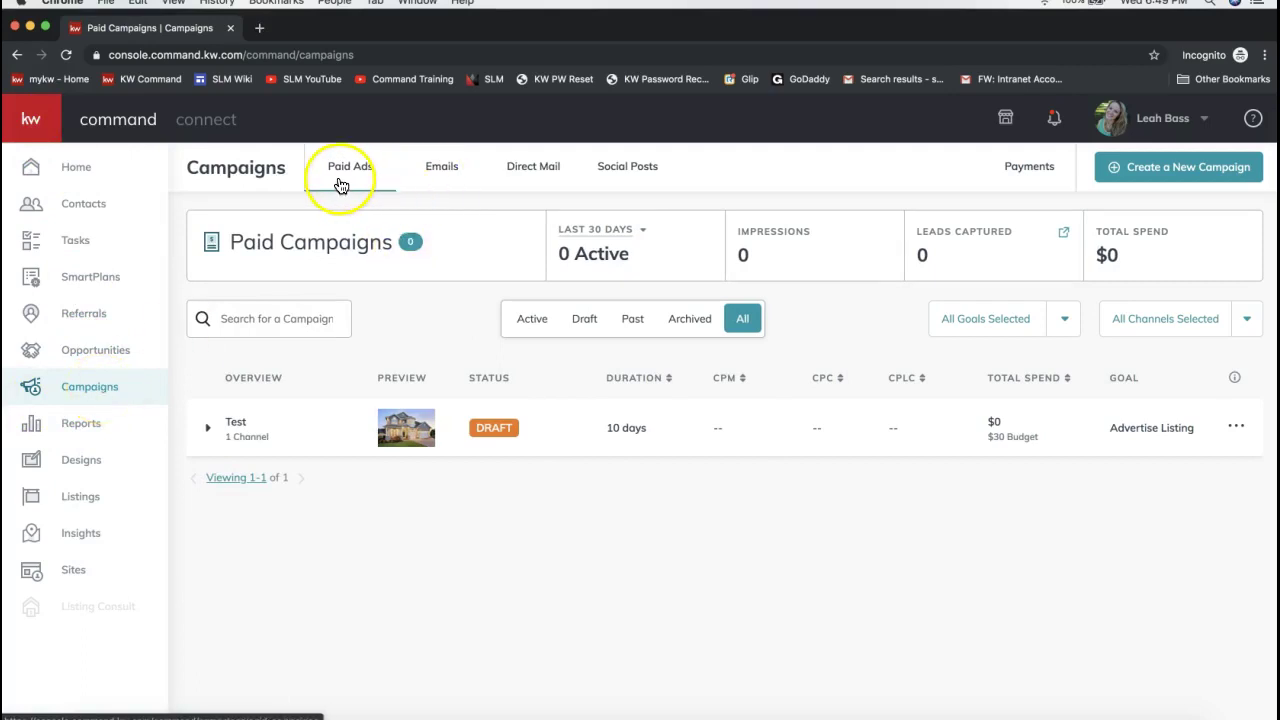
{"action": "left_click", "coordinate": [447, 171]}
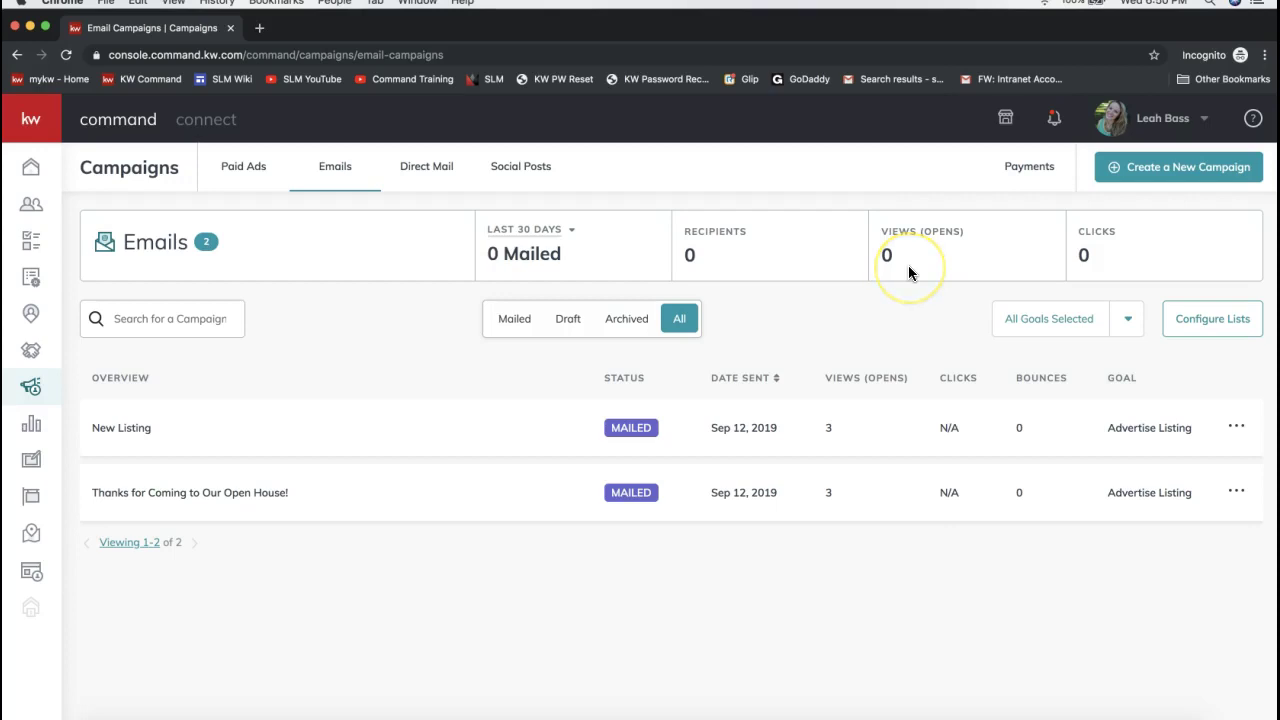
Use Create a New Campaign and pick the Email tile in the campaign-type dialog
{"action": "left_click", "coordinate": [1168, 178]}
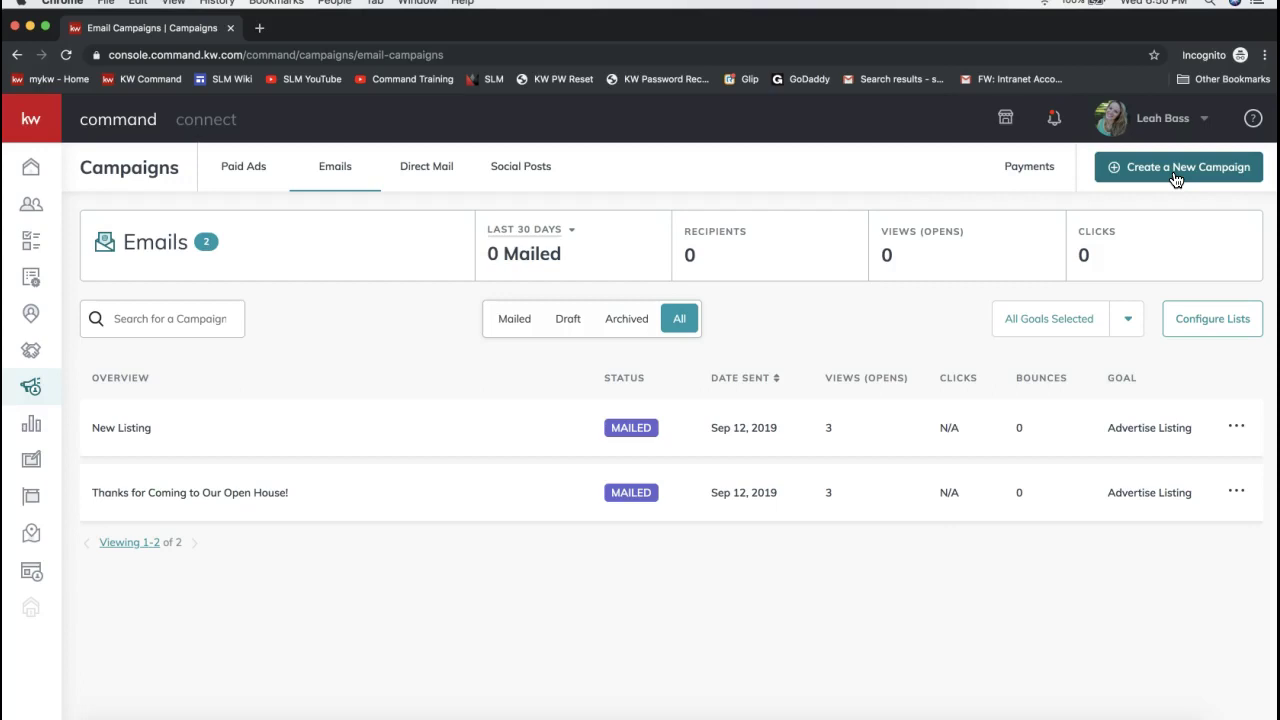
{"action": "left_click", "coordinate": [1170, 177]}
{"action": "left_click", "coordinate": [1160, 177]}
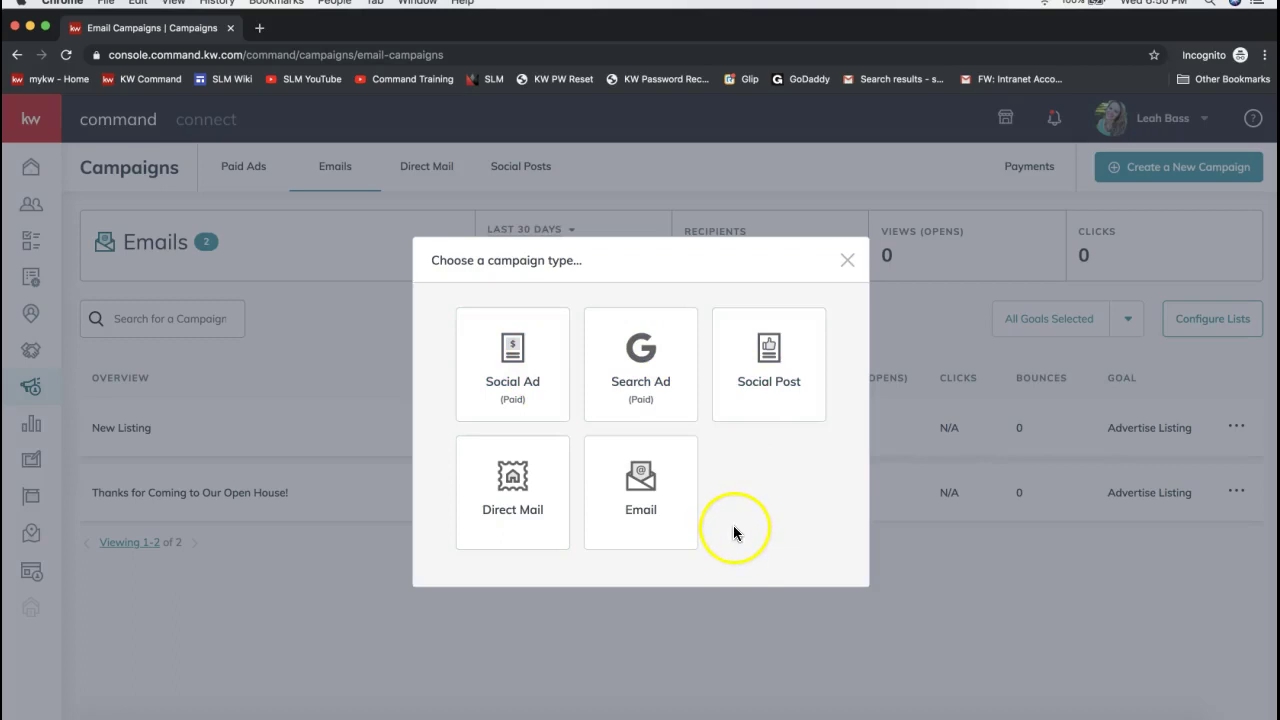
{"action": "left_click", "coordinate": [634, 508]}
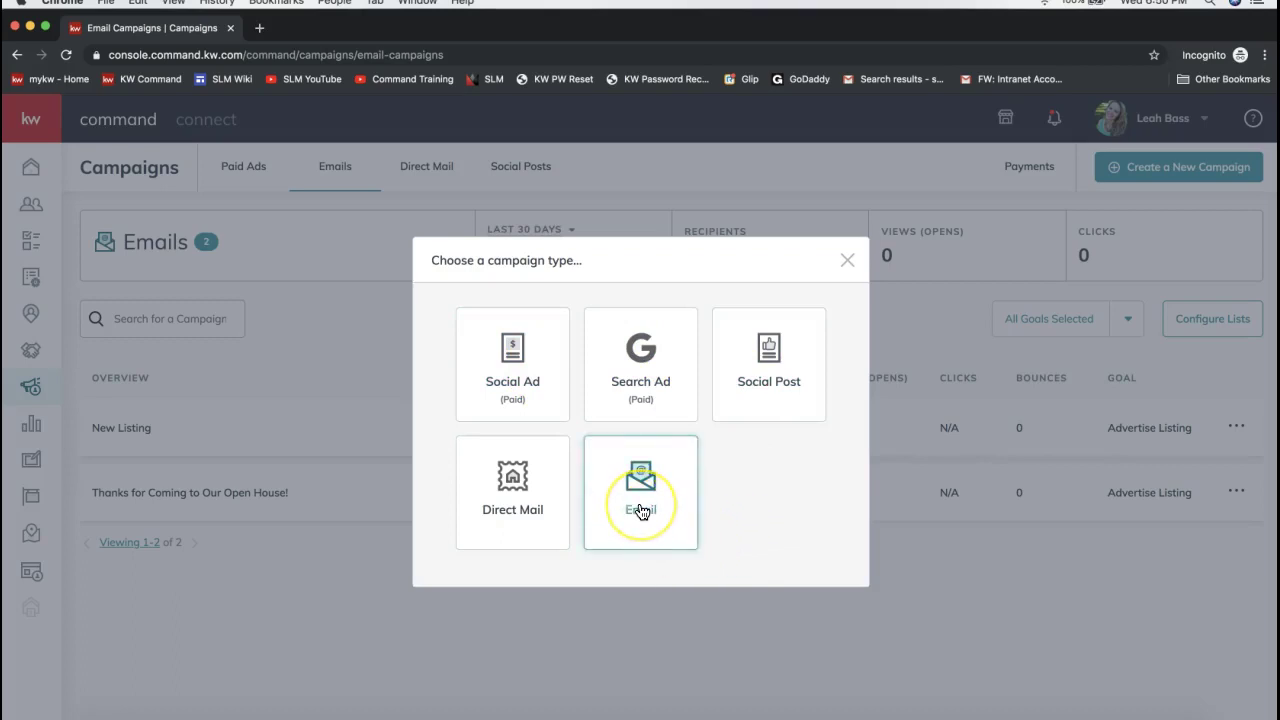
{"action": "left_click", "coordinate": [641, 515]}
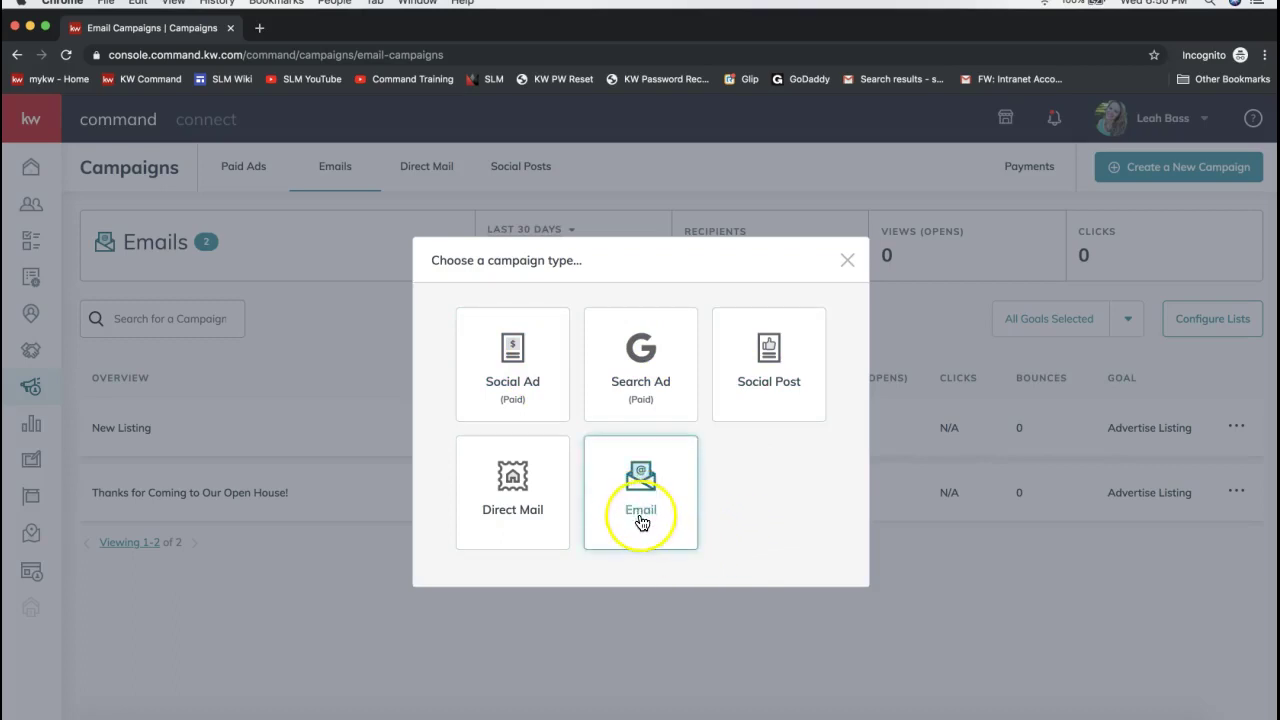
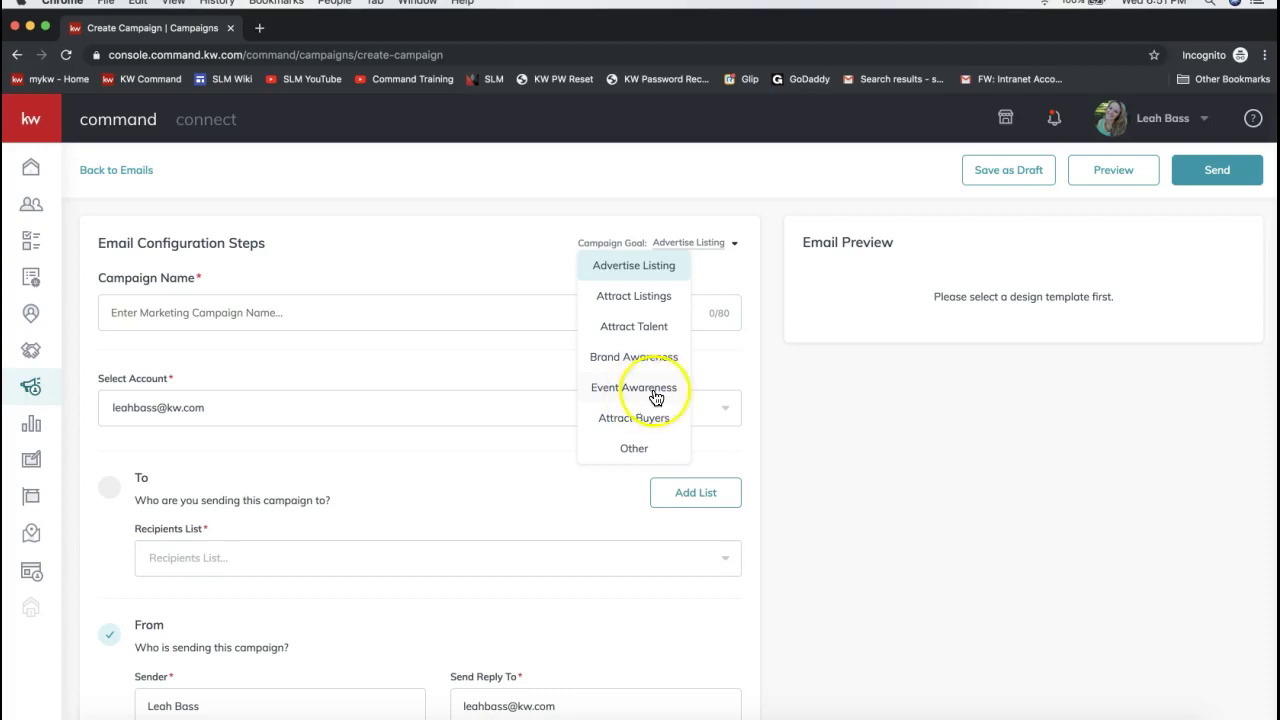
Choose Attract Listings as the goal, name the campaign 'Thank For Coming to Our Open House!', keep the sending account
{"action": "left_click", "coordinate": [634, 295]}
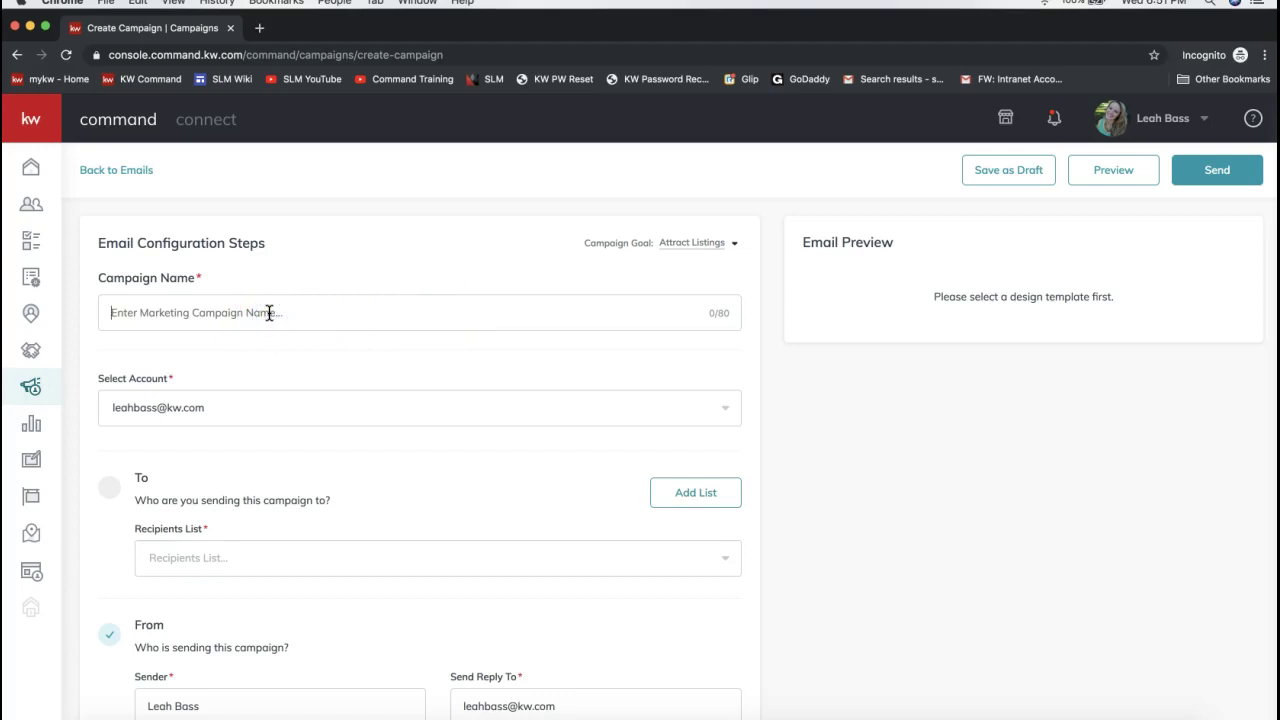
{"action": "type", "text": "Thank "}
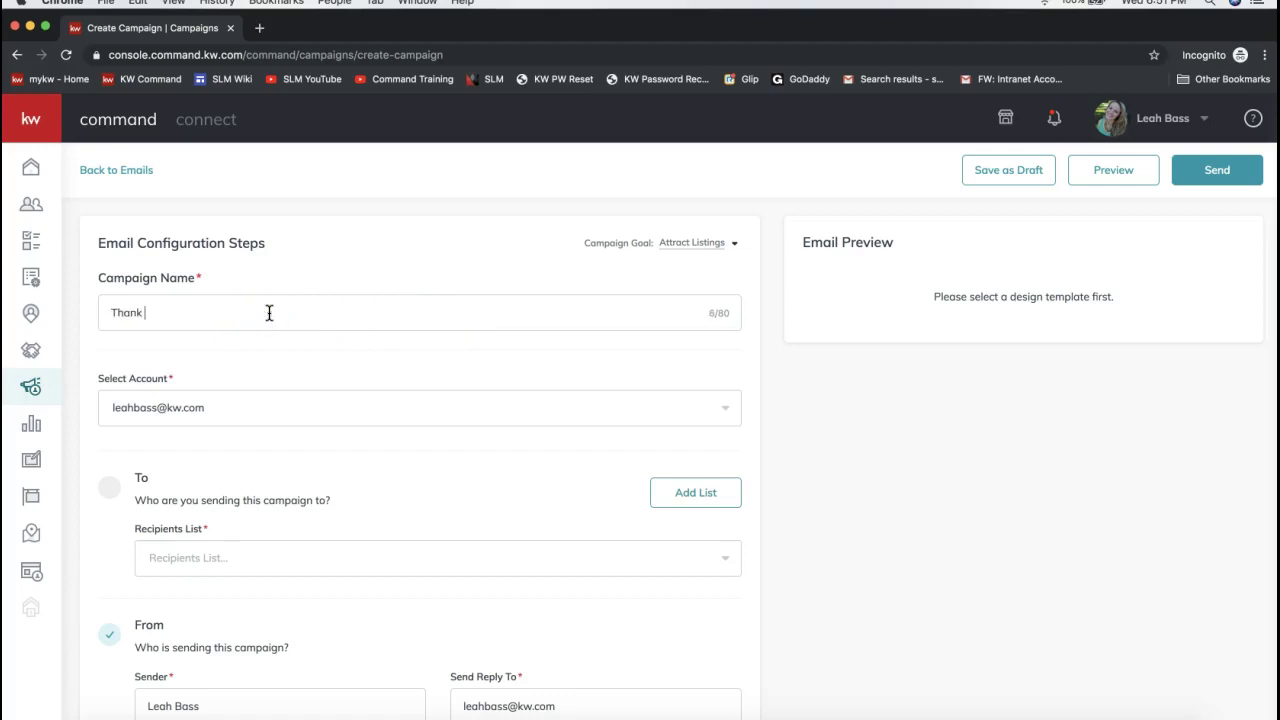
{"action": "type", "text": "For Coming to Our Open House!"}
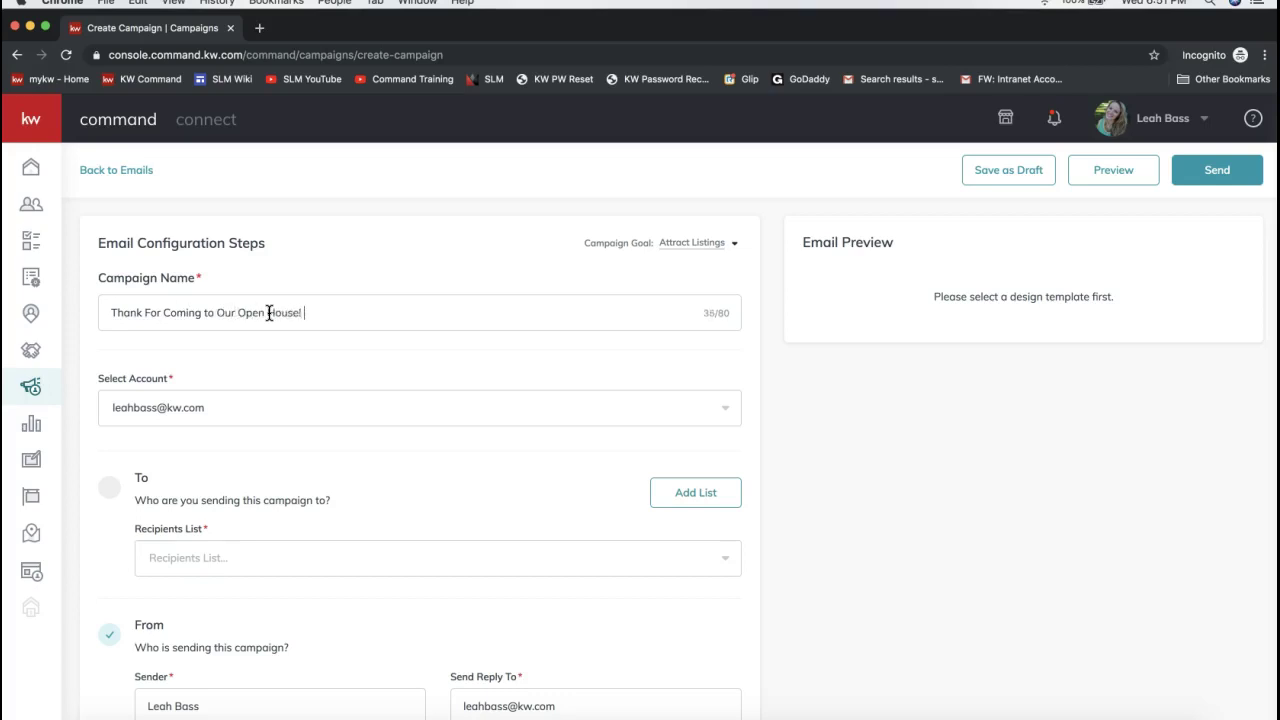
{"action": "left_click", "coordinate": [194, 414]}
{"action": "left_click", "coordinate": [140, 377]}
{"action": "scroll", "coordinate": [142, 380], "scroll_direction": "down", "scroll_amount": 1}
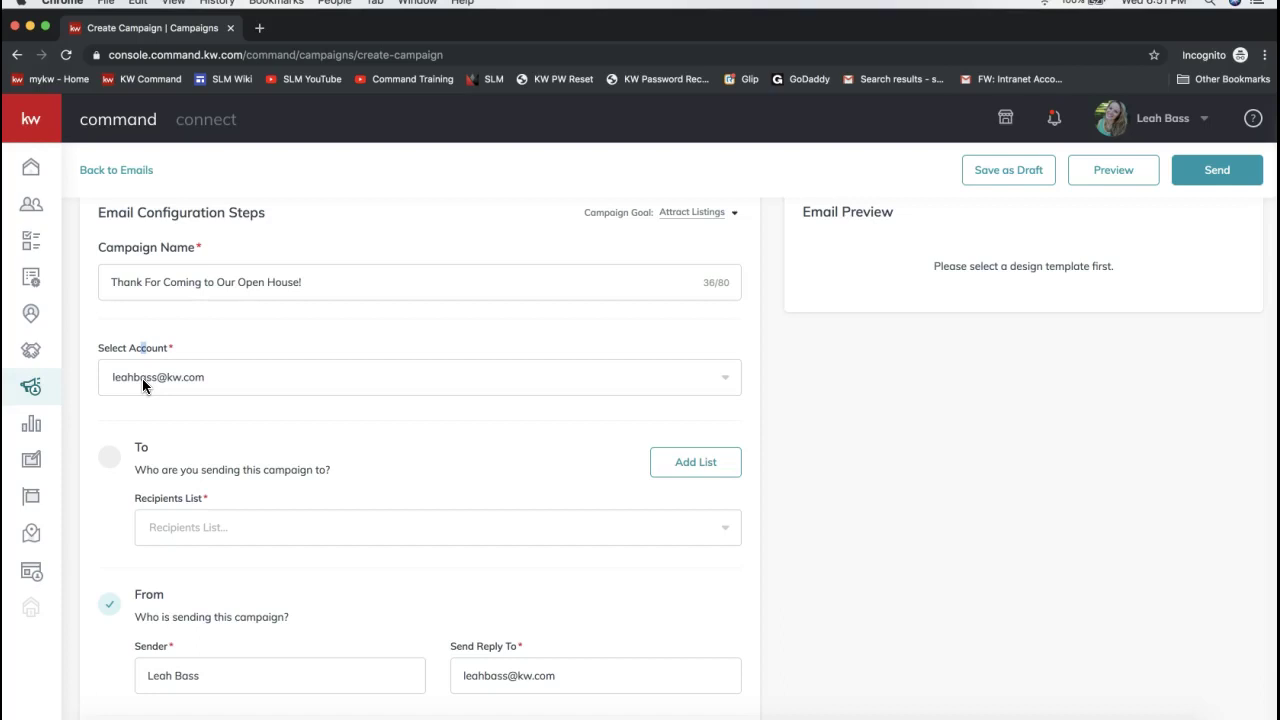
Select SLM from the Recipients List dropdown and confirm it is chosen
{"action": "left_click", "coordinate": [178, 537]}
{"action": "left_click", "coordinate": [203, 498]}
{"action": "left_click", "coordinate": [214, 537]}
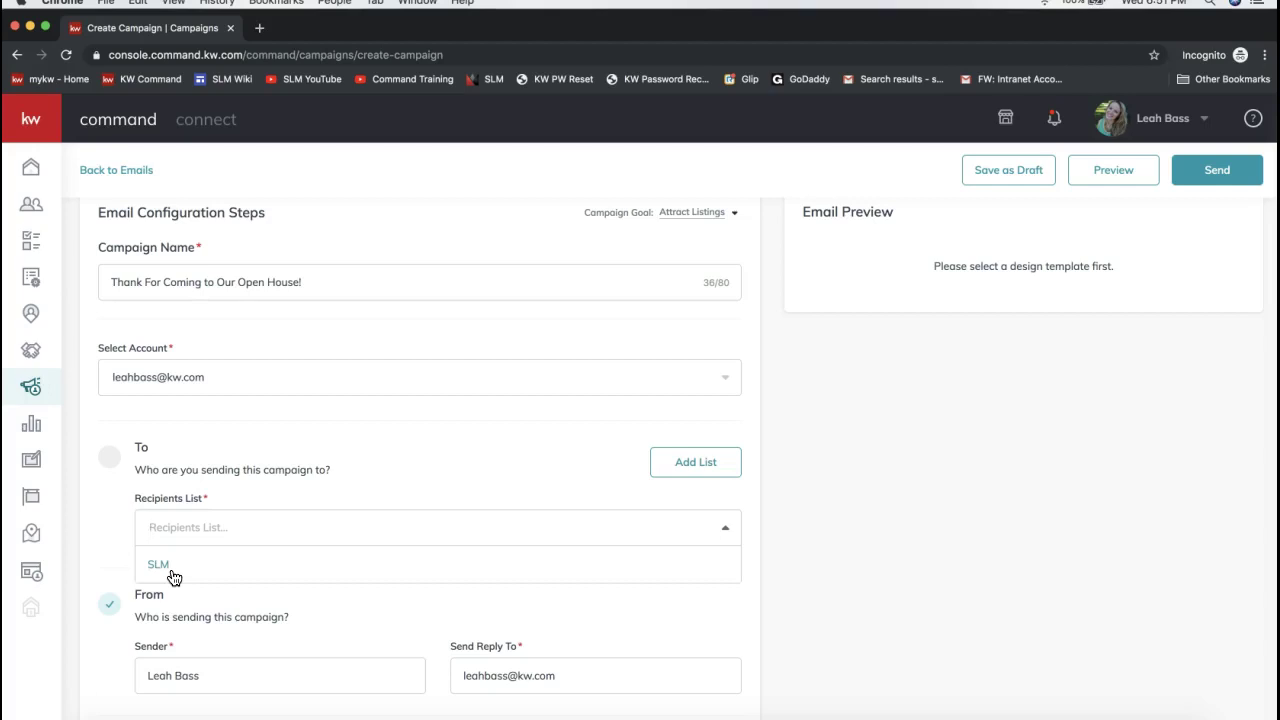
{"action": "left_click", "coordinate": [170, 568]}
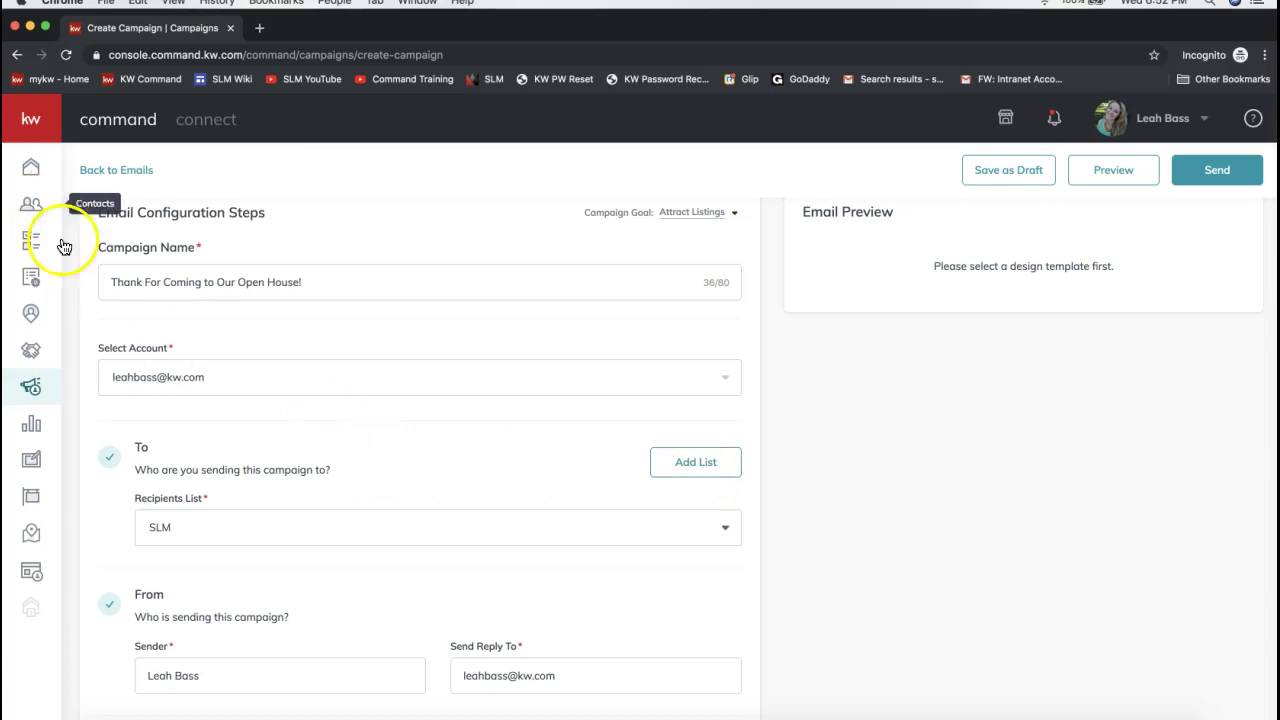
{"action": "left_click", "coordinate": [178, 529]}
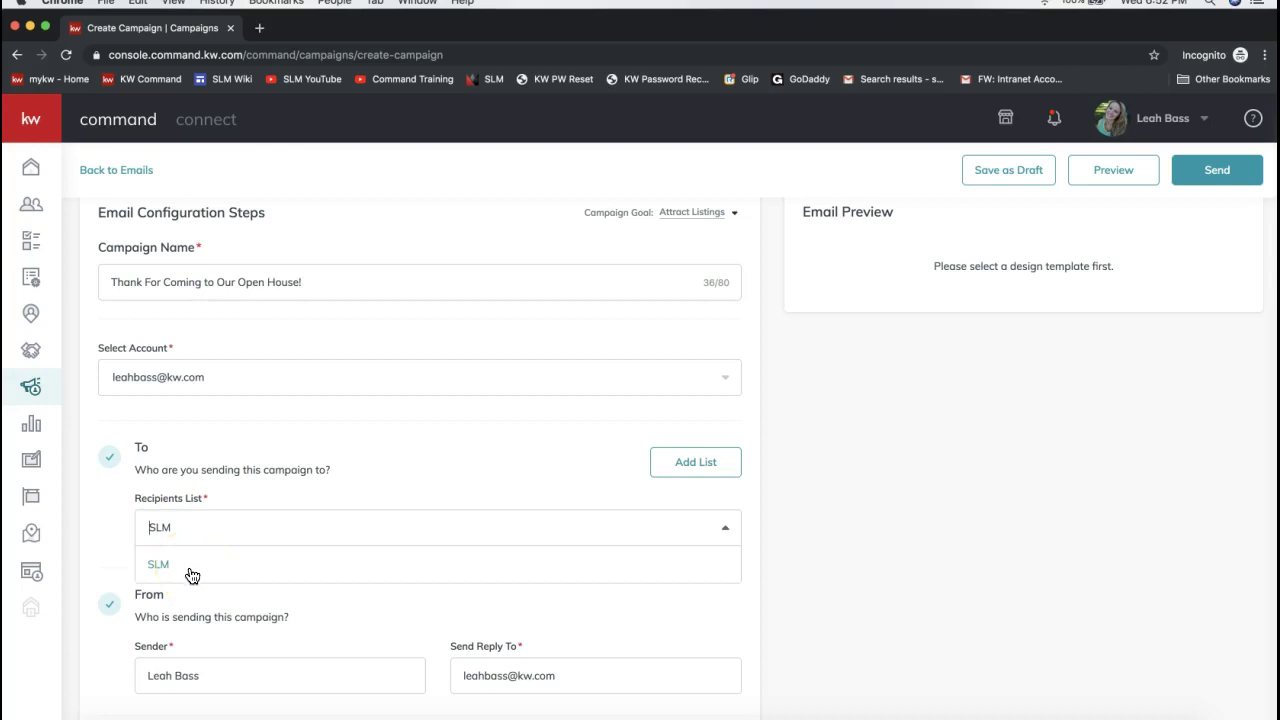
{"action": "scroll", "coordinate": [226, 612], "scroll_direction": "down", "scroll_amount": 5}
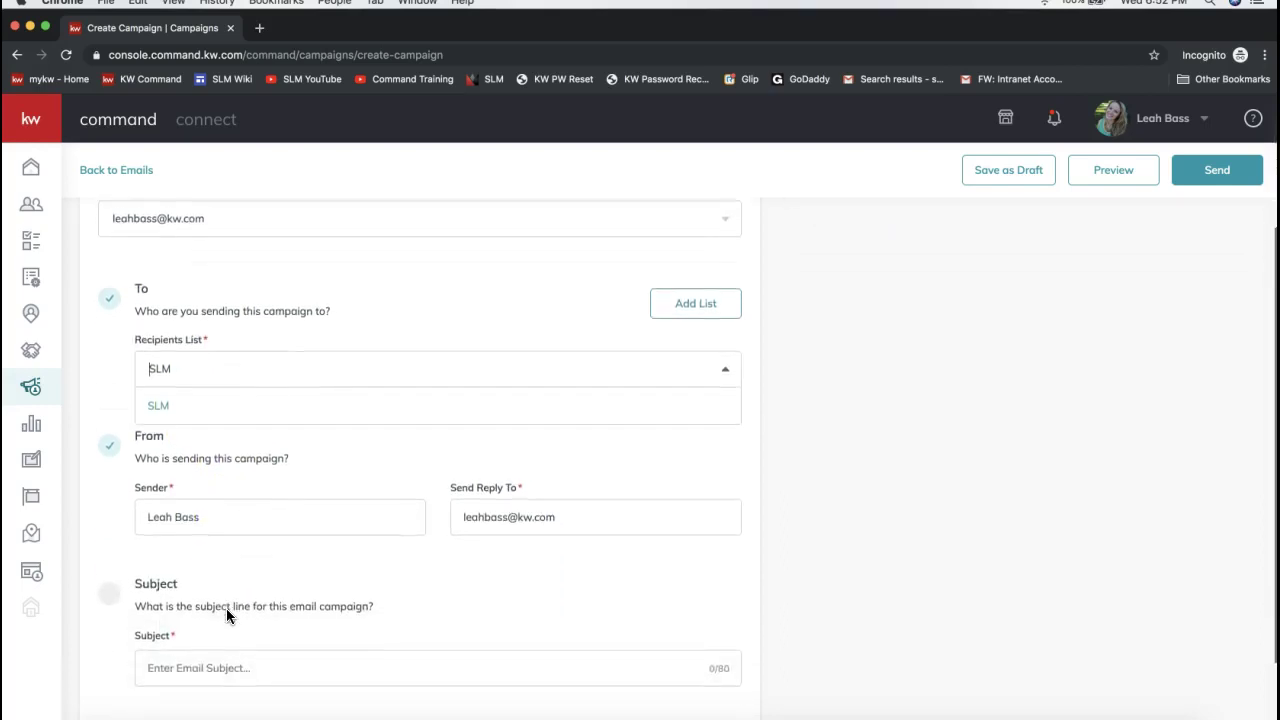
Review the prefilled sender name and reply-to address on the campaign form
{"action": "left_click", "coordinate": [80, 694]}
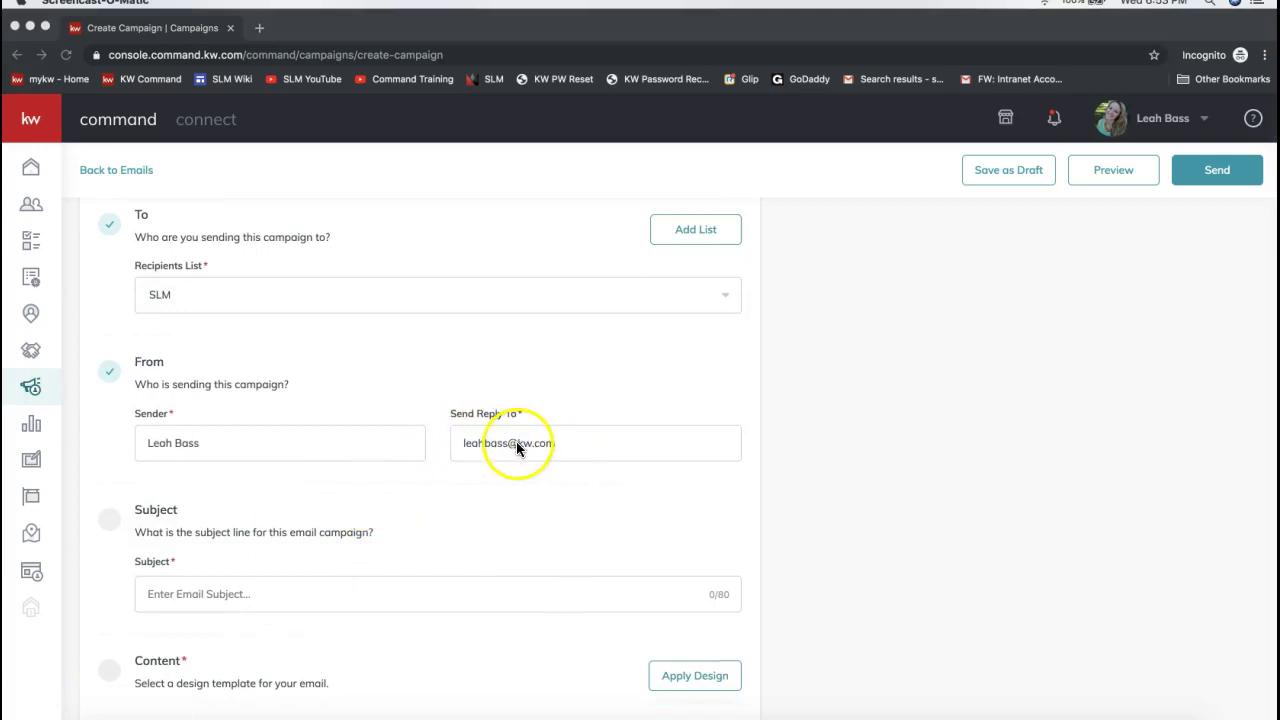
{"action": "left_click", "coordinate": [166, 443]}
{"action": "left_click_drag", "start_coordinate": [151, 443], "coordinate": [267, 444]}
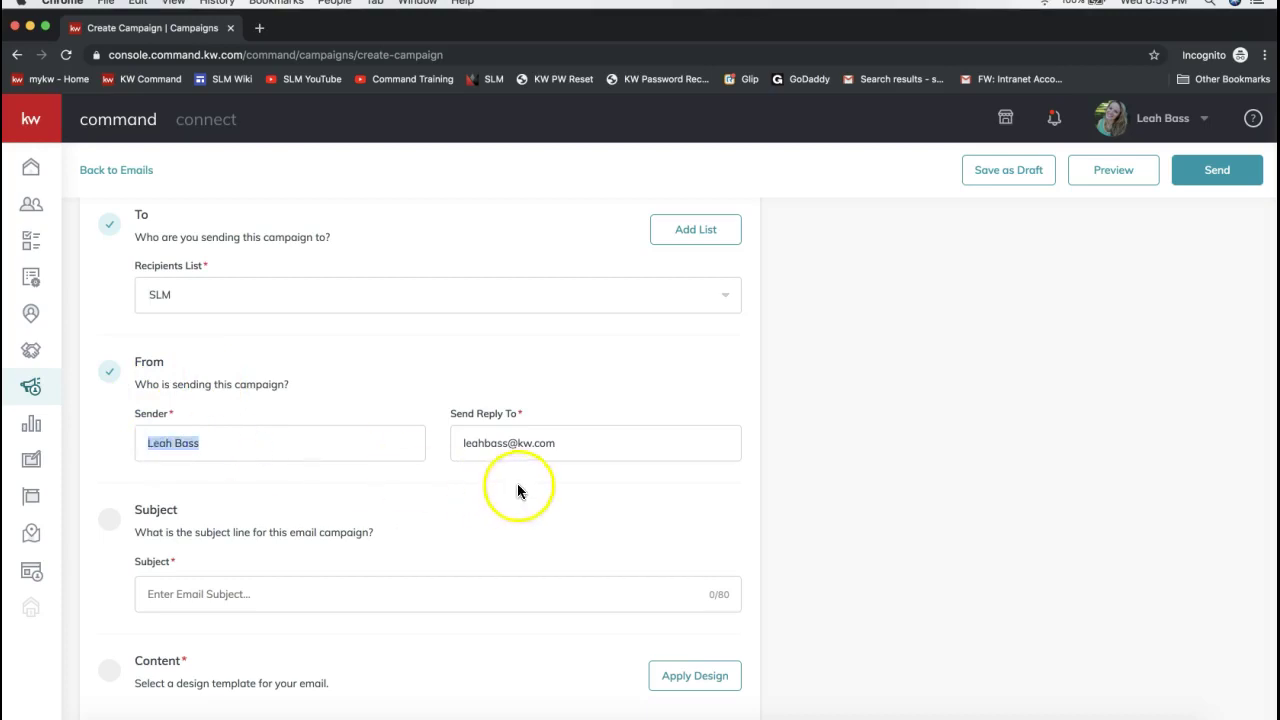
{"action": "left_click_drag", "start_coordinate": [589, 451], "coordinate": [466, 451]}
{"action": "scroll", "coordinate": [522, 456], "scroll_direction": "down", "scroll_amount": 1}
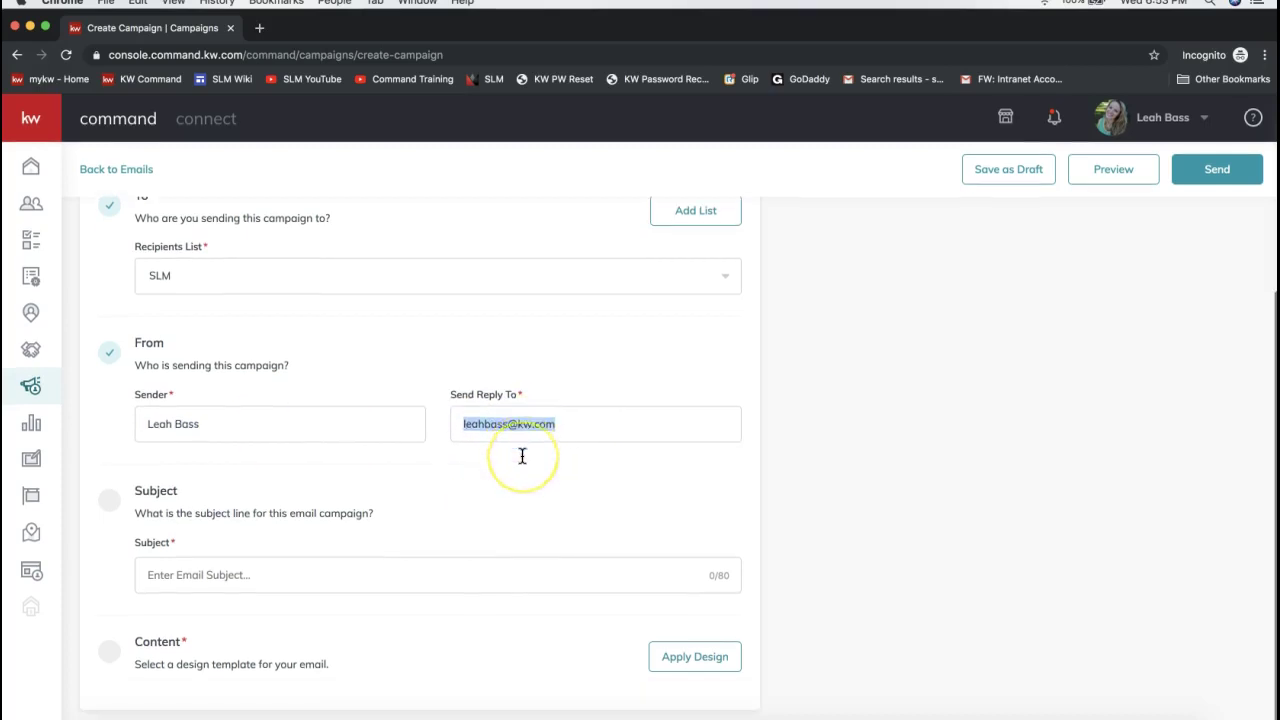
Set the subject to 'Thank For Coming to Our Open House!' by pasting the campaign name
{"action": "left_click", "coordinate": [178, 585]}
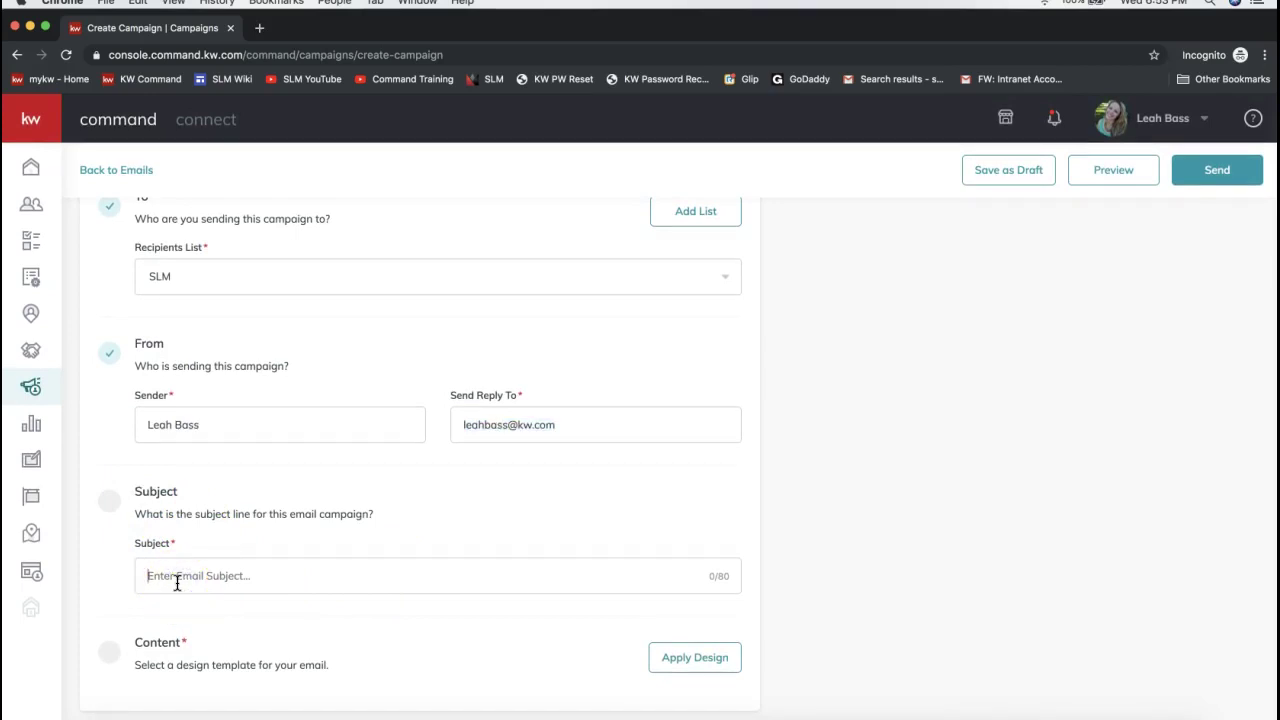
{"action": "type", "text": "Thank"}
{"action": "scroll", "coordinate": [275, 522], "scroll_direction": "up", "scroll_amount": 5}
{"action": "triple_click", "coordinate": [196, 312]}
{"action": "key", "text": "ctrl+c"}
{"action": "scroll", "coordinate": [194, 309], "scroll_direction": "down", "scroll_amount": 5}
{"action": "left_click", "coordinate": [211, 571]}
{"action": "key", "text": "ctrl+a"}
{"action": "key", "text": "ctrl+v"}
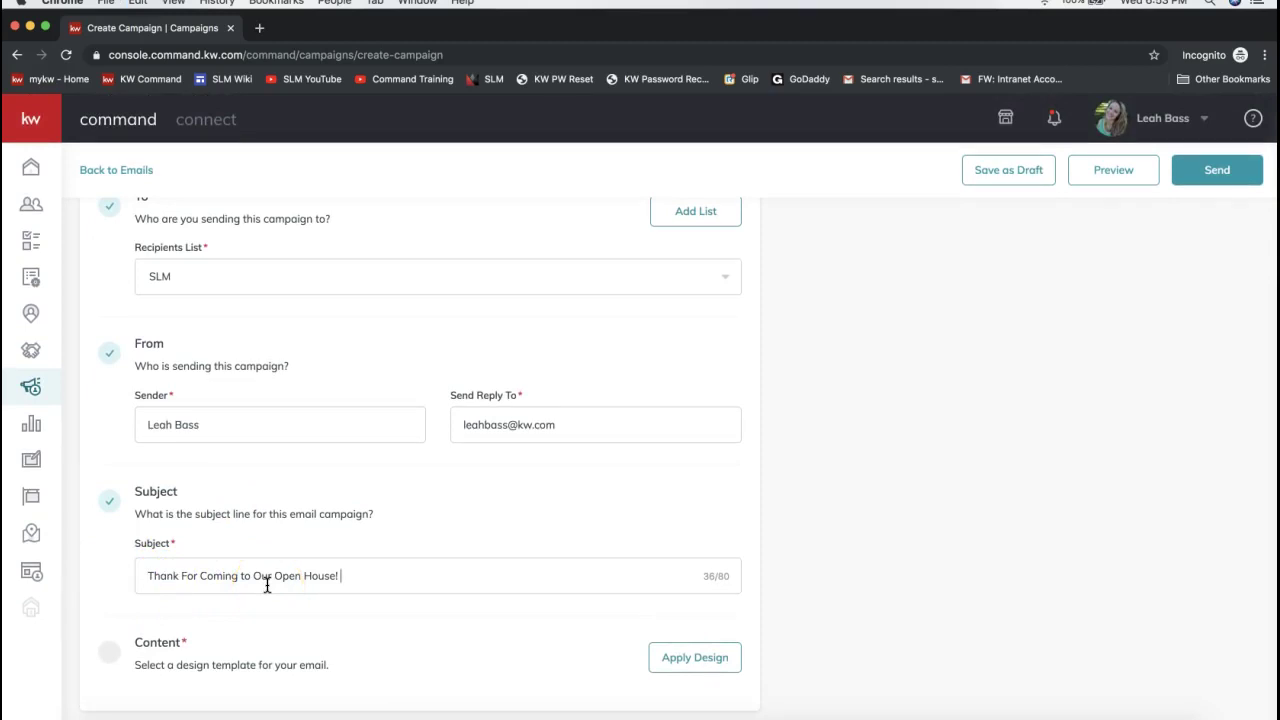
{"action": "left_click", "coordinate": [333, 603]}
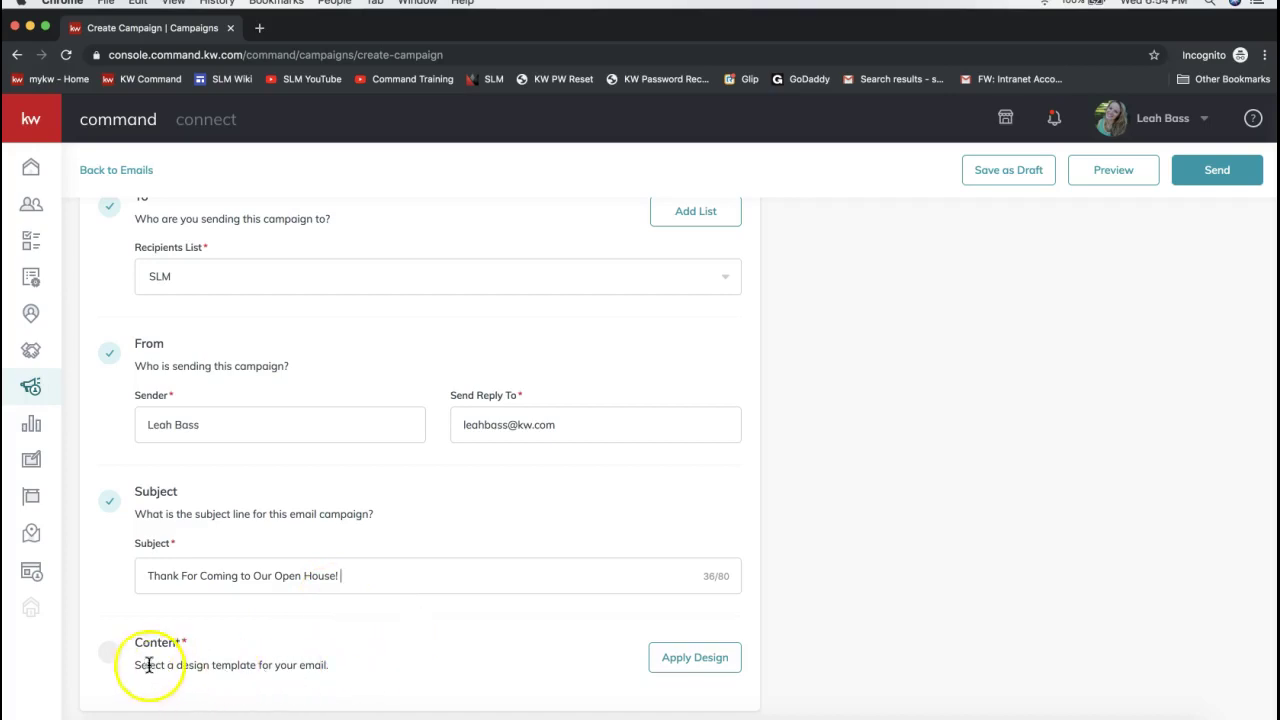
{"action": "left_click_drag", "start_coordinate": [128, 650], "coordinate": [206, 646]}
{"action": "left_click", "coordinate": [217, 651]}
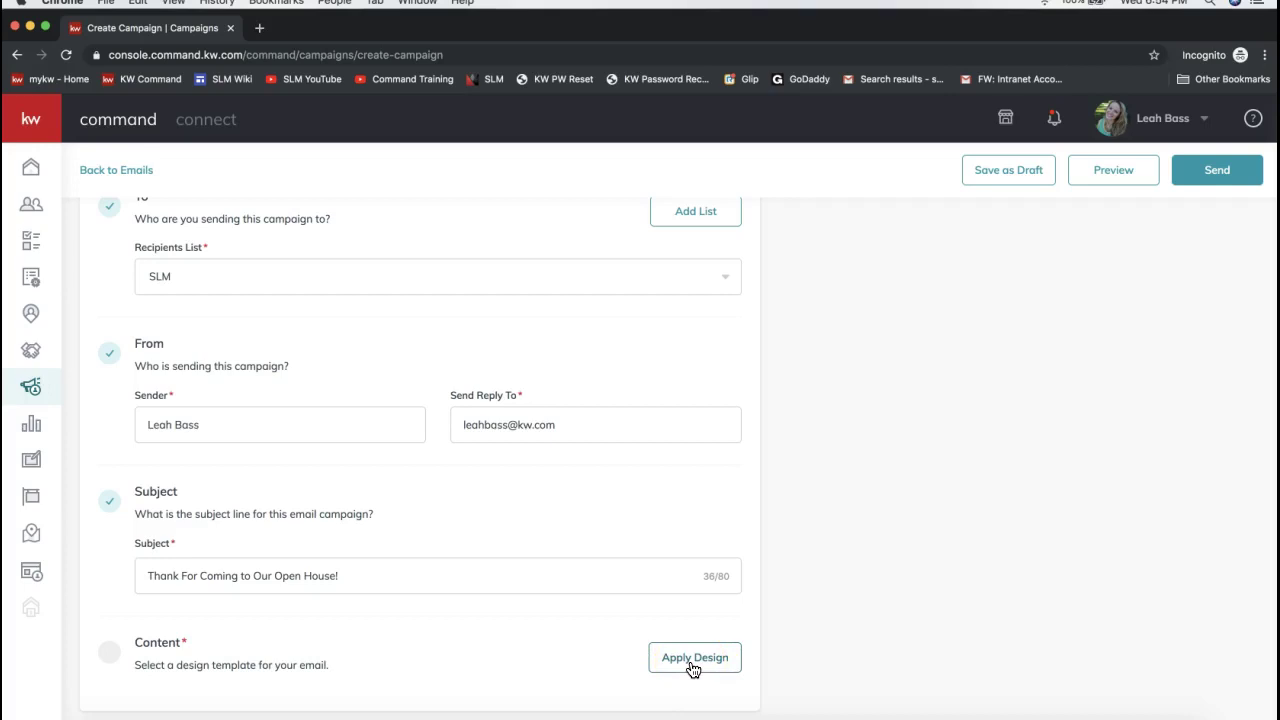
Open the Template Library from Apply Design and start a new template in a new tab
{"action": "left_click", "coordinate": [692, 660]}
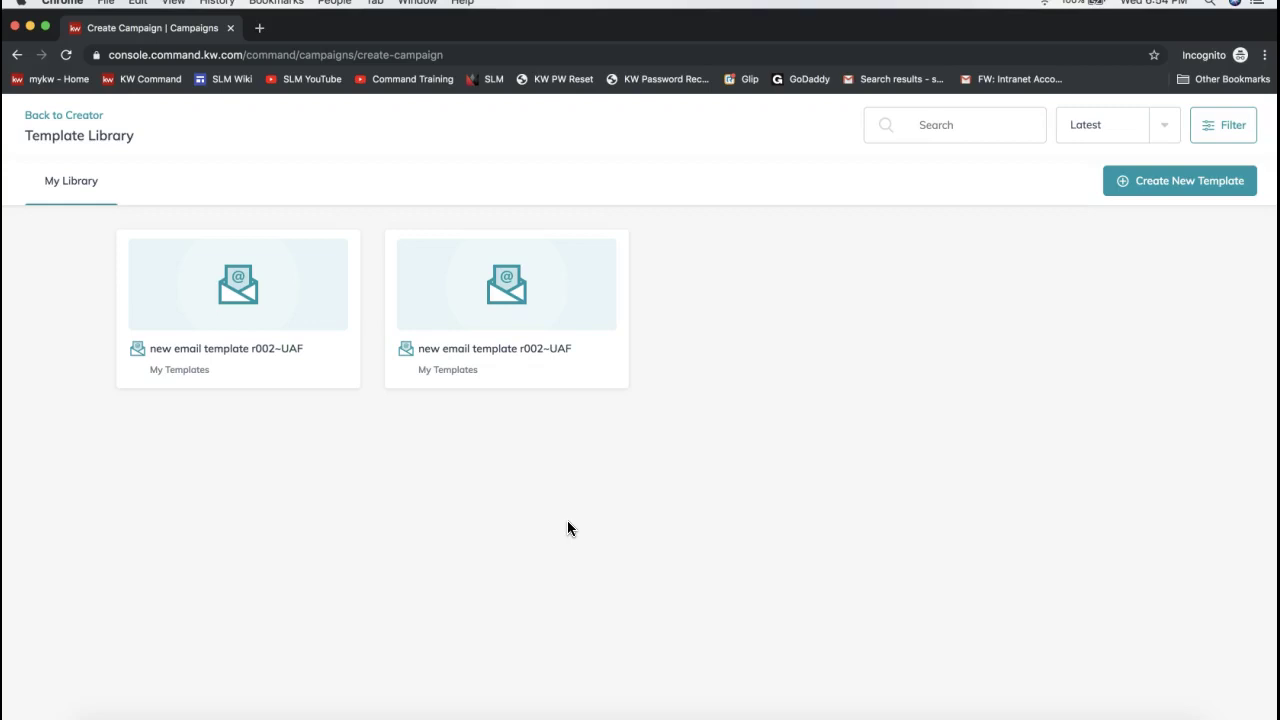
{"action": "left_click", "coordinate": [1172, 190]}
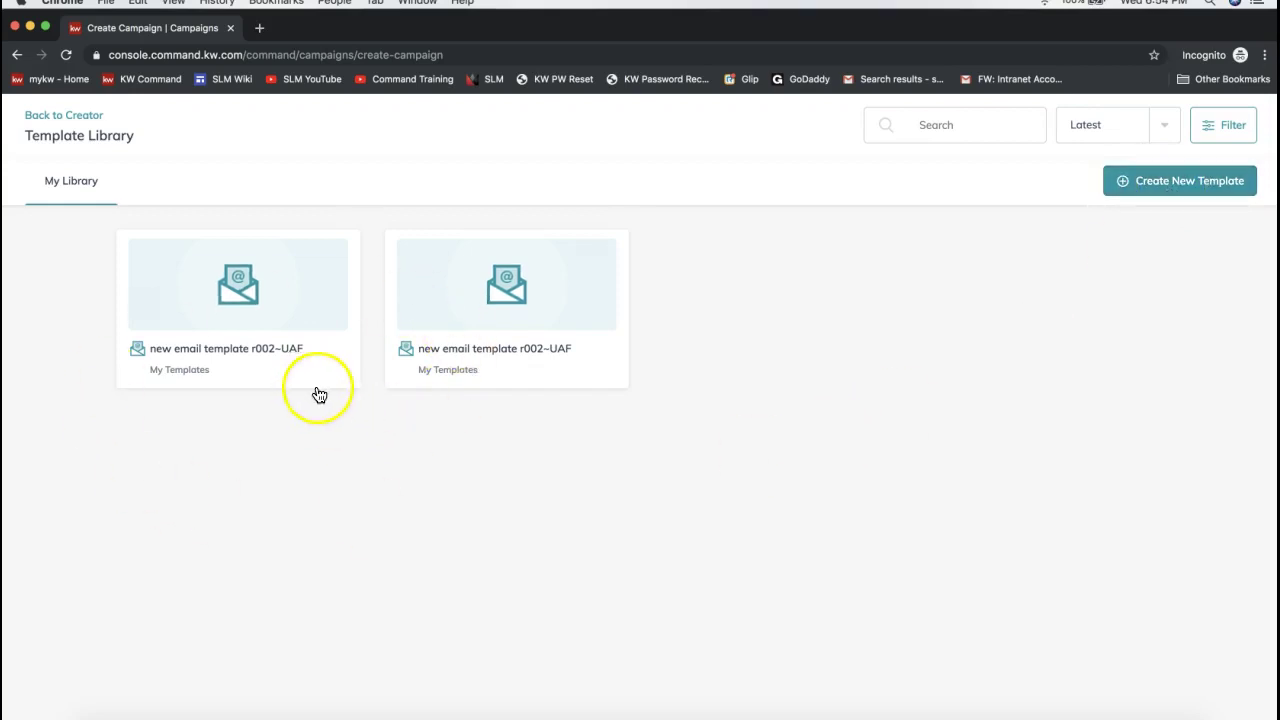
{"action": "left_click", "coordinate": [1170, 190]}
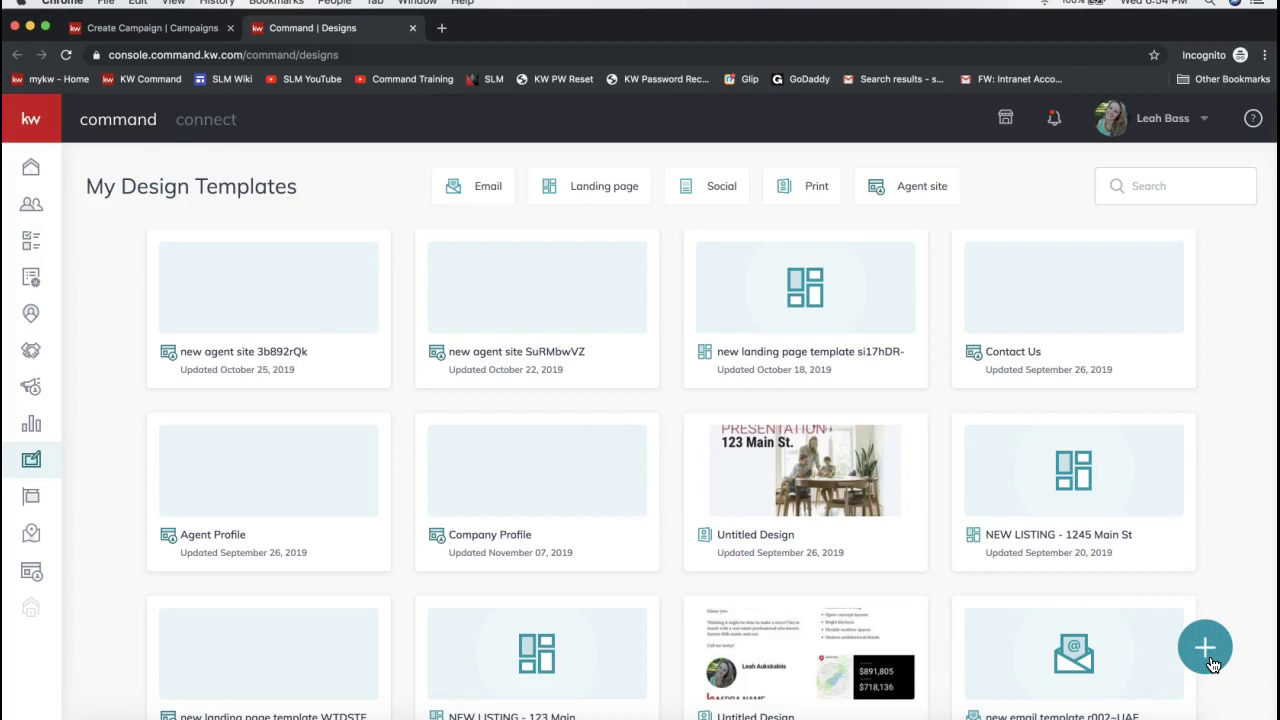
Create a new blank design with Email as the template type
{"action": "left_click", "coordinate": [1210, 665]}
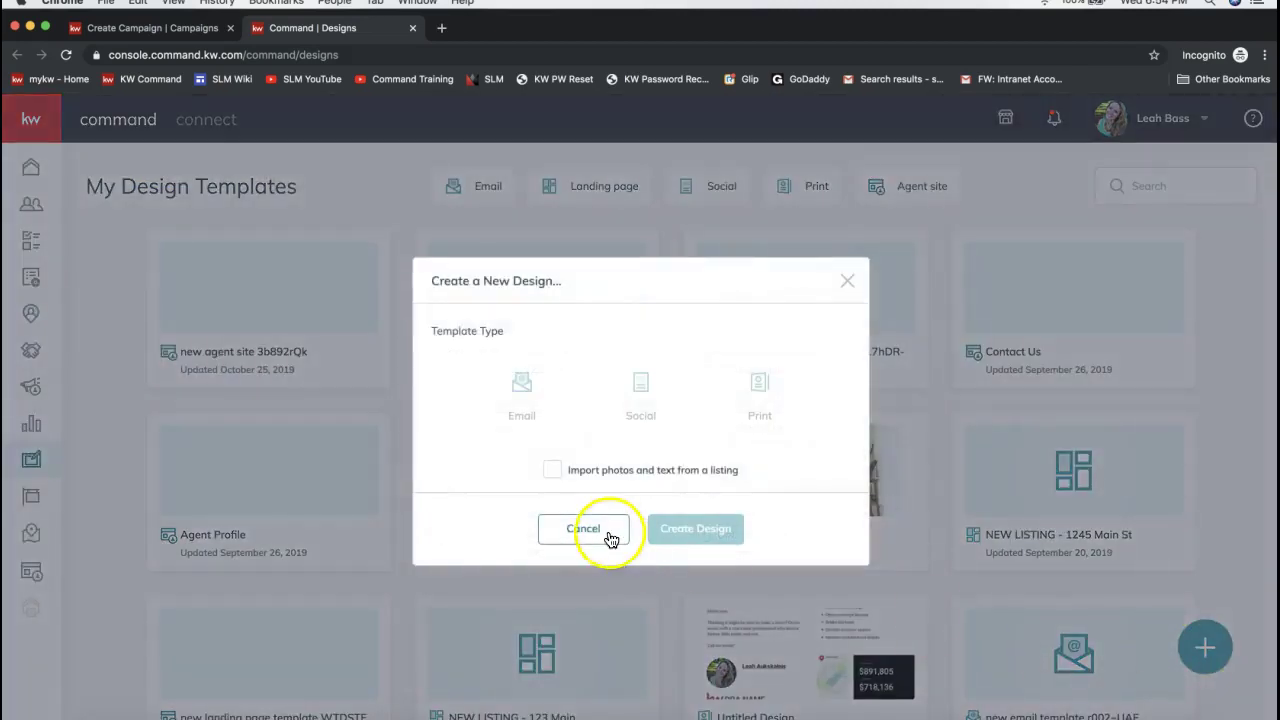
{"action": "left_click", "coordinate": [521, 402]}
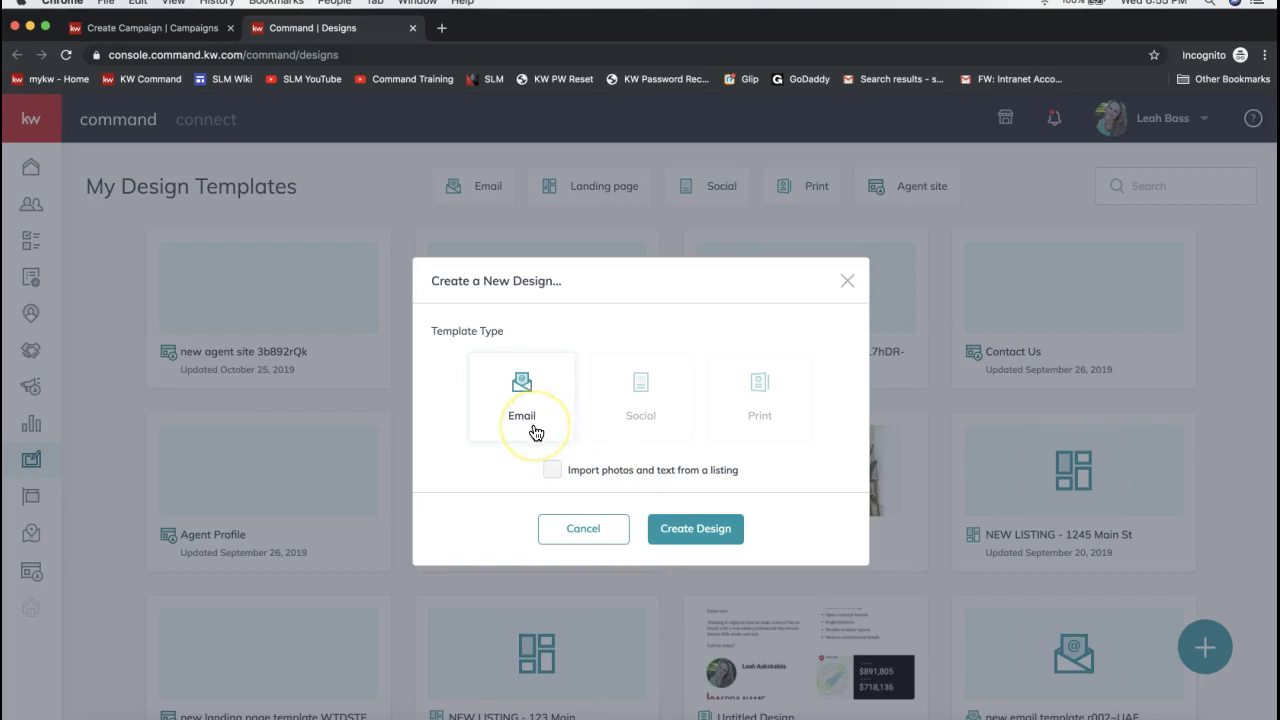
{"action": "left_click", "coordinate": [695, 529]}
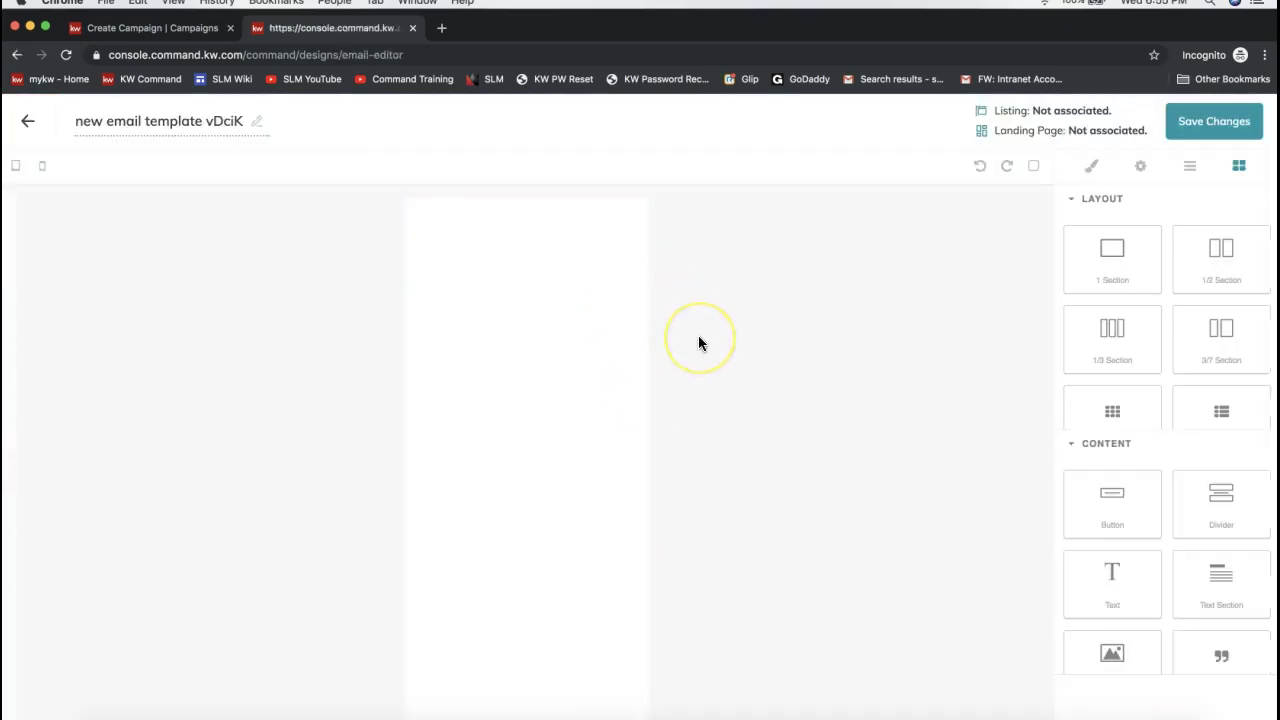
Retitle the email template 'Open House Thank You Note'
{"action": "left_click", "coordinate": [130, 121]}
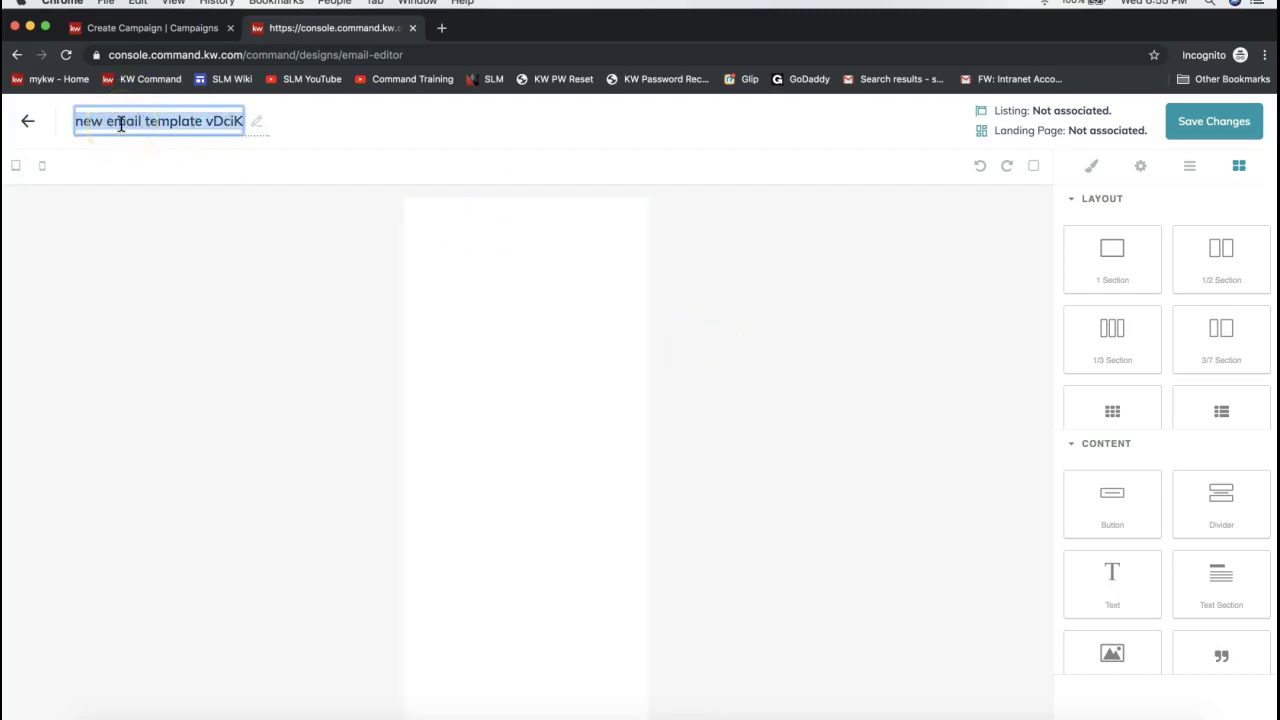
{"action": "type", "text": "OPe"}
{"action": "key", "text": "BackSpace"}
{"action": "key", "text": "BackSpace"}
{"action": "type", "text": "pen House Thank You Note"}
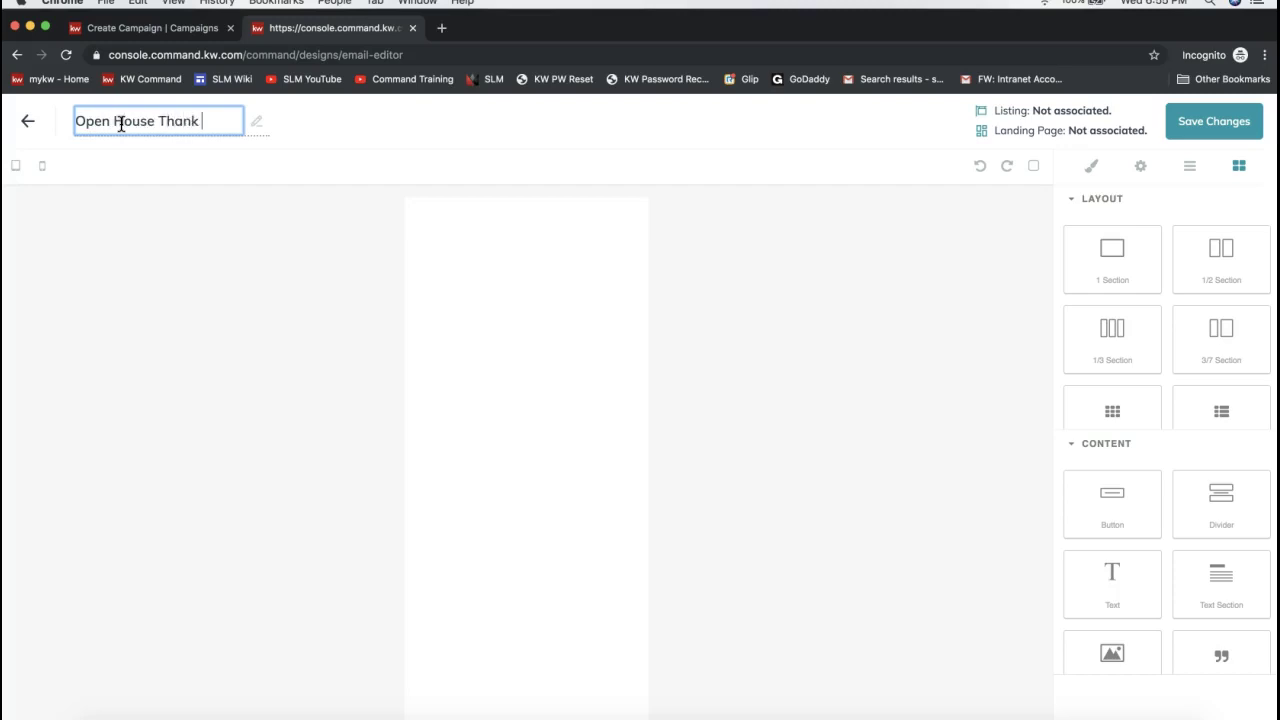
{"action": "left_click", "coordinate": [177, 260]}
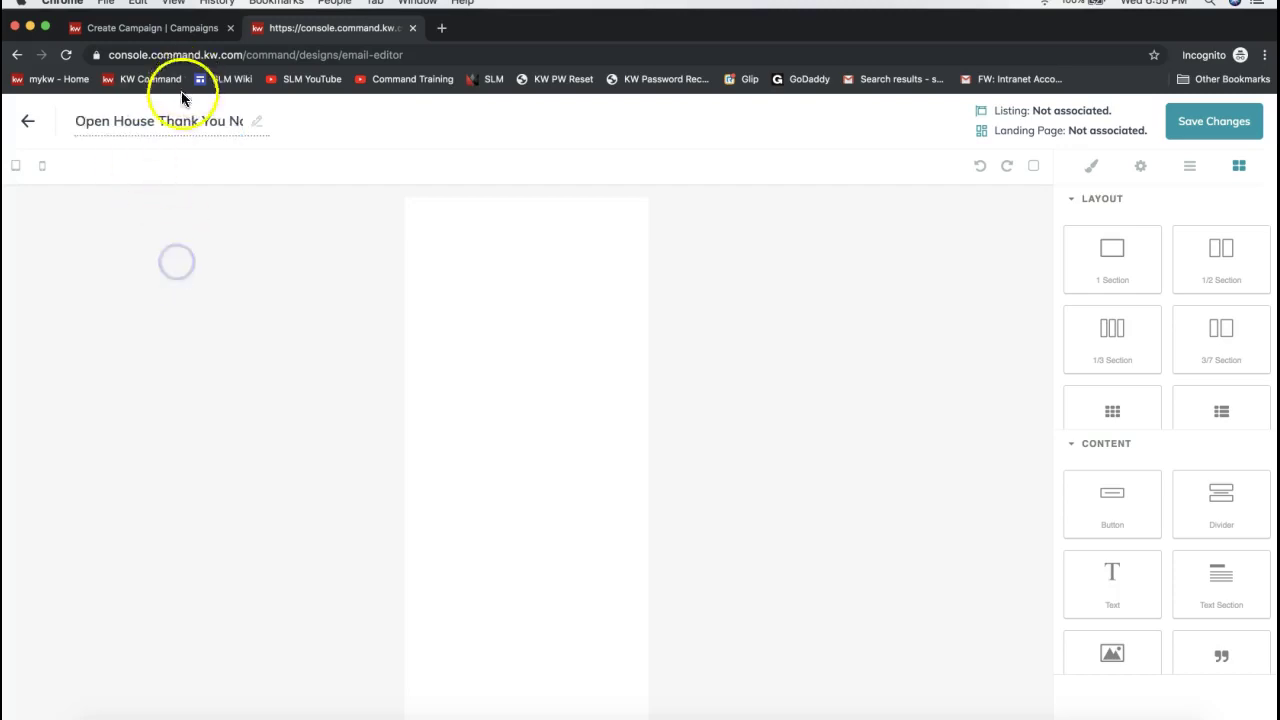
{"action": "left_click", "coordinate": [908, 391]}
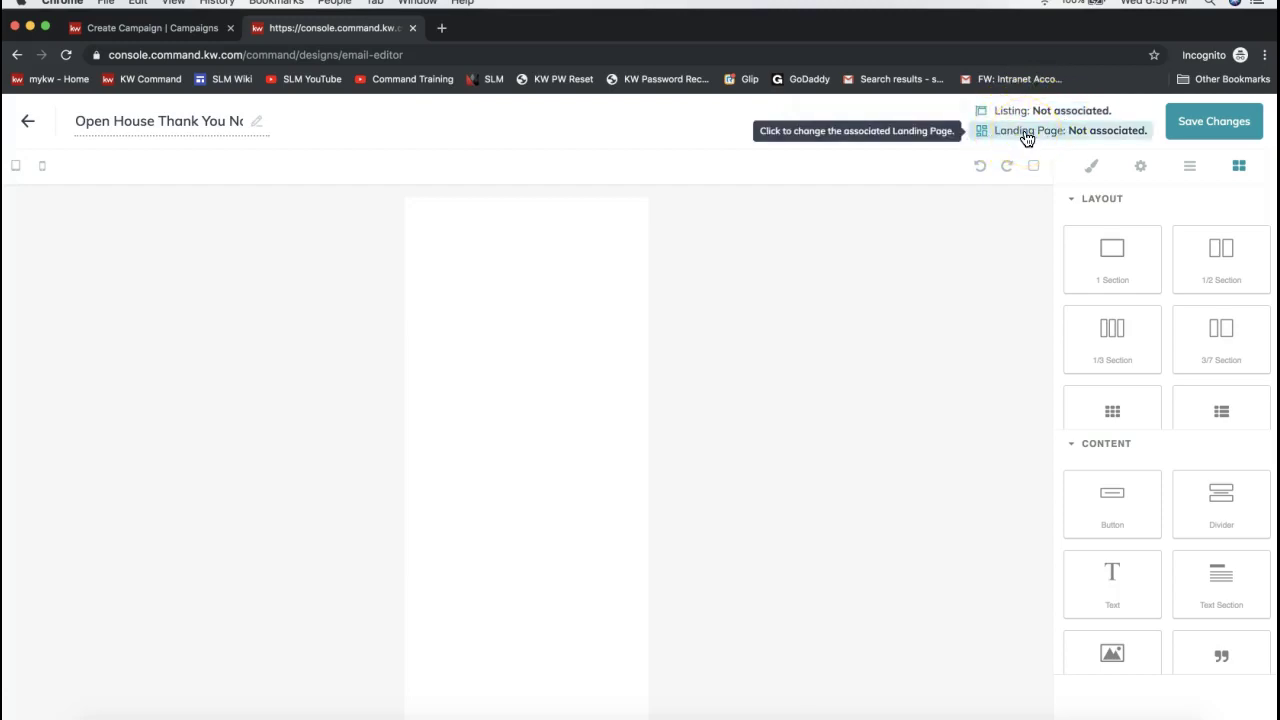
{"action": "scroll", "coordinate": [1182, 300], "scroll_direction": "down", "scroll_amount": 2}
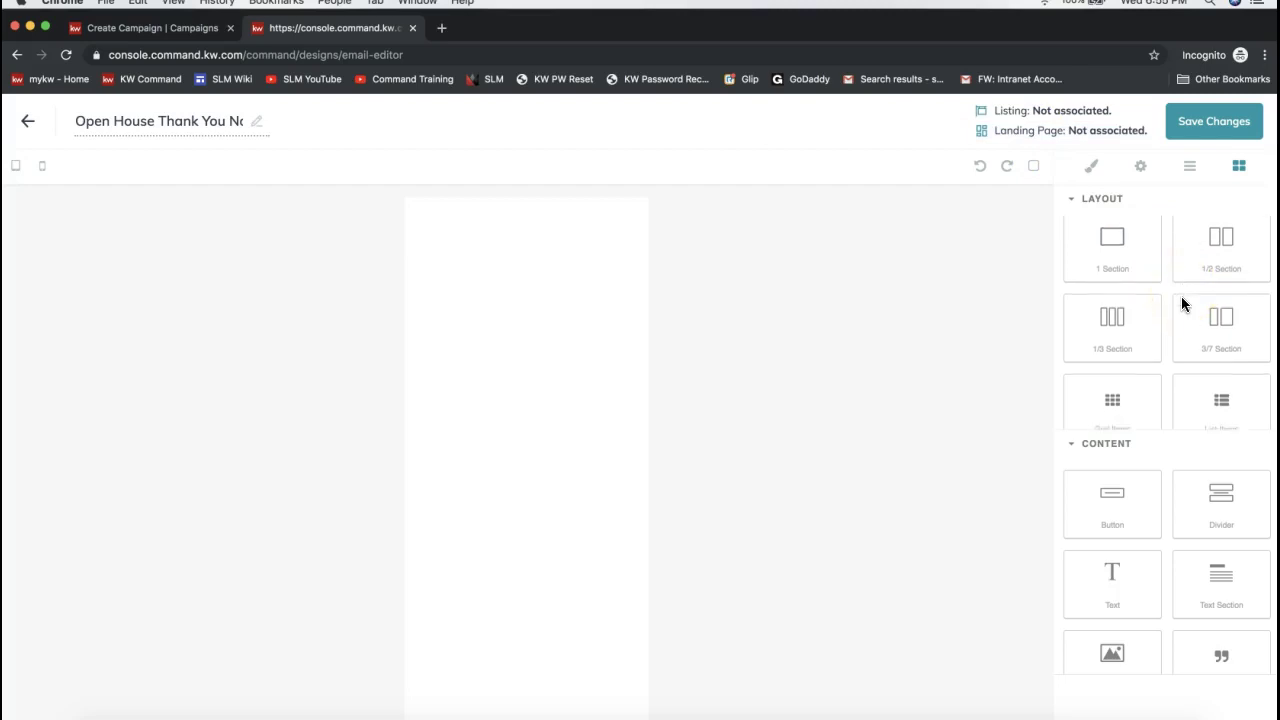
{"action": "scroll", "coordinate": [1182, 300], "scroll_direction": "up", "scroll_amount": 2}
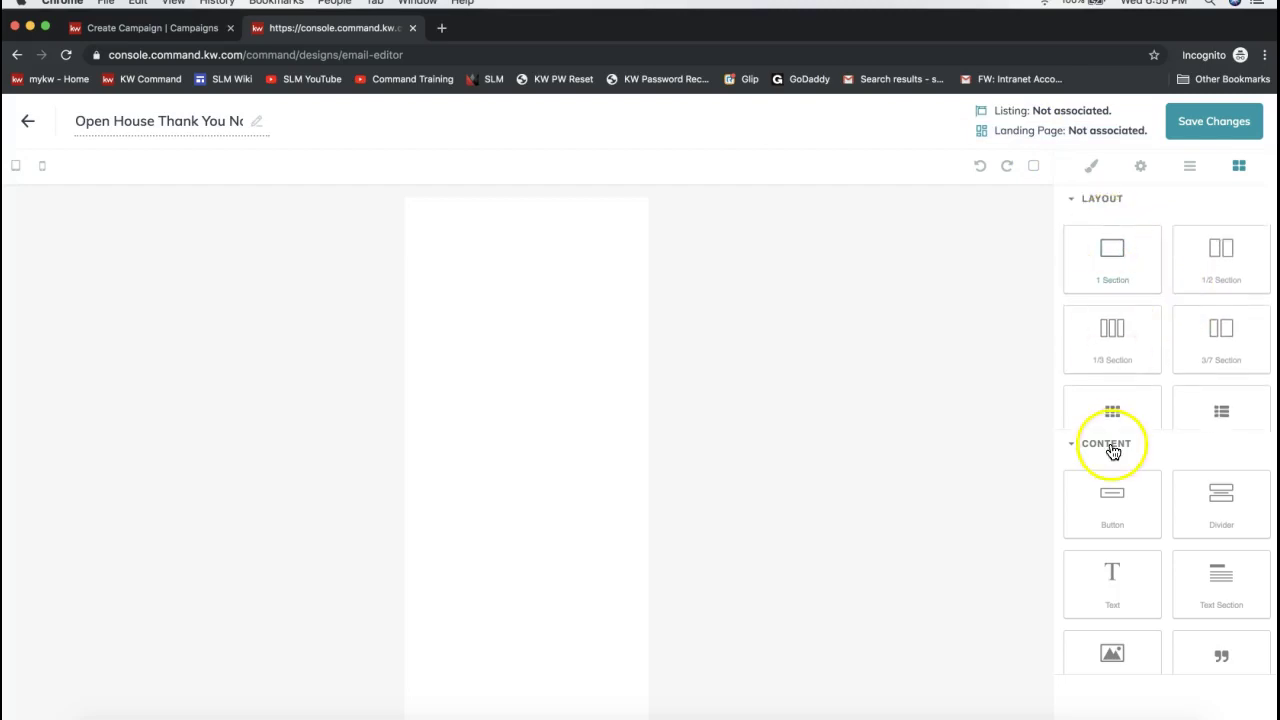
{"action": "scroll", "coordinate": [1120, 490], "scroll_direction": "down", "scroll_amount": 3}
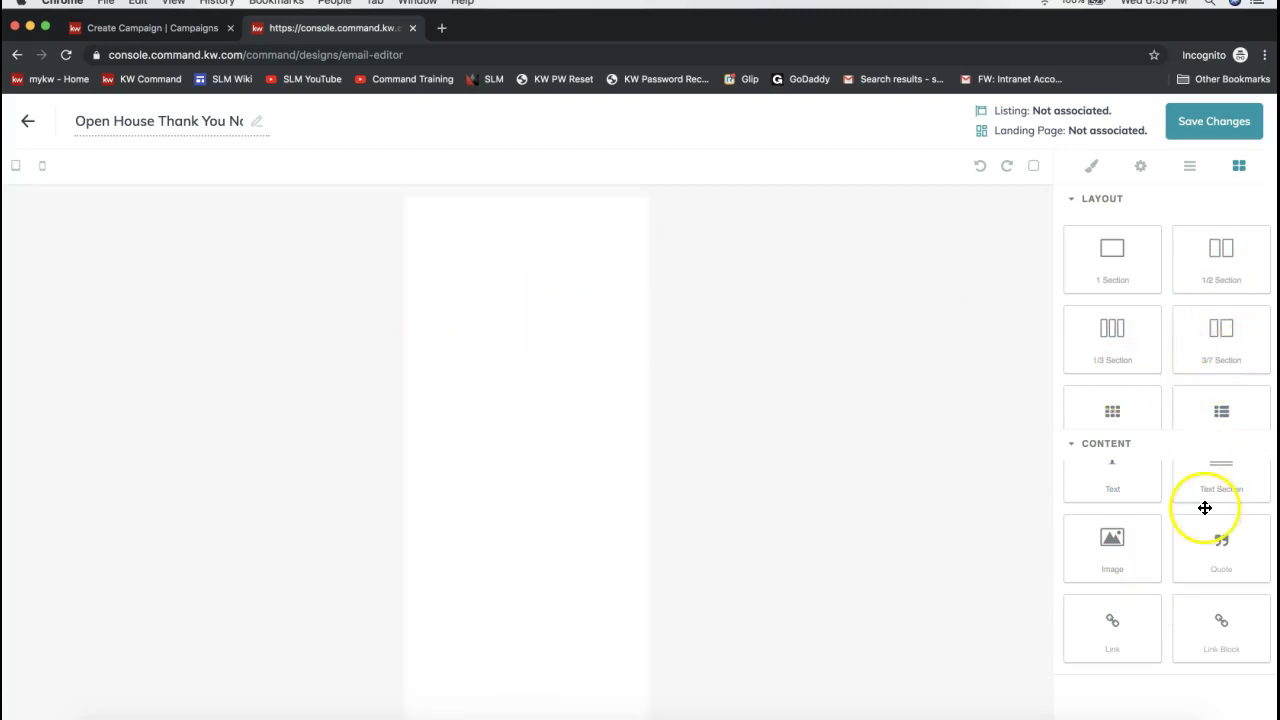
{"action": "scroll", "coordinate": [1205, 506], "scroll_direction": "up", "scroll_amount": 2}
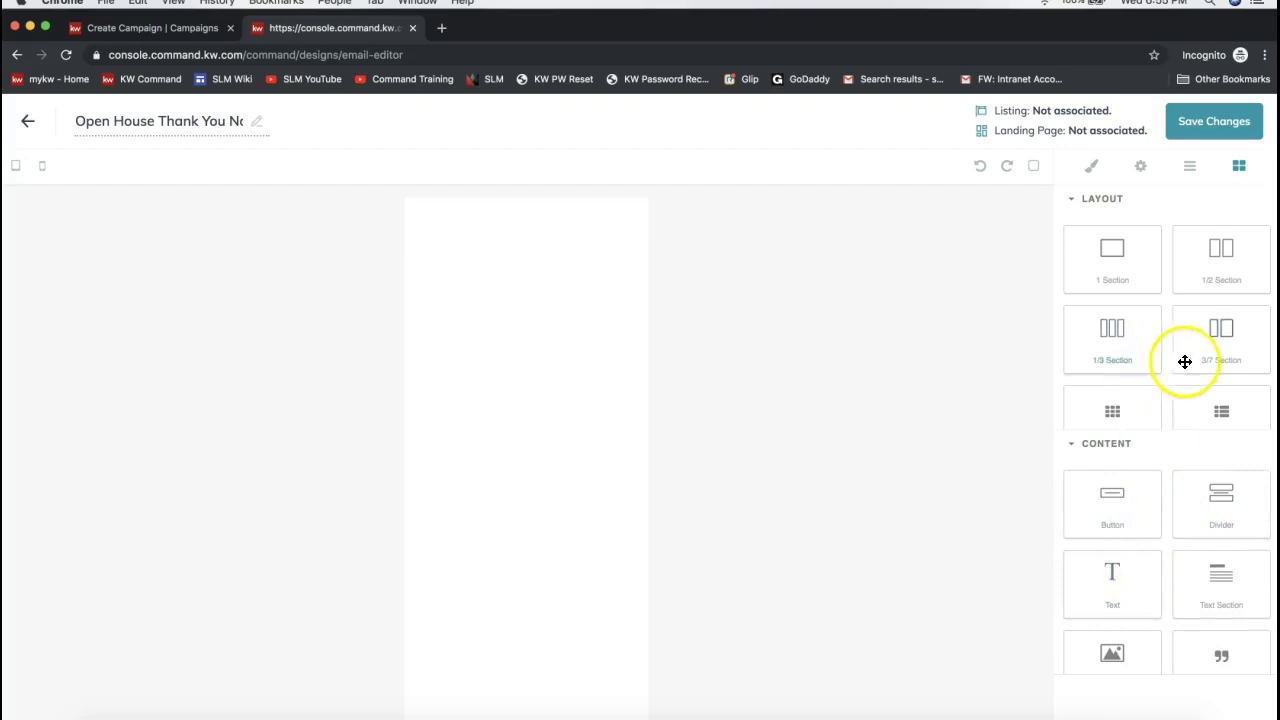
{"action": "scroll", "coordinate": [1208, 280], "scroll_direction": "down", "scroll_amount": 1}
{"action": "scroll", "coordinate": [1208, 280], "scroll_direction": "down", "scroll_amount": 3}
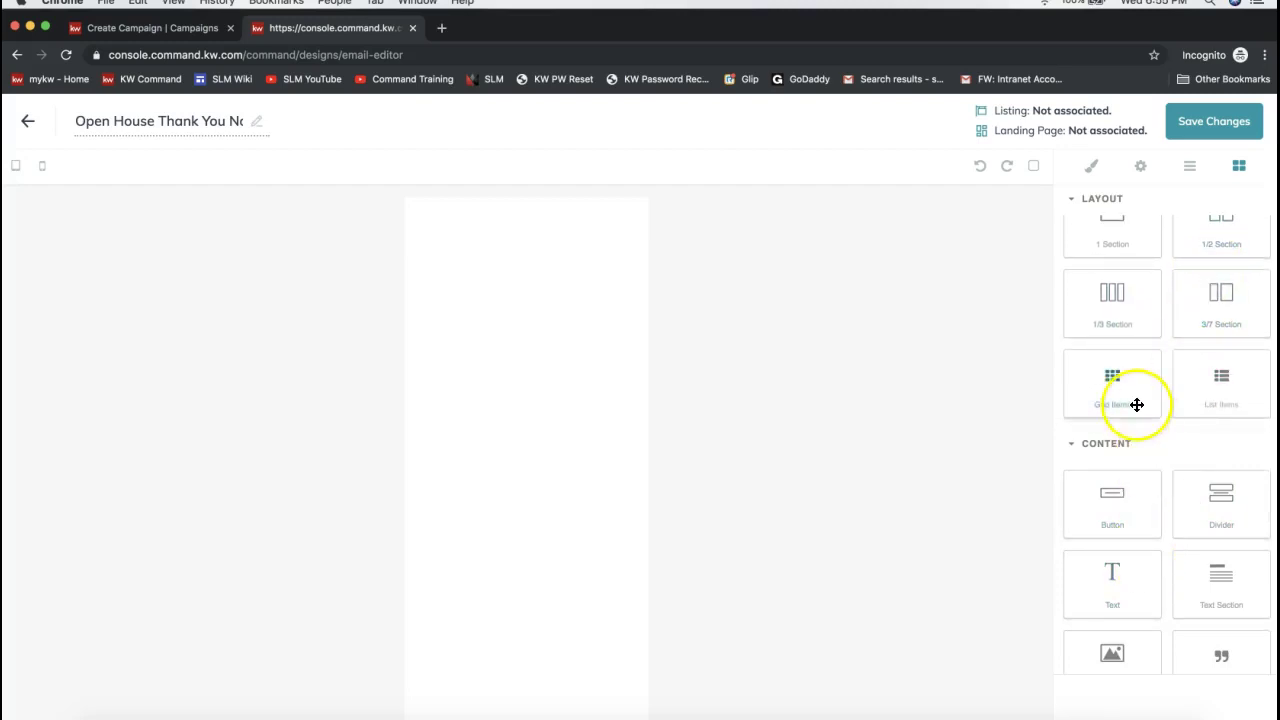
{"action": "scroll", "coordinate": [1134, 403], "scroll_direction": "up", "scroll_amount": 3}
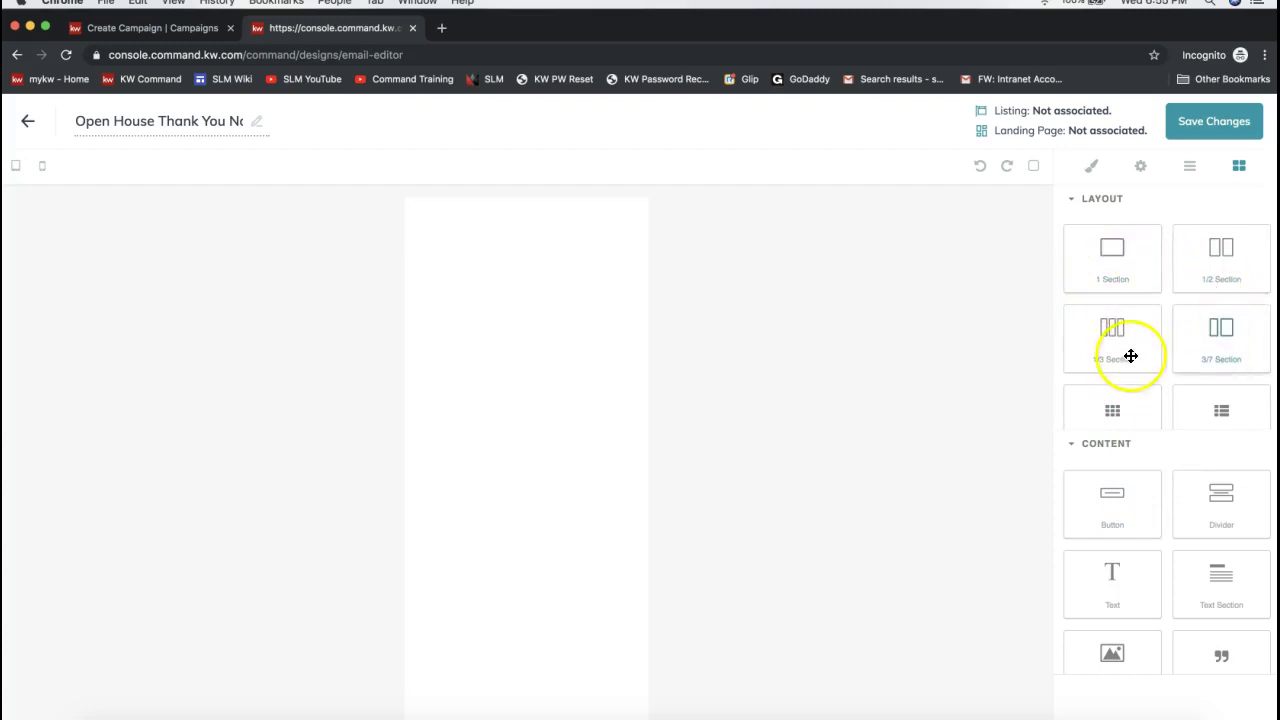
{"action": "scroll", "coordinate": [1214, 356], "scroll_direction": "down", "scroll_amount": 3}
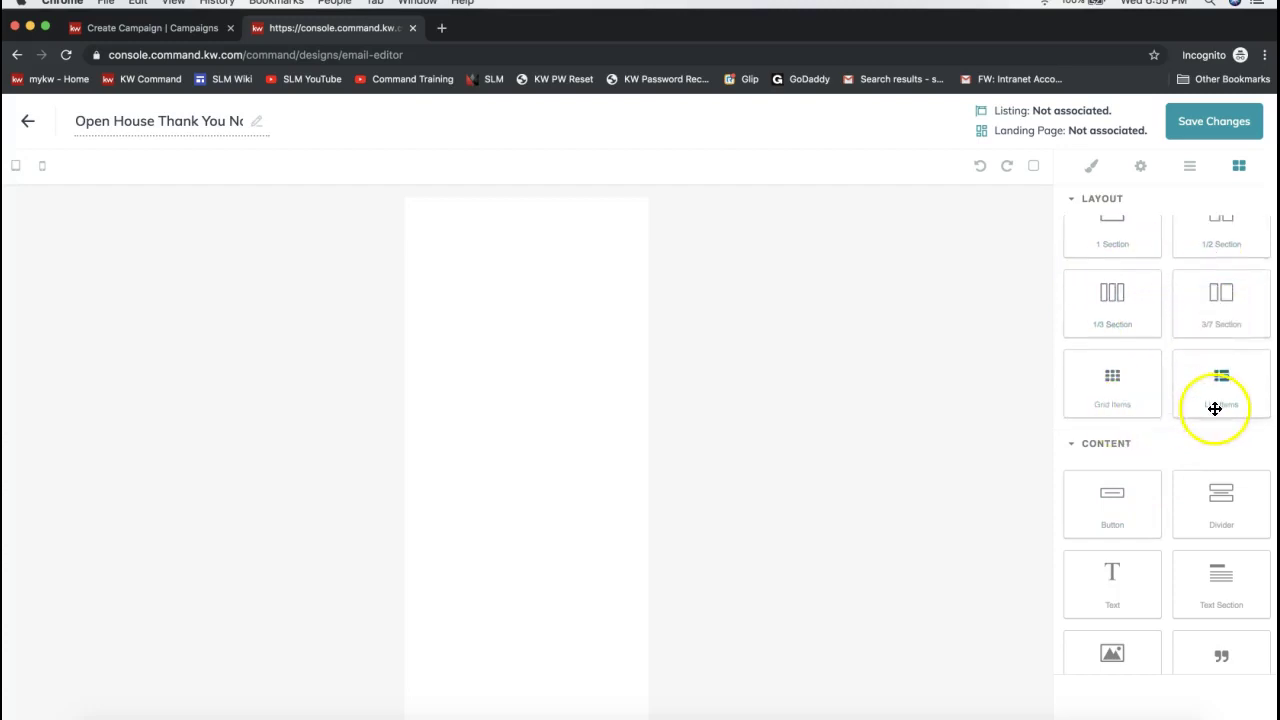
{"action": "scroll", "coordinate": [1158, 538], "scroll_direction": "down", "scroll_amount": 3}
{"action": "scroll", "coordinate": [1158, 538], "scroll_direction": "up", "scroll_amount": 3}
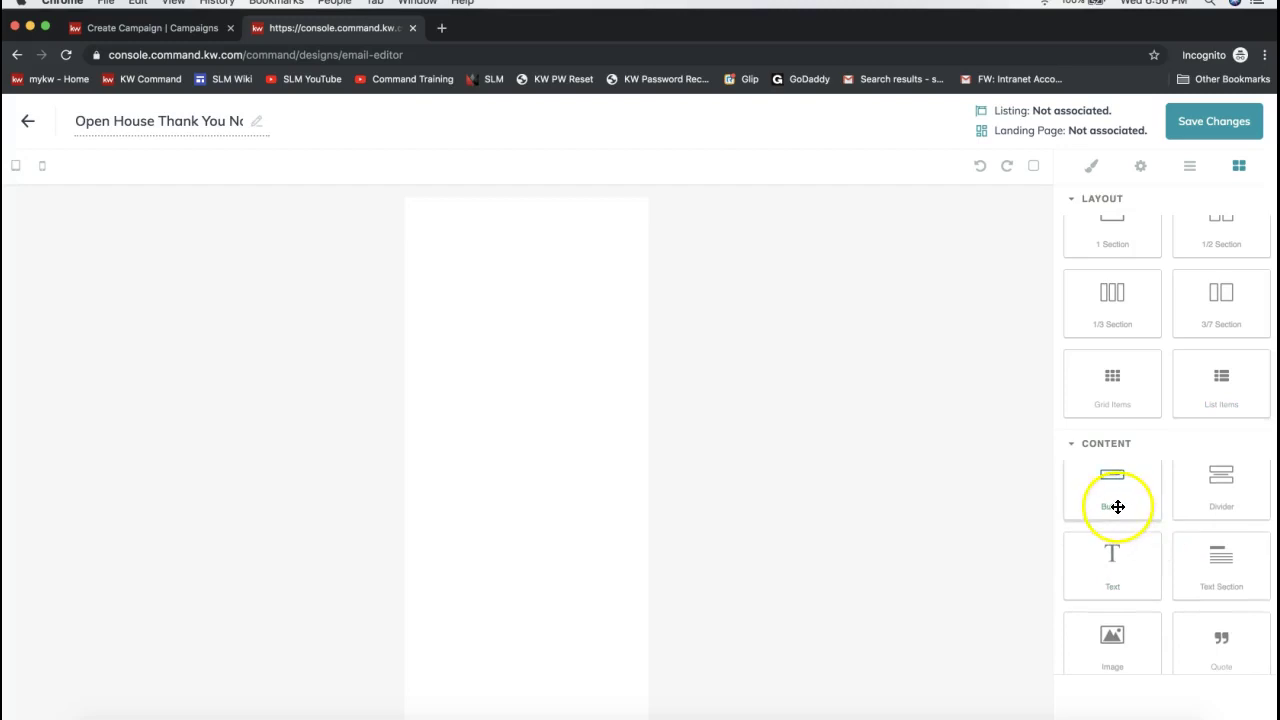
{"action": "scroll", "coordinate": [1134, 583], "scroll_direction": "down", "scroll_amount": 3}
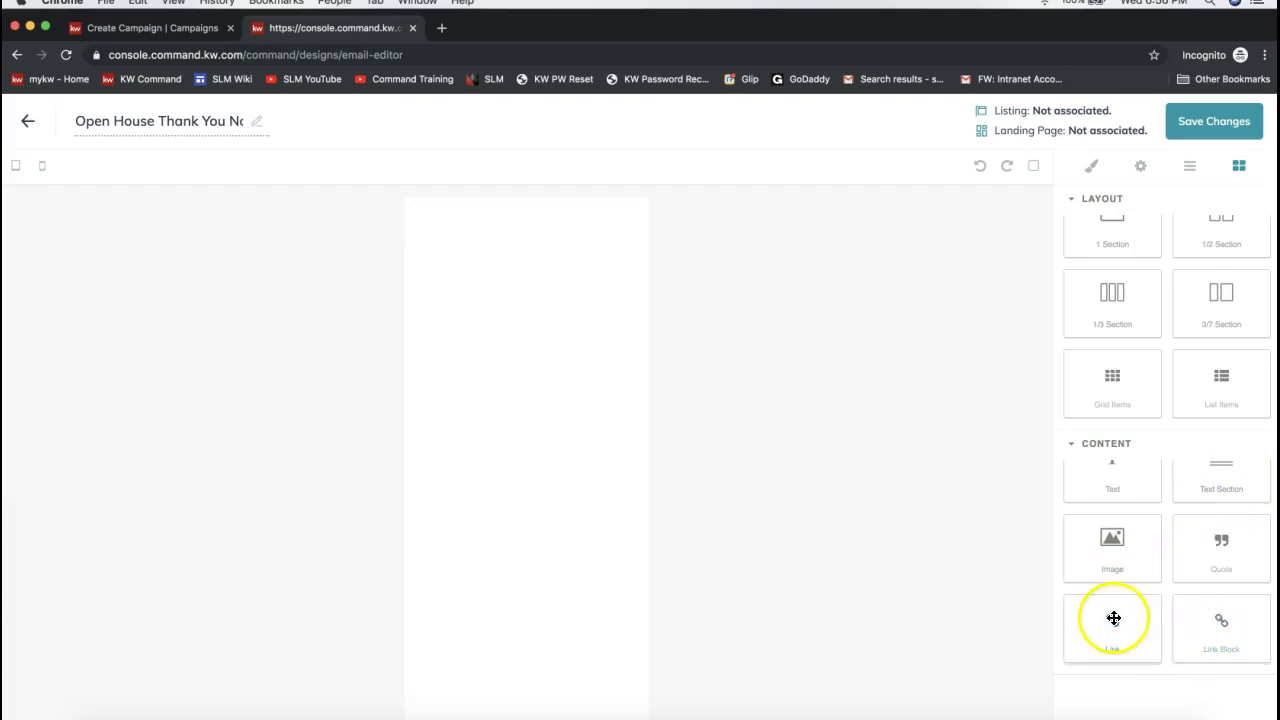
{"action": "scroll", "coordinate": [1118, 610], "scroll_direction": "up", "scroll_amount": 3}
Add a top text block reading 'Thank you for coming to our open house!'
{"action": "left_click_drag", "start_coordinate": [1112, 597], "coordinate": [514, 243]}
{"action": "left_click", "coordinate": [498, 211]}
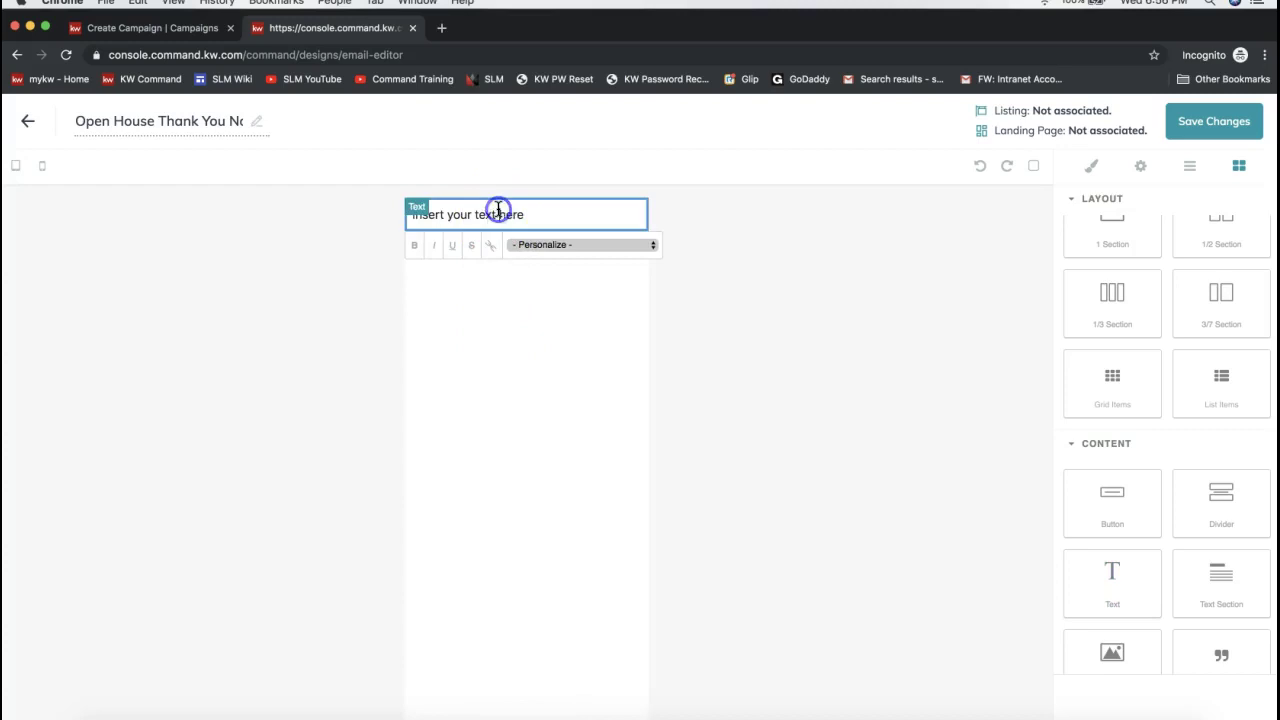
{"action": "triple_click", "coordinate": [486, 215]}
{"action": "type", "text": "Thank"}
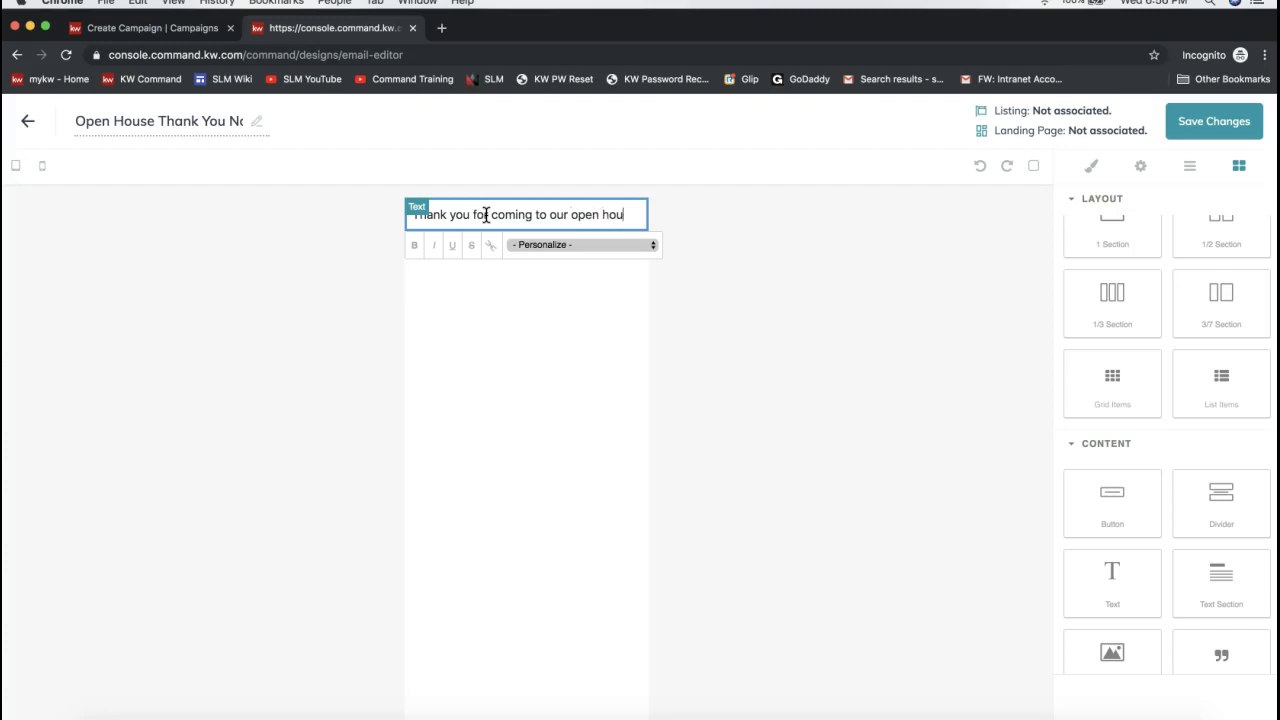
{"action": "left_click", "coordinate": [946, 482]}
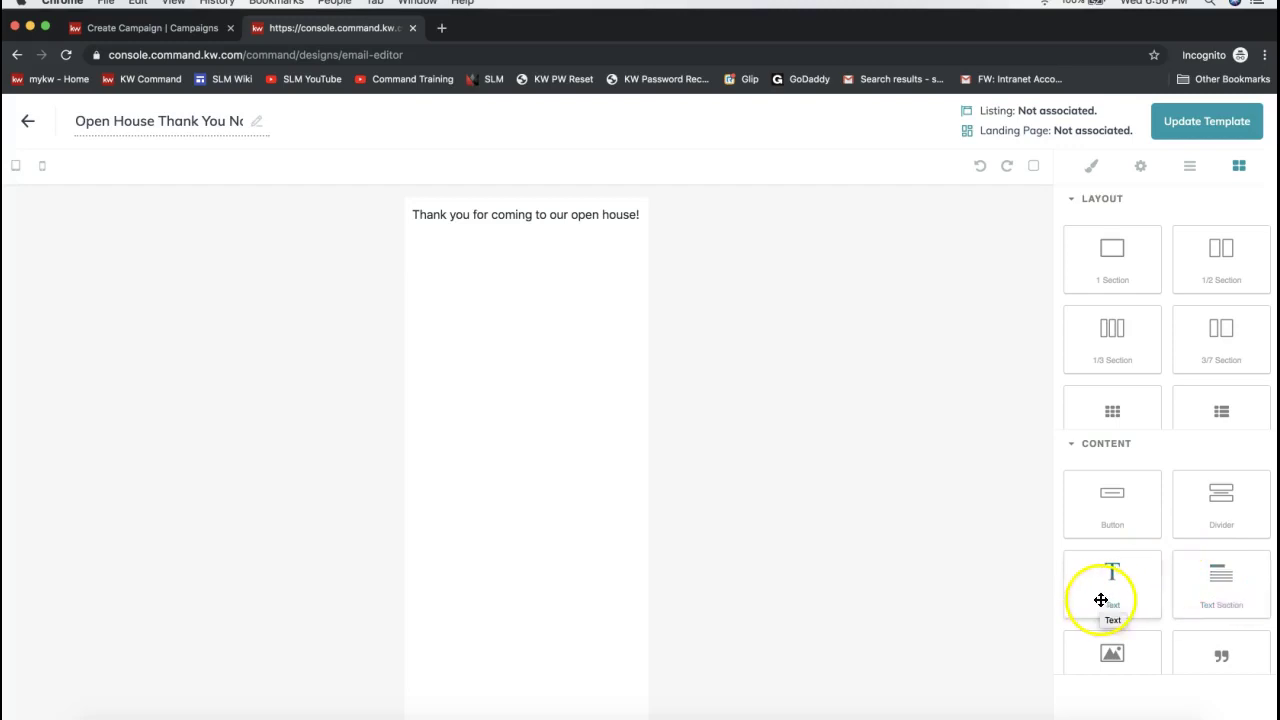
Add an image block below the heading, then delete it while still empty
{"action": "left_click_drag", "start_coordinate": [1104, 648], "coordinate": [593, 318]}
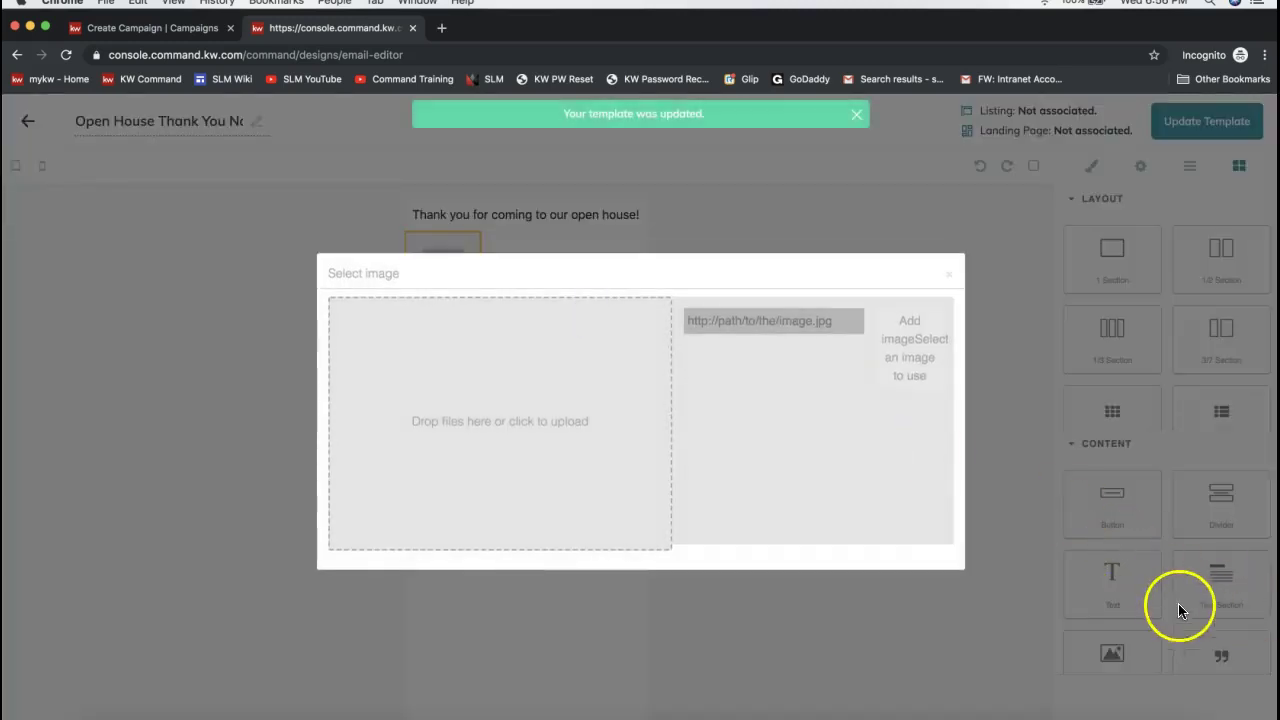
{"action": "left_click", "coordinate": [949, 274]}
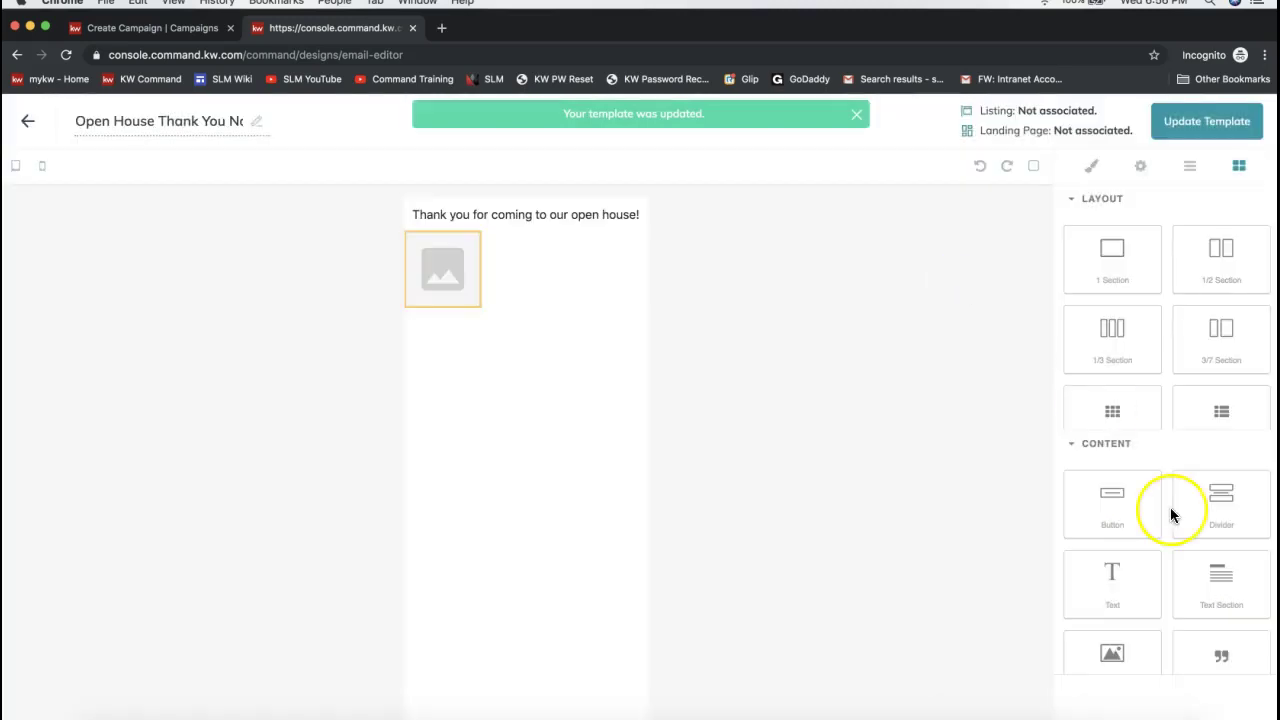
{"action": "left_click", "coordinate": [438, 277]}
{"action": "left_click", "coordinate": [463, 218]}
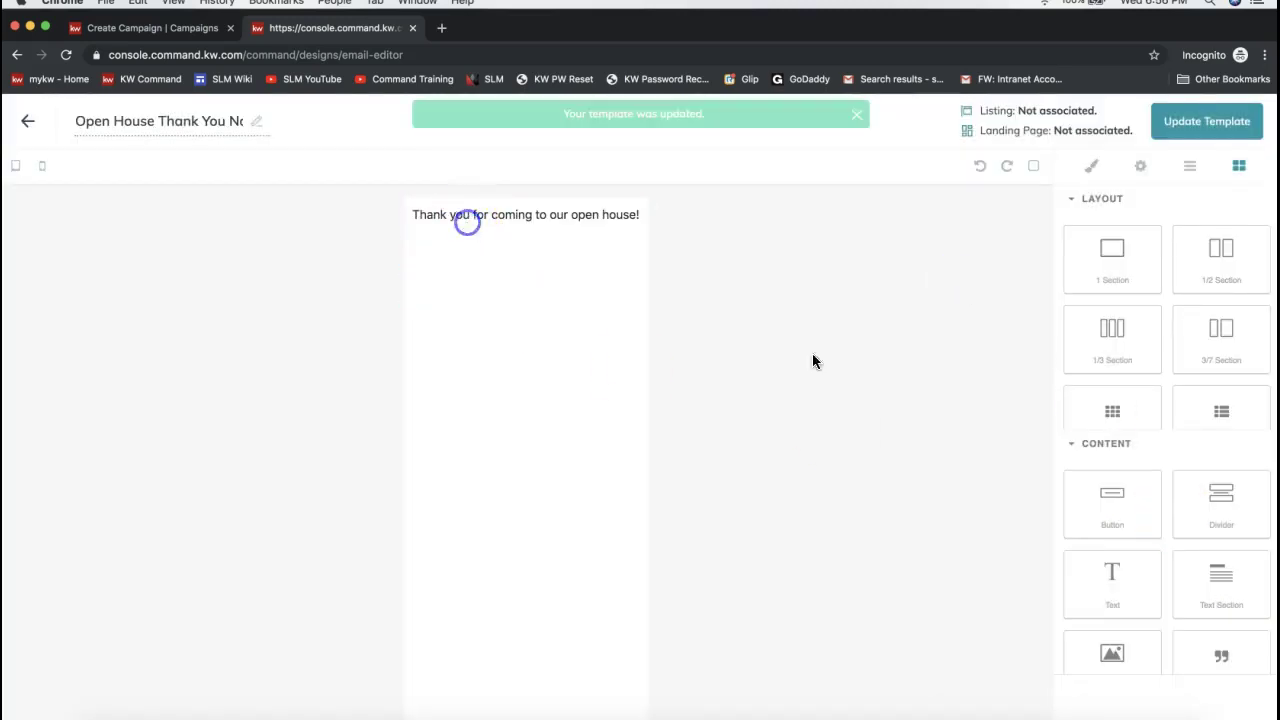
{"action": "scroll", "coordinate": [1114, 561], "scroll_direction": "down", "scroll_amount": 2}
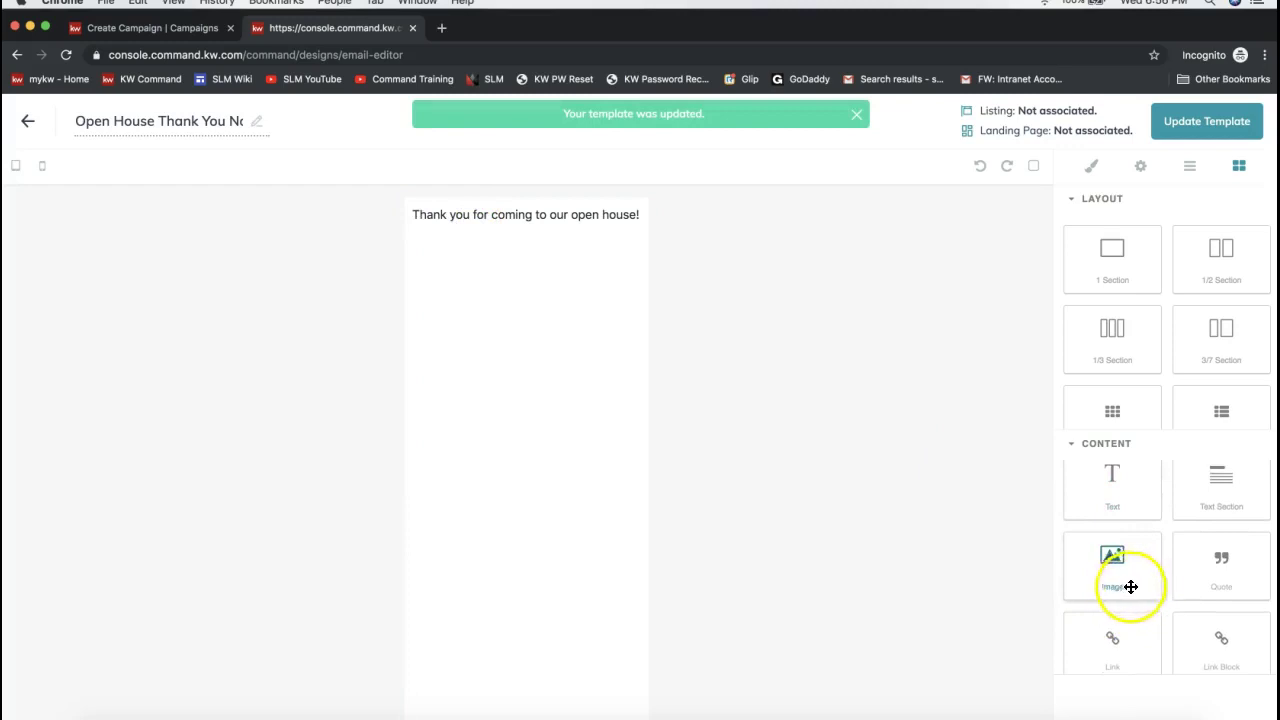
Add a new image block and insert the house photo uploaded from the Homes Slideshow folder
{"action": "left_click_drag", "start_coordinate": [1131, 584], "coordinate": [580, 318]}
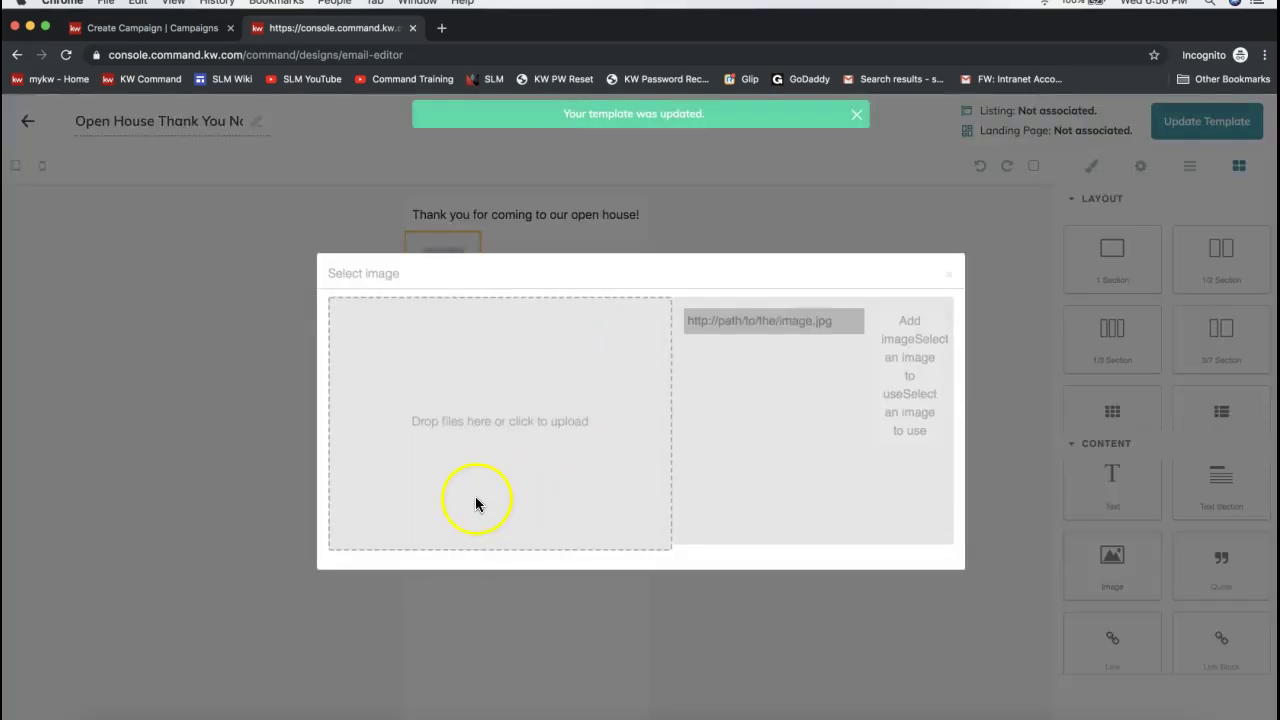
{"action": "left_click", "coordinate": [486, 424]}
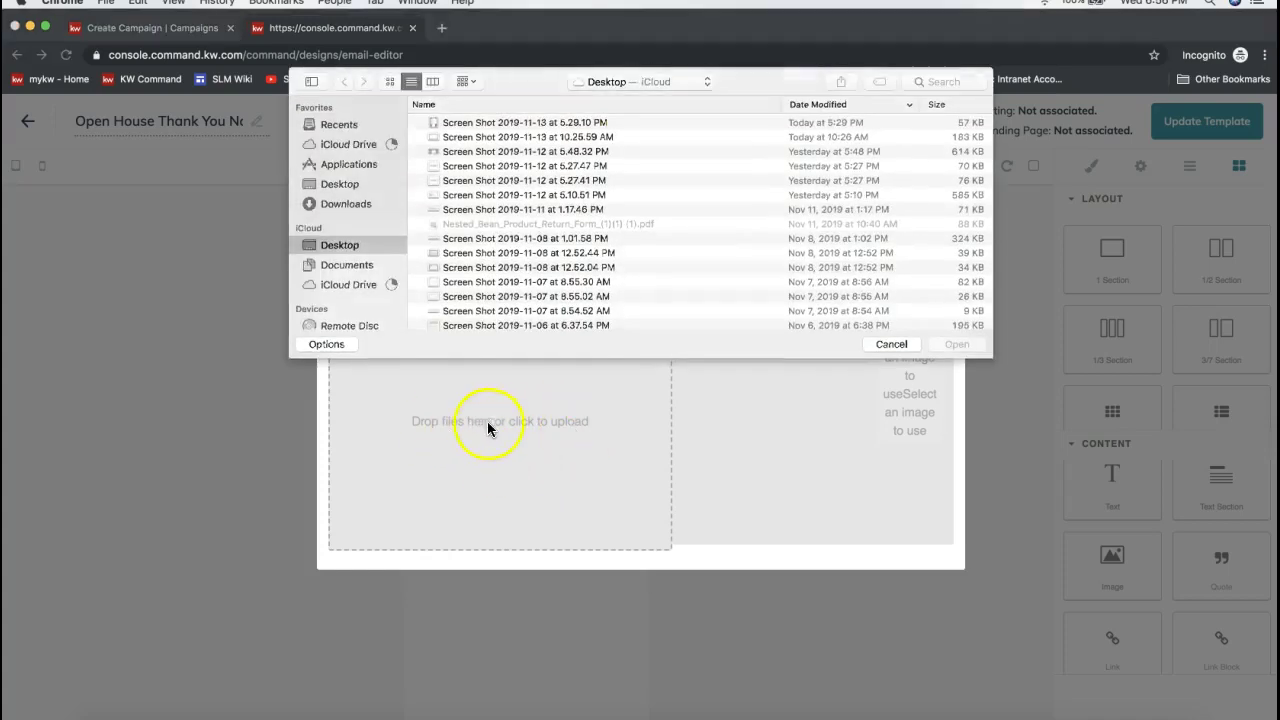
{"action": "left_click", "coordinate": [345, 187]}
{"action": "scroll", "coordinate": [560, 245], "scroll_direction": "down", "scroll_amount": 5}
{"action": "scroll", "coordinate": [565, 246], "scroll_direction": "down", "scroll_amount": 10}
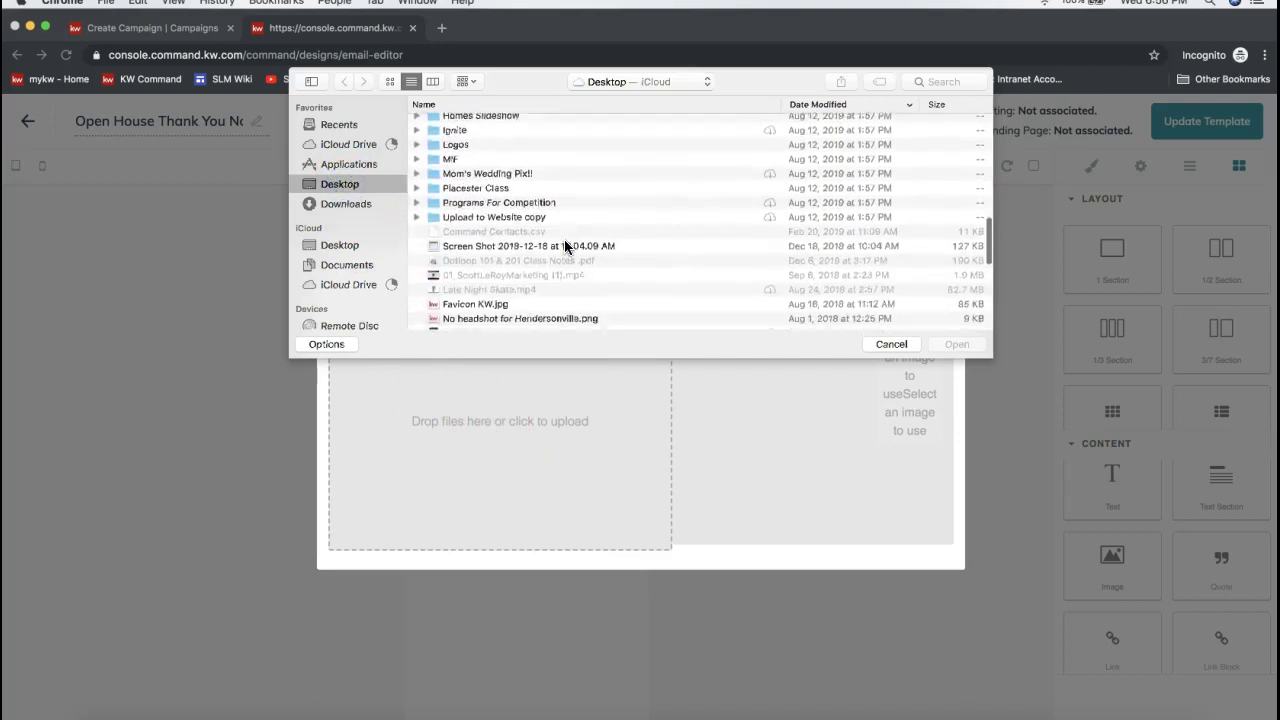
{"action": "scroll", "coordinate": [565, 246], "scroll_direction": "up", "scroll_amount": 4}
{"action": "left_click", "coordinate": [482, 154]}
{"action": "double_click", "coordinate": [482, 154]}
{"action": "double_click", "coordinate": [490, 168]}
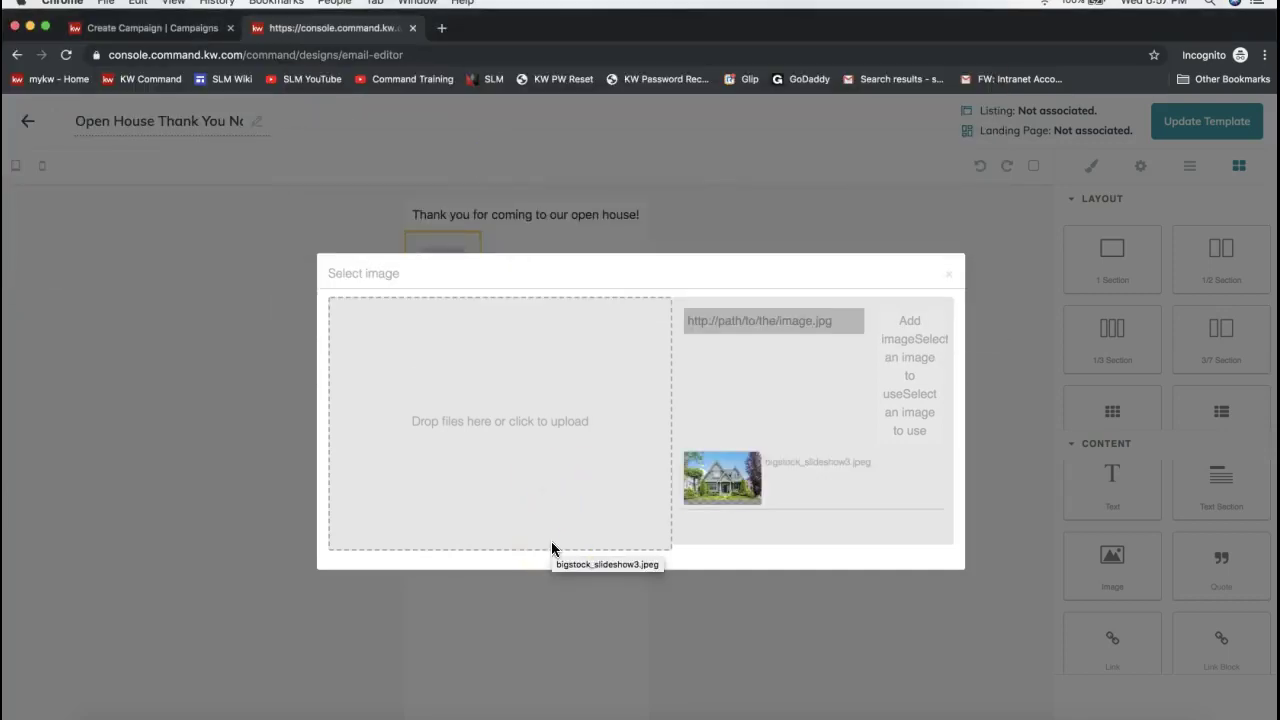
{"action": "left_click", "coordinate": [716, 476]}
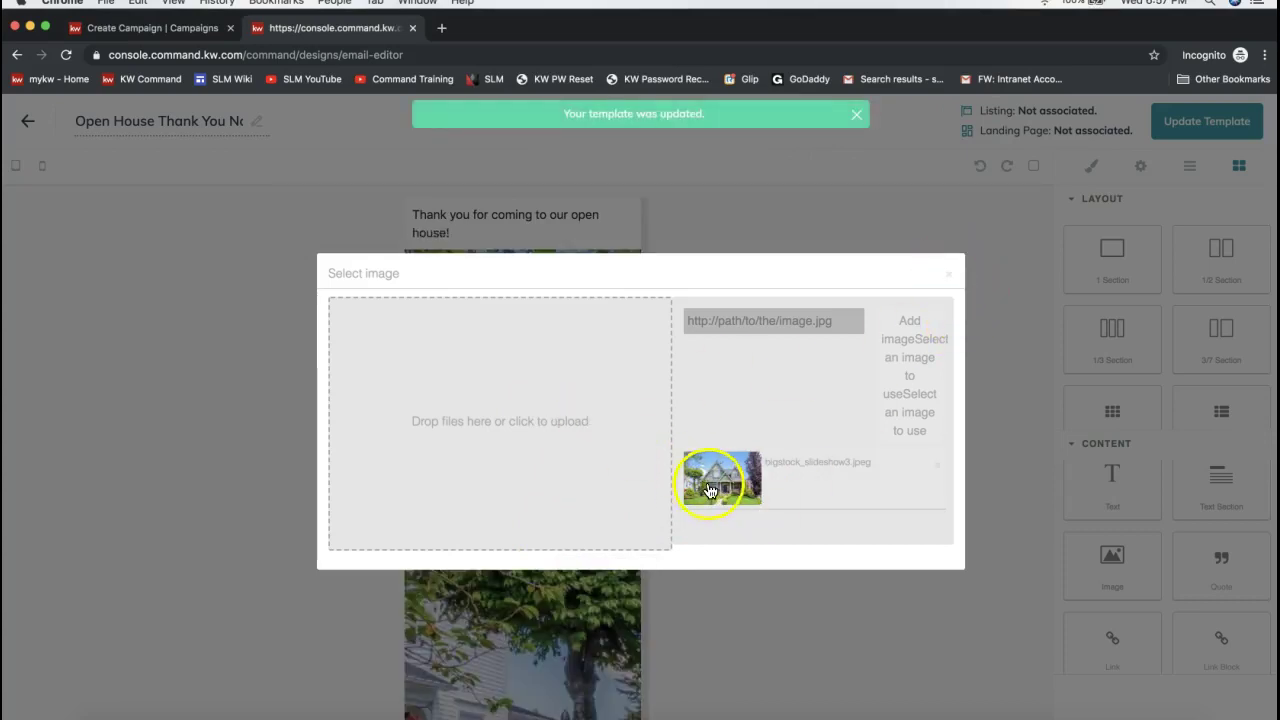
{"action": "left_click", "coordinate": [950, 270]}
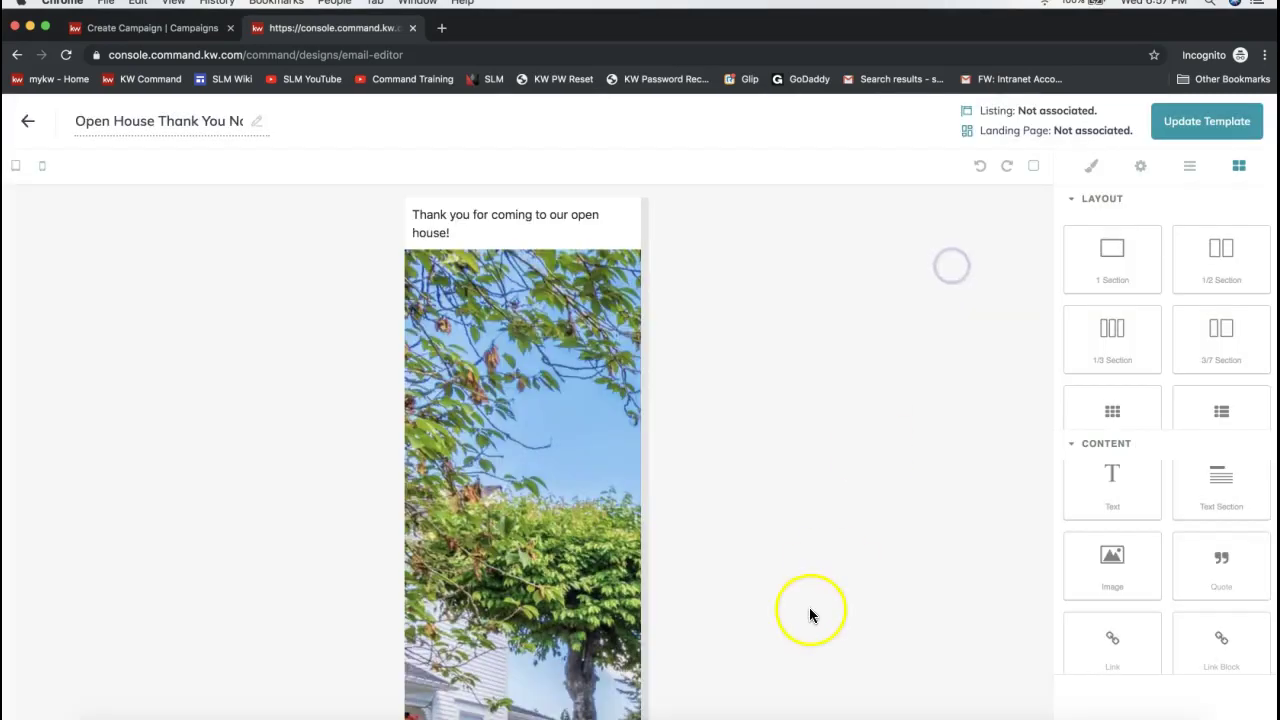
Resize the house photo shorter and widen it to the column edge
{"action": "left_click", "coordinate": [571, 434]}
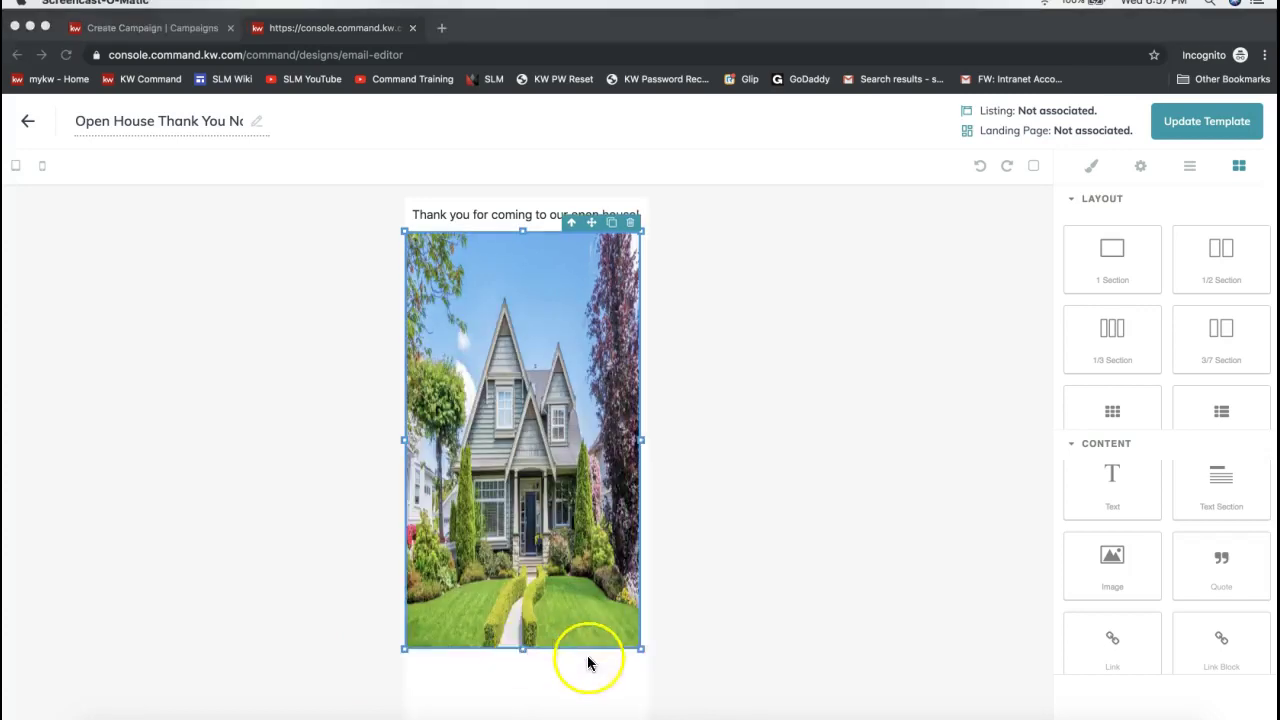
{"action": "left_click_drag", "start_coordinate": [642, 650], "coordinate": [669, 680]}
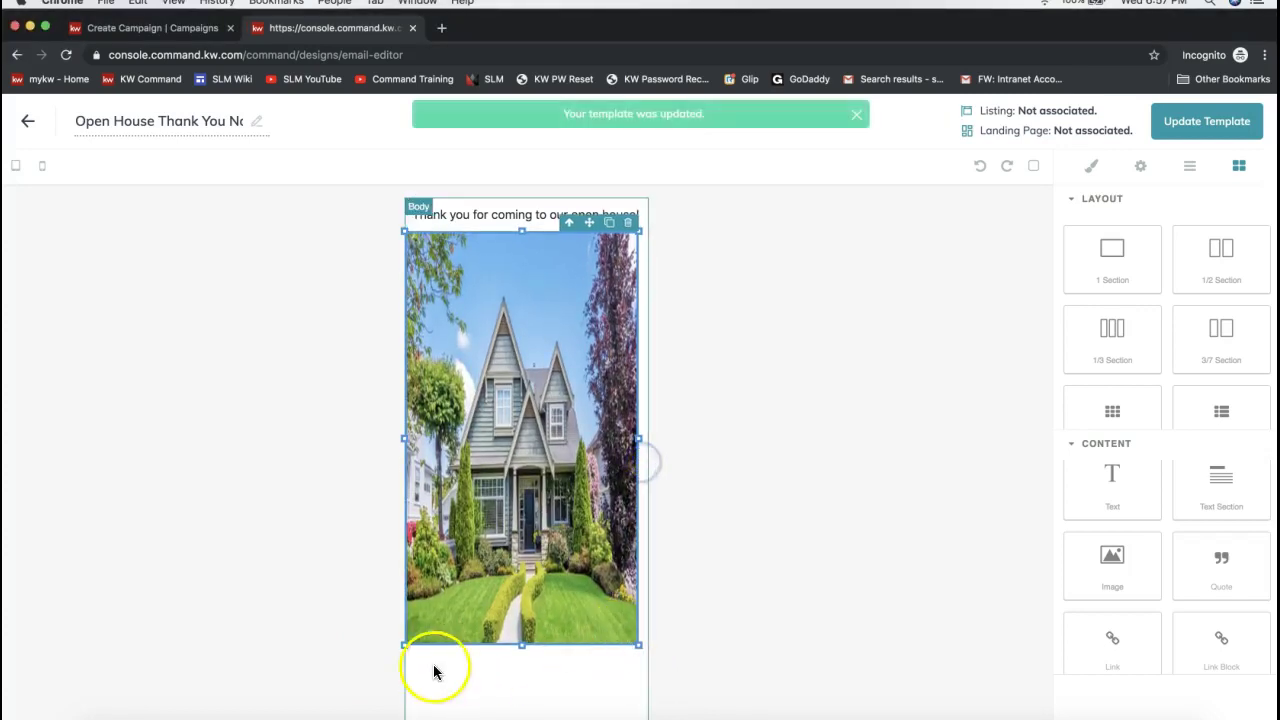
{"action": "left_click_drag", "start_coordinate": [522, 645], "coordinate": [518, 430]}
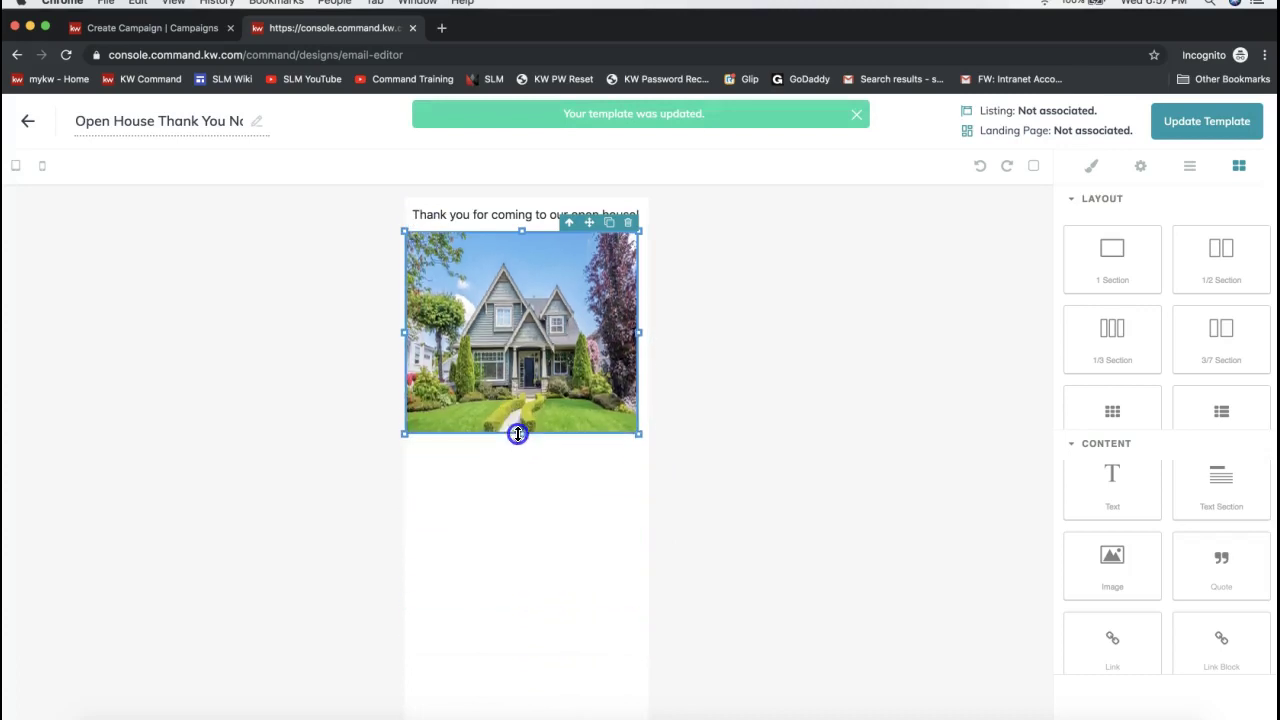
{"action": "left_click_drag", "start_coordinate": [646, 330], "coordinate": [688, 331]}
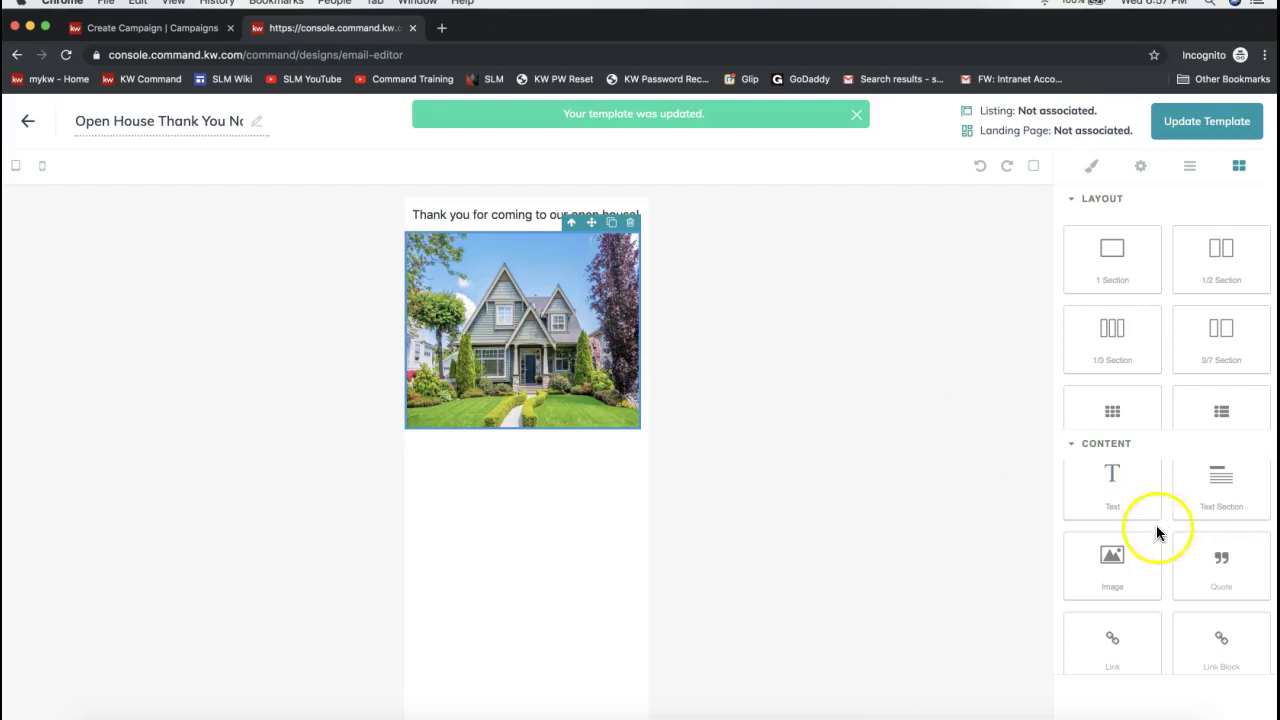
Add a text block under the photo and type 'Please let us know if you need additional information…'
{"action": "left_click_drag", "start_coordinate": [1137, 494], "coordinate": [560, 517]}
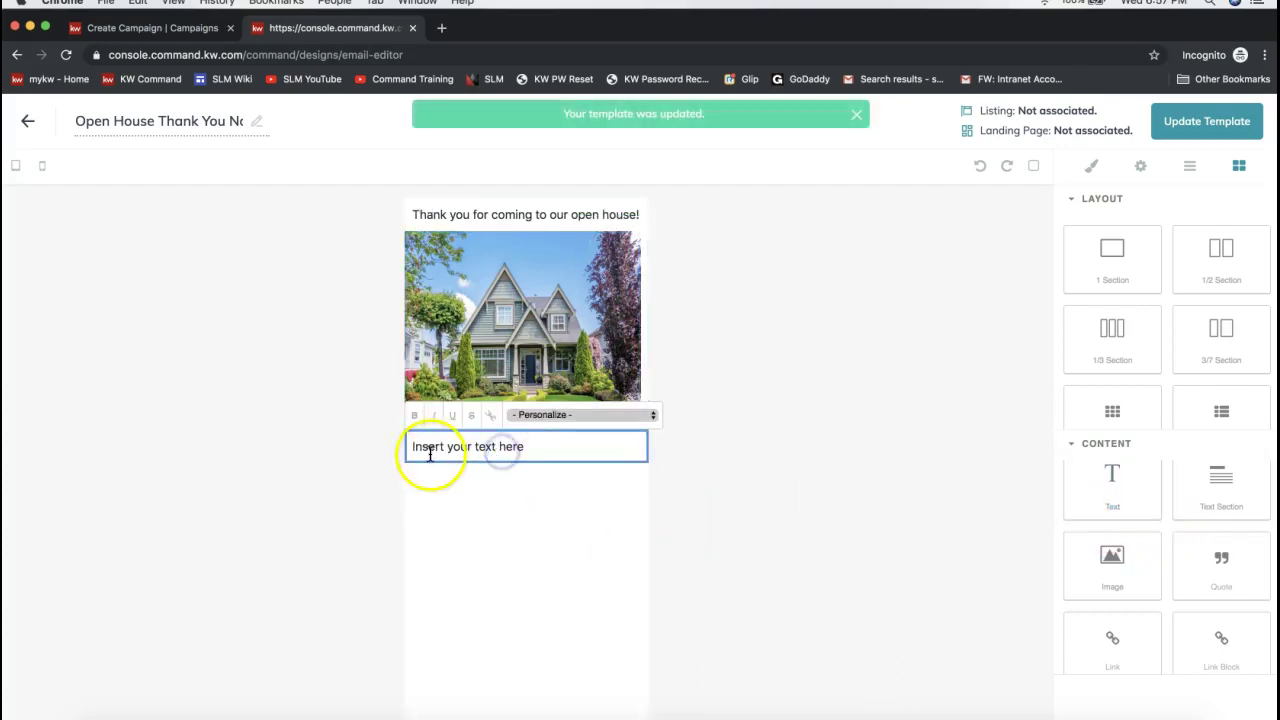
{"action": "triple_click", "coordinate": [550, 447]}
{"action": "type", "text": "Please let us know if you"}
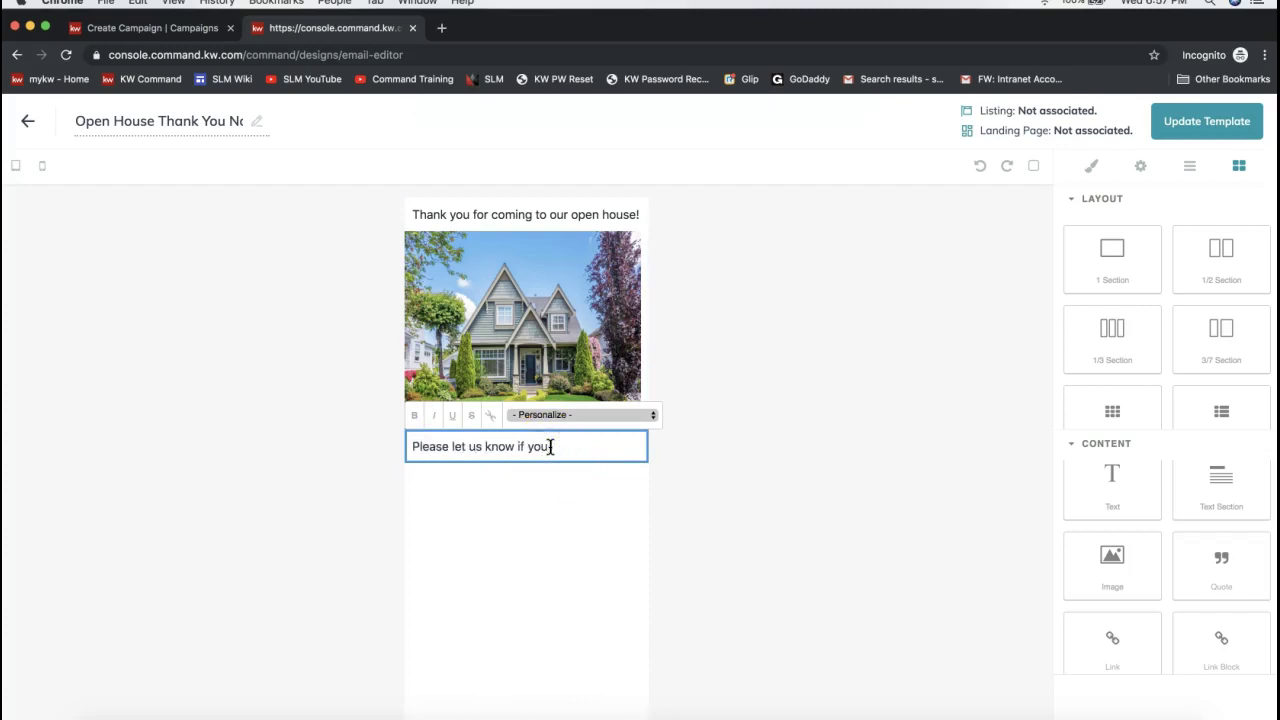
{"action": "type", "text": " need ad"}
{"action": "key", "text": "BackSpace"}
{"action": "type", "text": "by"}
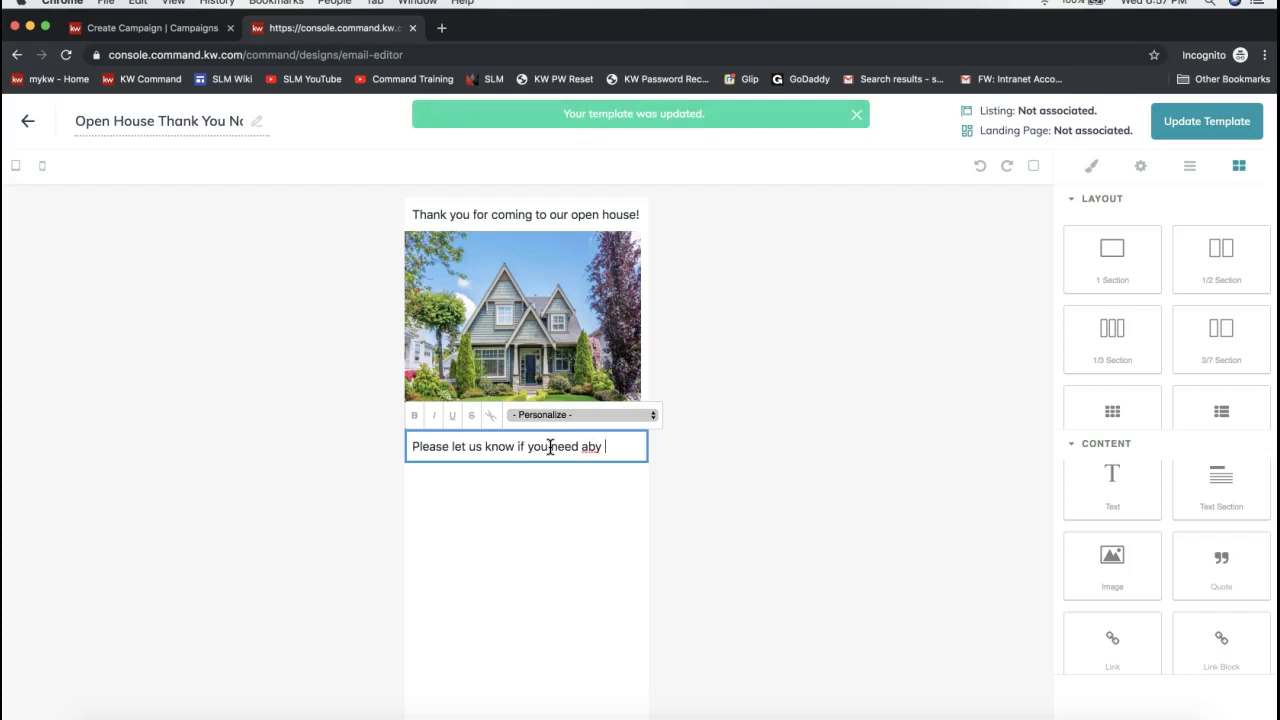
{"action": "key", "text": "BackSpace"}
{"action": "key", "text": "BackSpace"}
{"action": "key", "text": "BackSpace"}
{"action": "type", "text": "ny additional information on the home"}
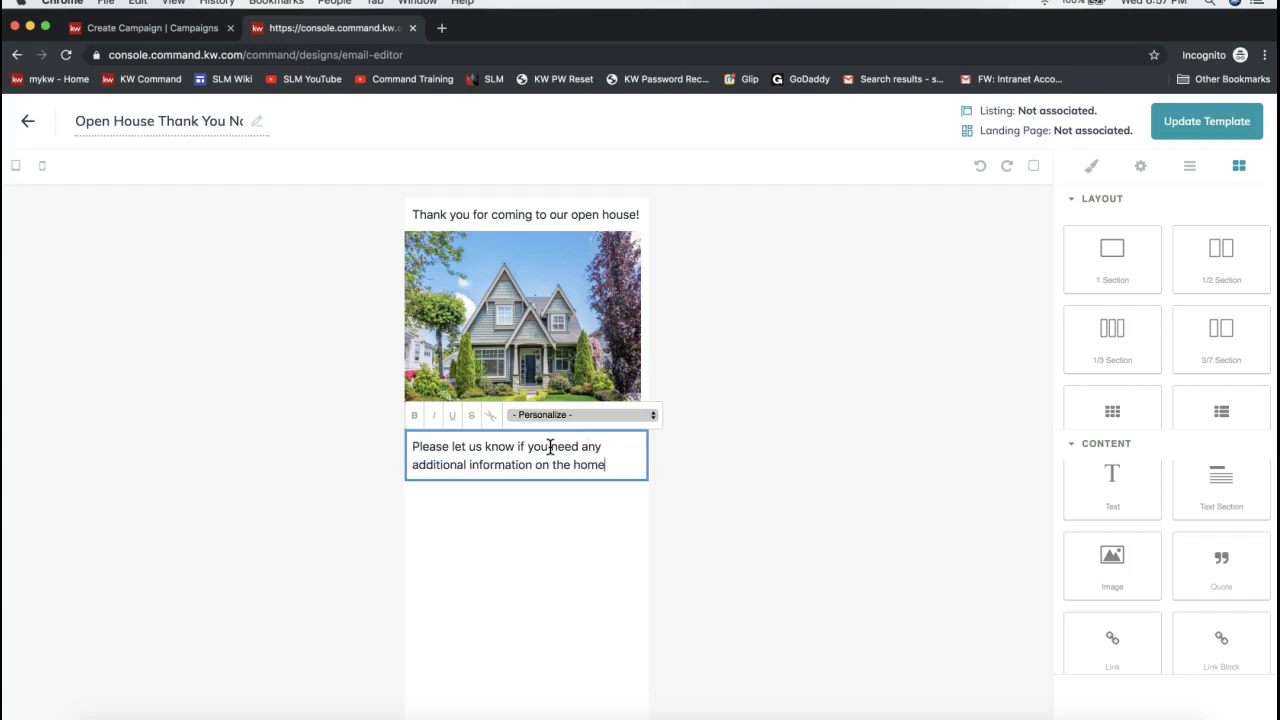
{"action": "type", "text": "! Or if we can help you"}
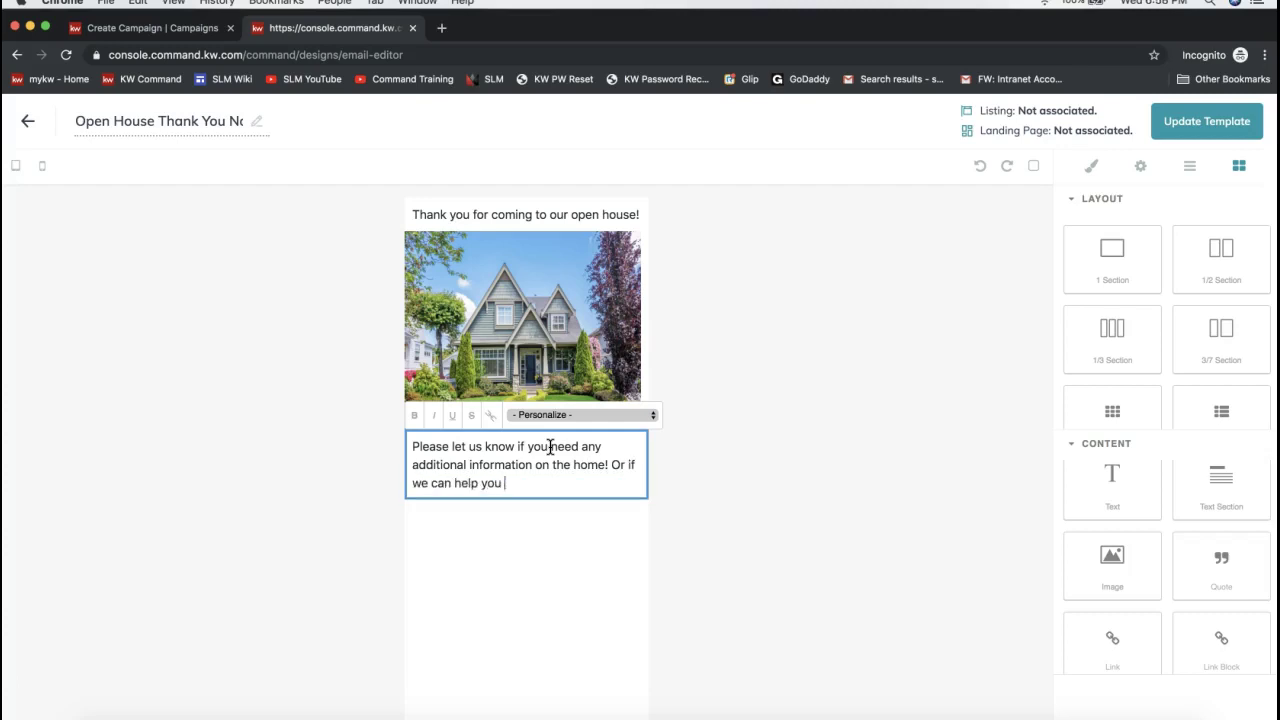
{"action": "type", "text": "ome!"}
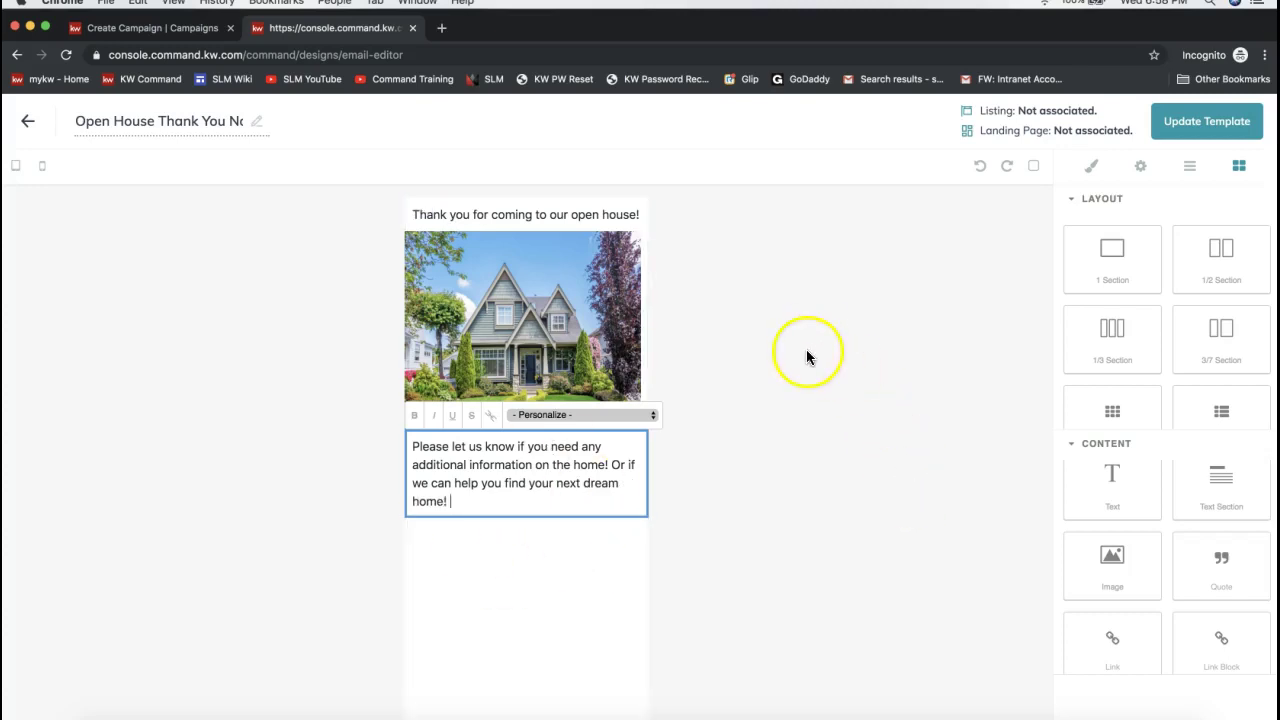
Update the Open House Thank You Note template, leave the editor, and return to the Create Campaign tab
{"action": "left_click", "coordinate": [1216, 130]}
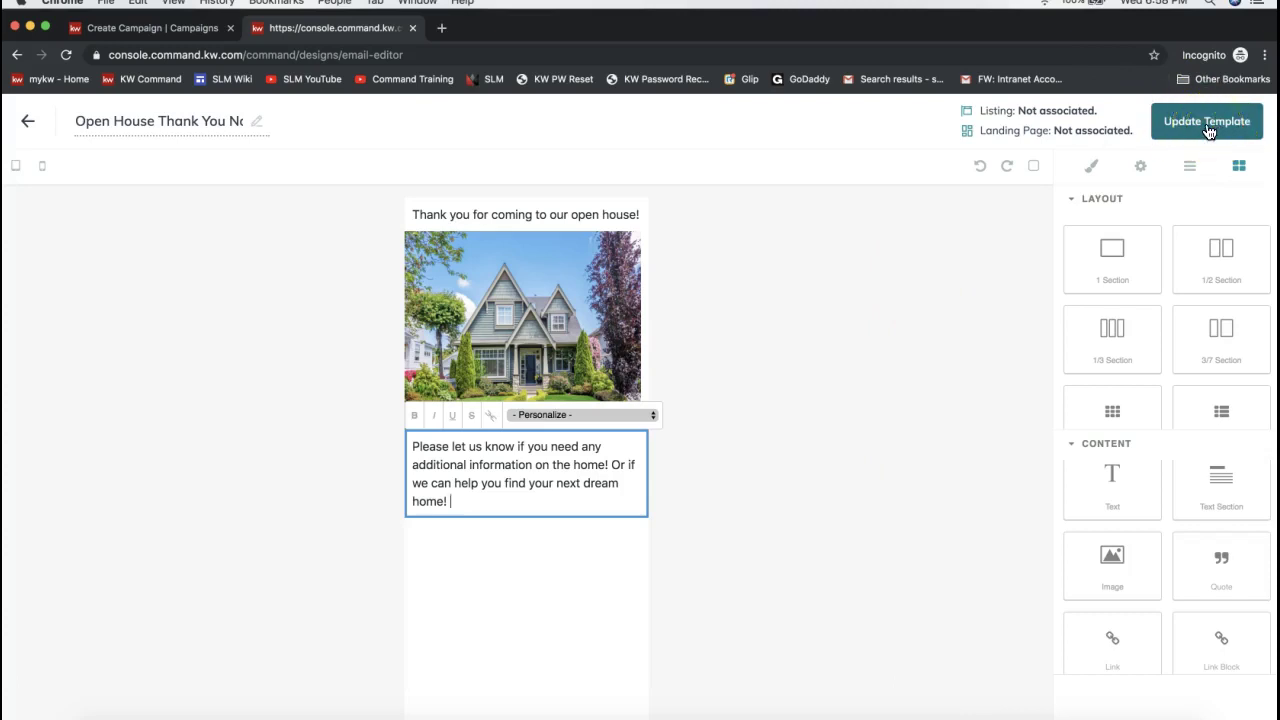
{"action": "left_click", "coordinate": [1209, 131]}
{"action": "left_click", "coordinate": [847, 438]}
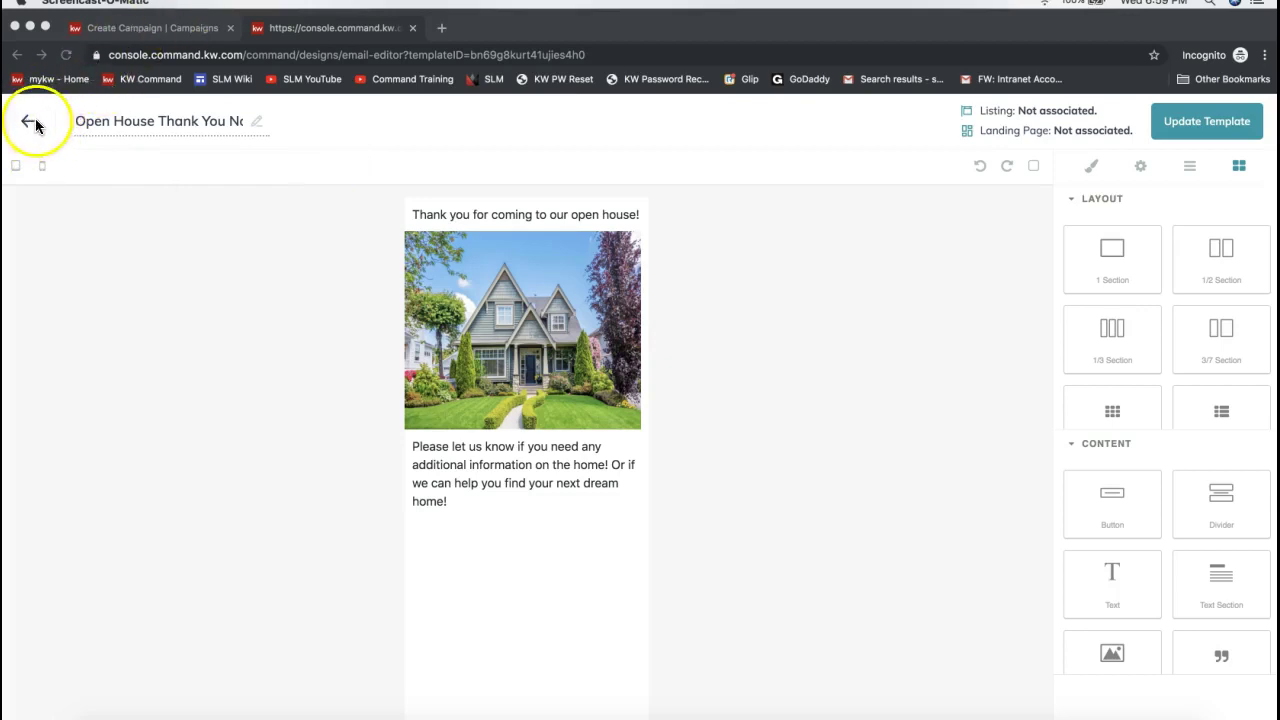
{"action": "left_click", "coordinate": [30, 125]}
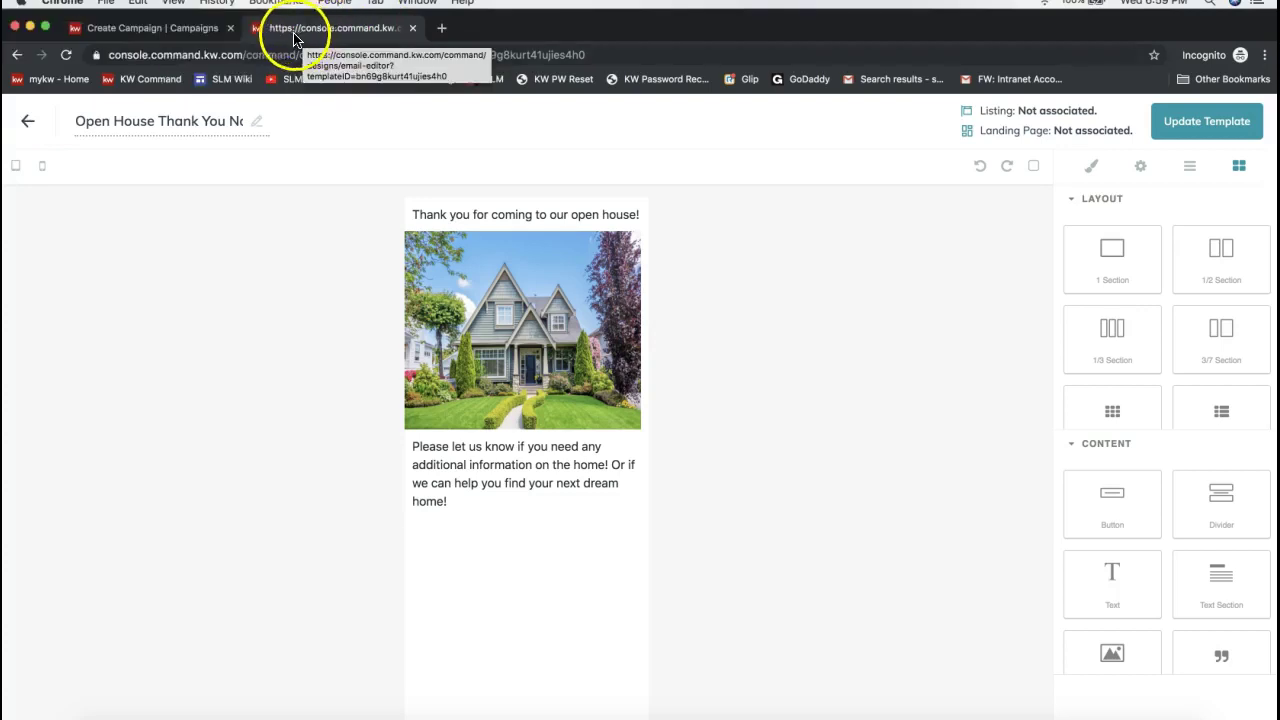
{"action": "left_click", "coordinate": [186, 34]}
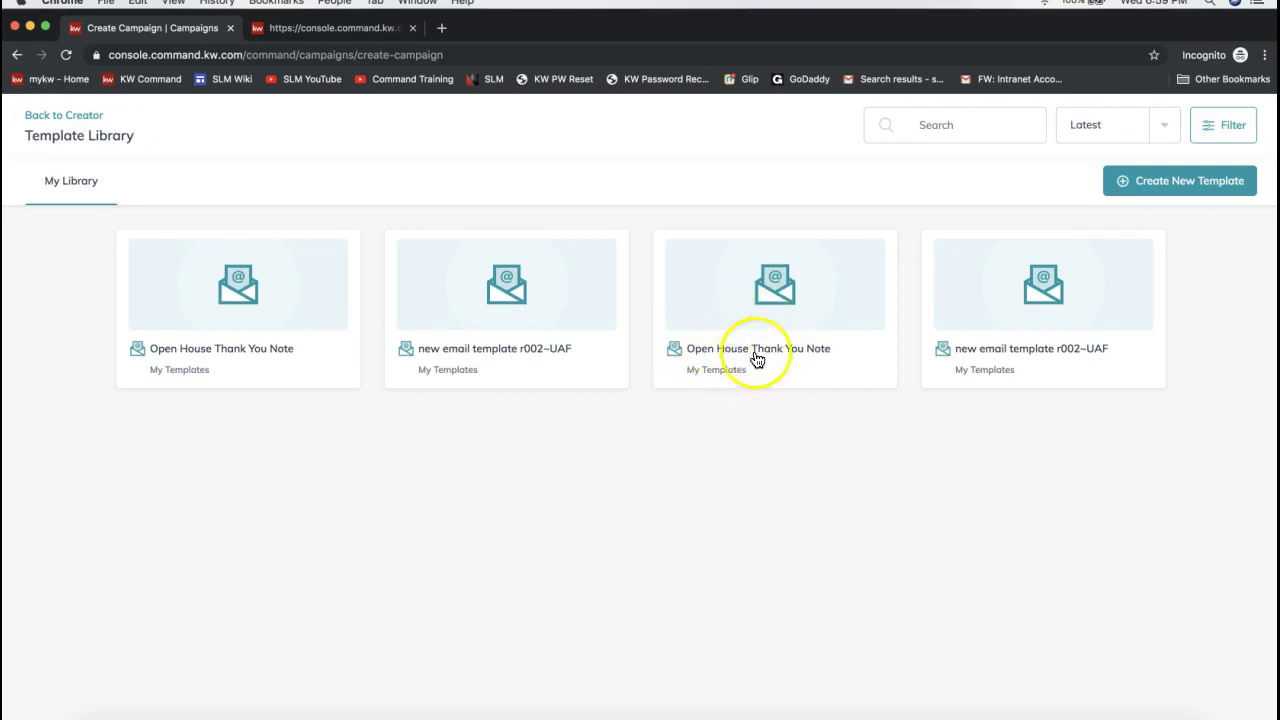
Apply the Open House Thank You Note design to the campaign and return to the form's top
{"action": "left_click", "coordinate": [727, 320]}
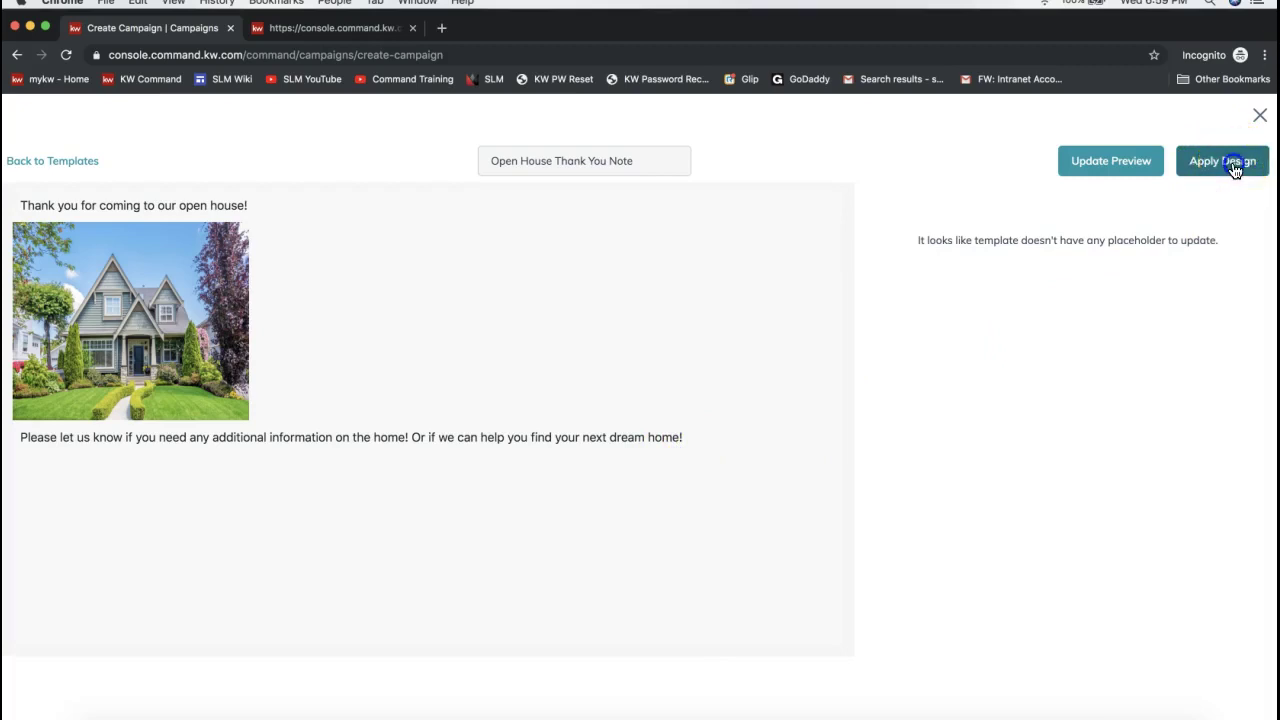
{"action": "left_click", "coordinate": [1233, 166]}
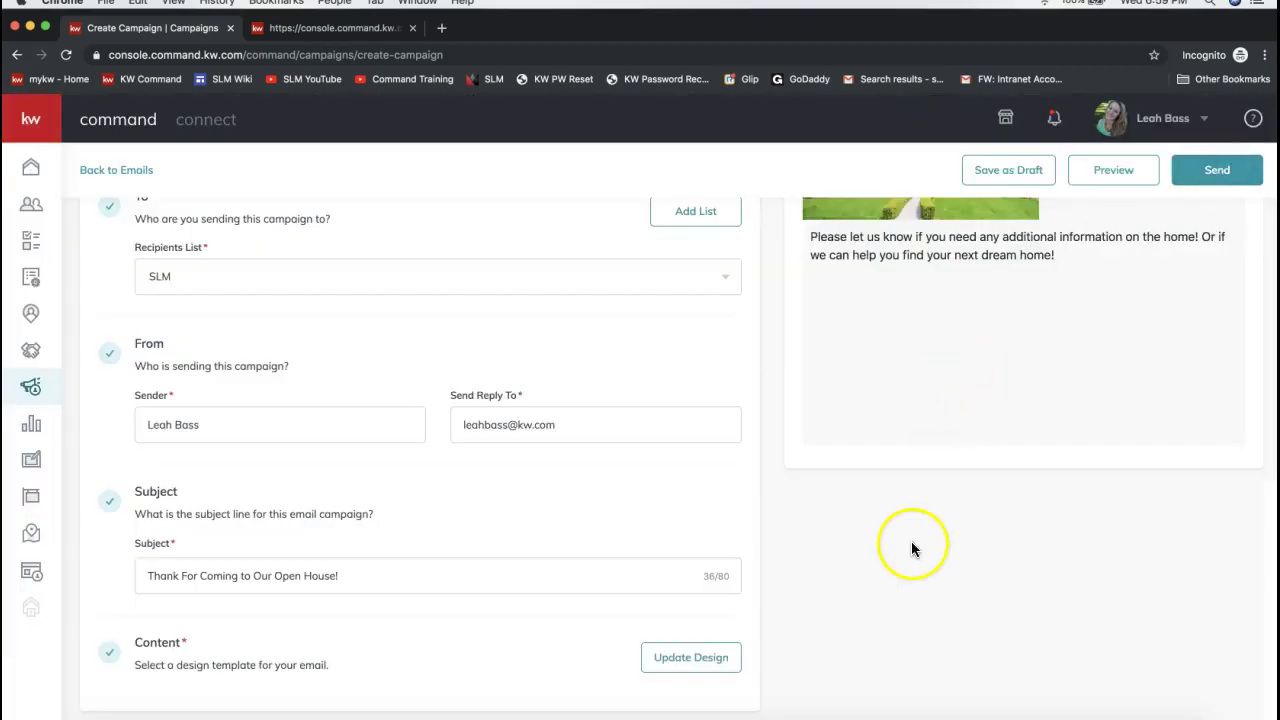
{"action": "scroll", "coordinate": [922, 614], "scroll_direction": "up", "scroll_amount": 5}
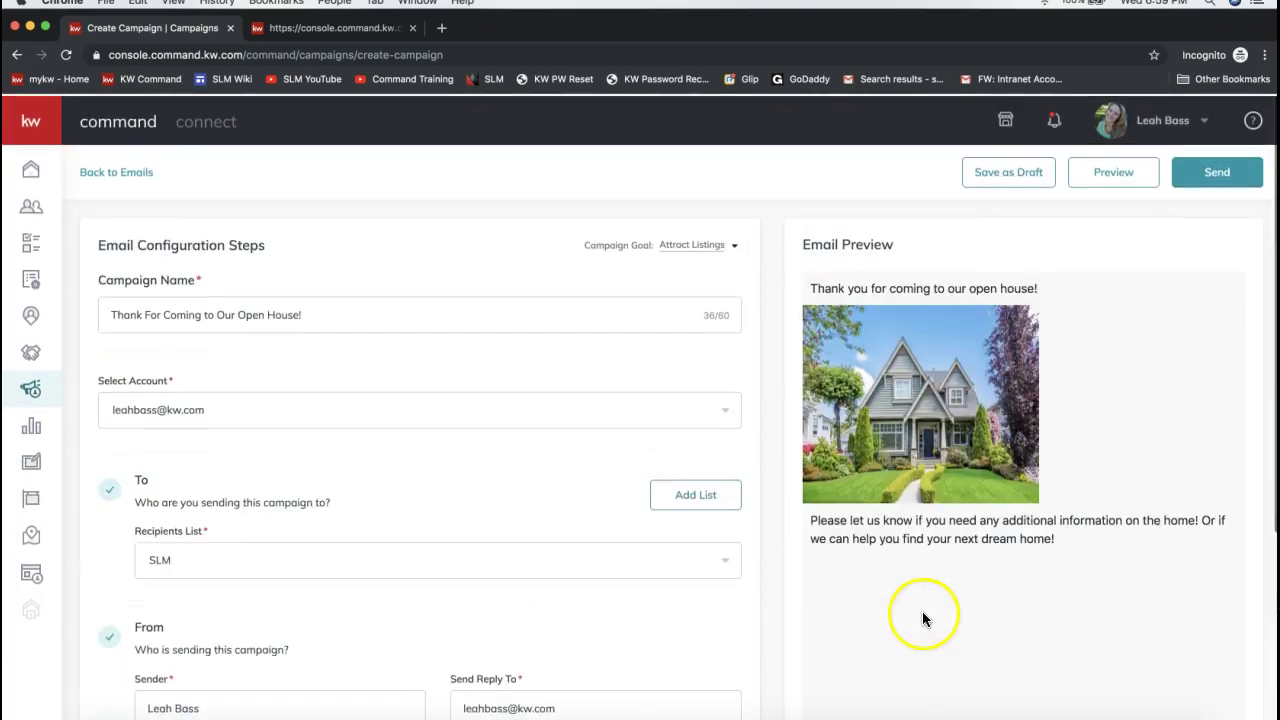